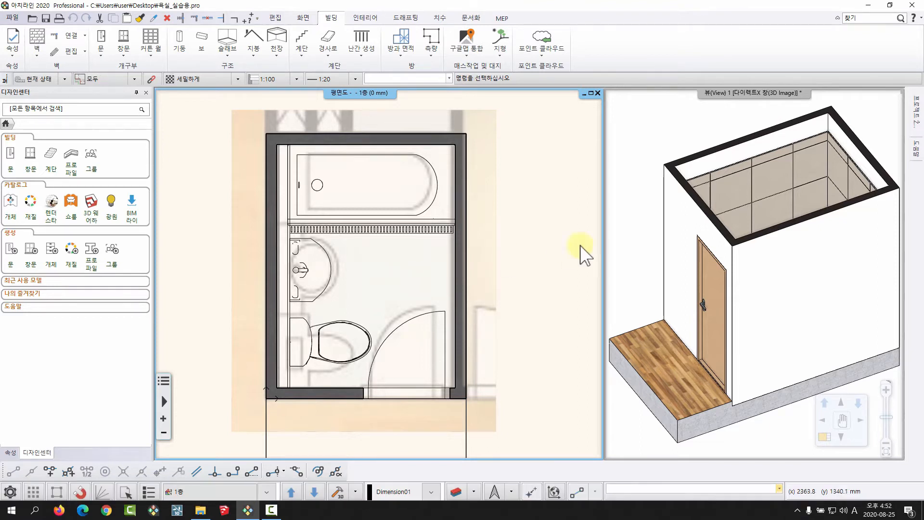
Draw a 700 mm long straight wall from the side wall's inner face, between the washbasin and the drain grating.
middle_click_drag(722, 265, 732, 287)
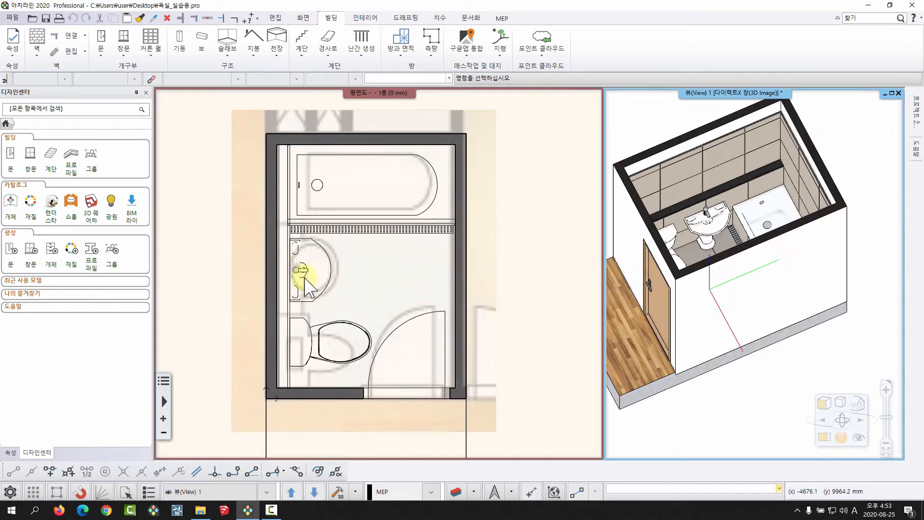
left_click(365, 236)
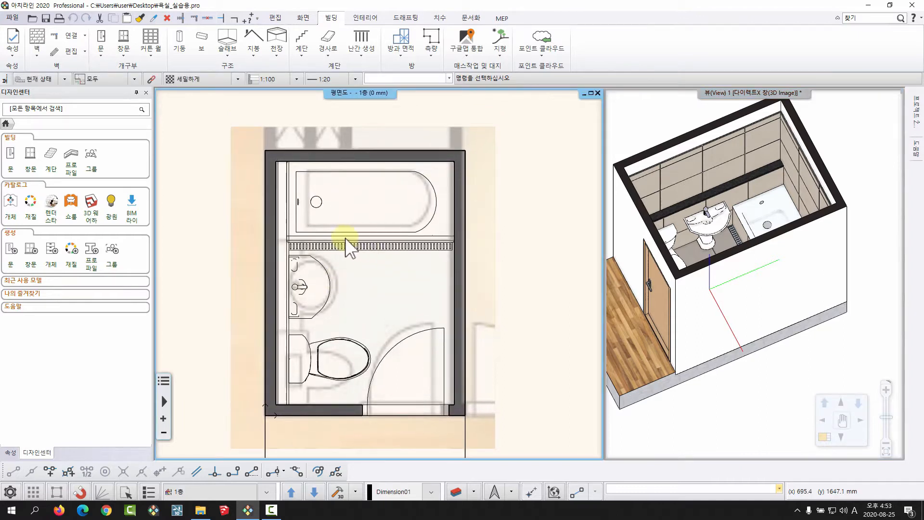
left_click(39, 60)
left_click(53, 68)
scroll(288, 219, "up", 3)
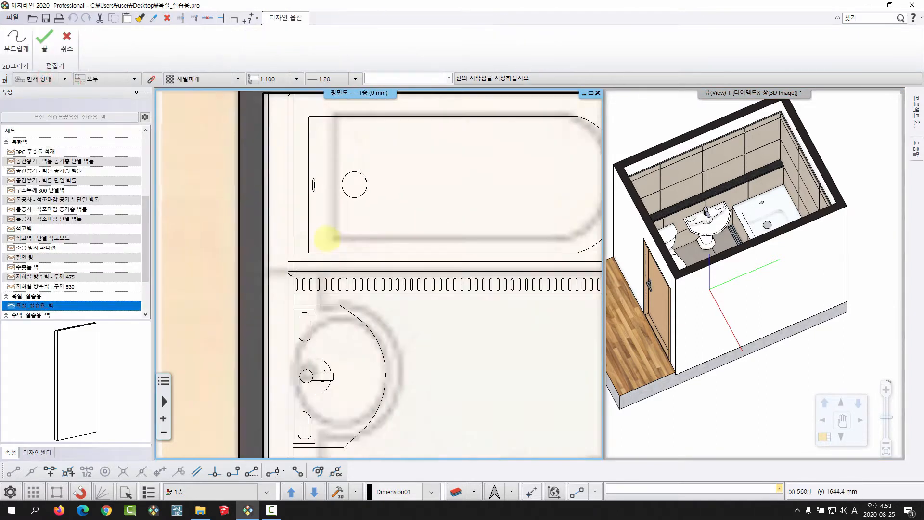
scroll(327, 241, "up", 2)
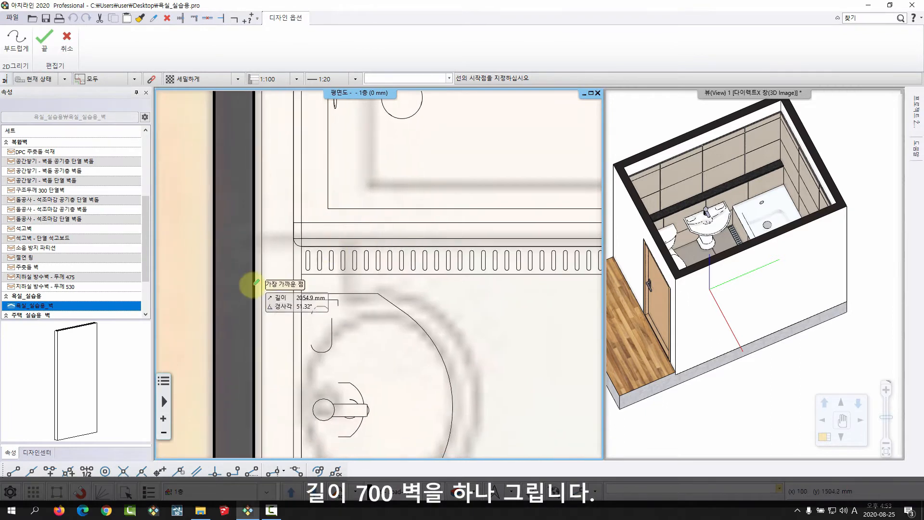
left_click(253, 291)
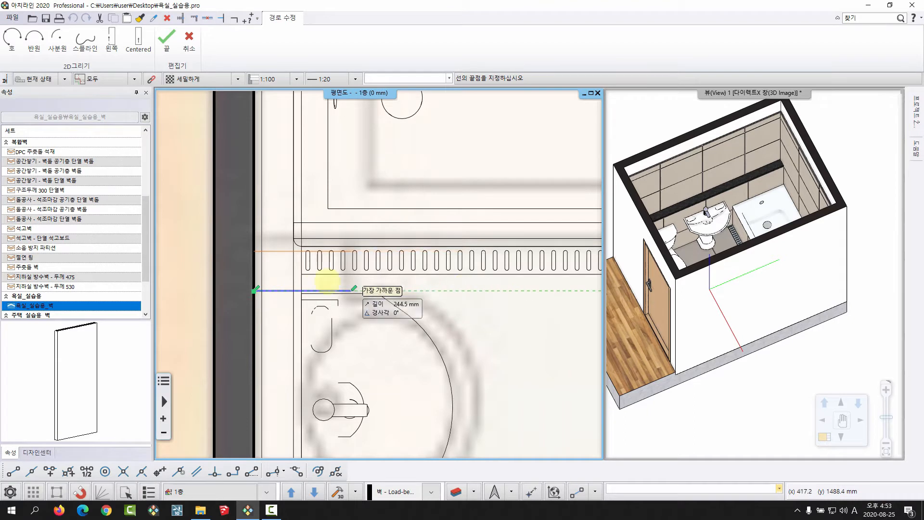
left_click(509, 290)
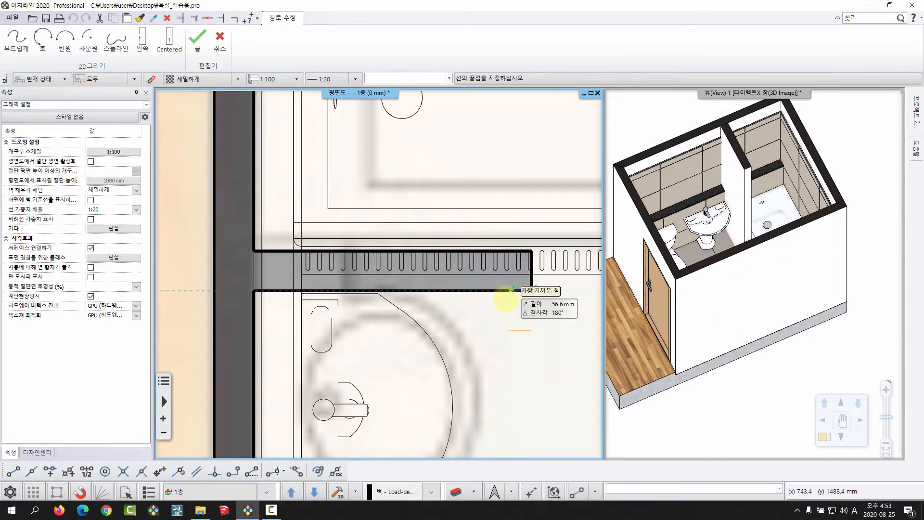
middle_click_drag(726, 212, 726, 222)
right_click(490, 303)
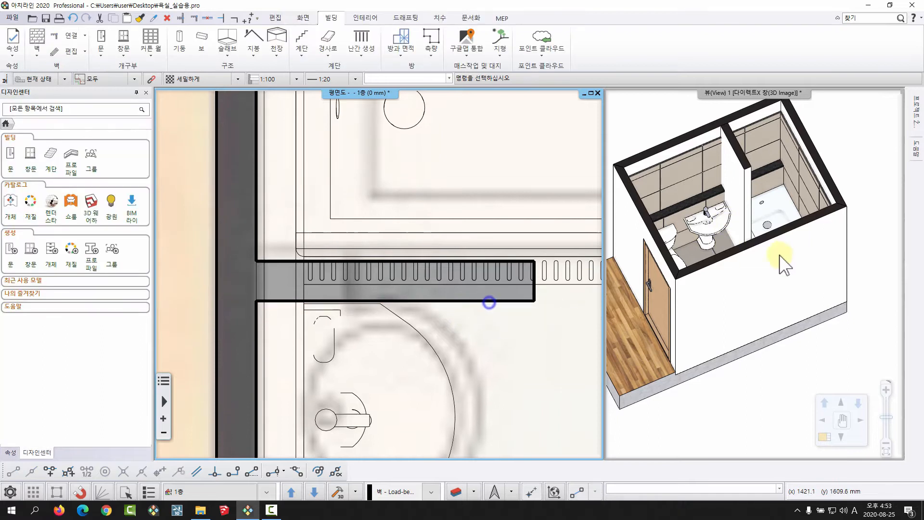
Hide the front outer wall and the door-side wall in the 3D view to expose the bathroom interior.
middle_click_drag(748, 300, 759, 284)
key("h")
left_click(707, 298)
left_click(642, 268)
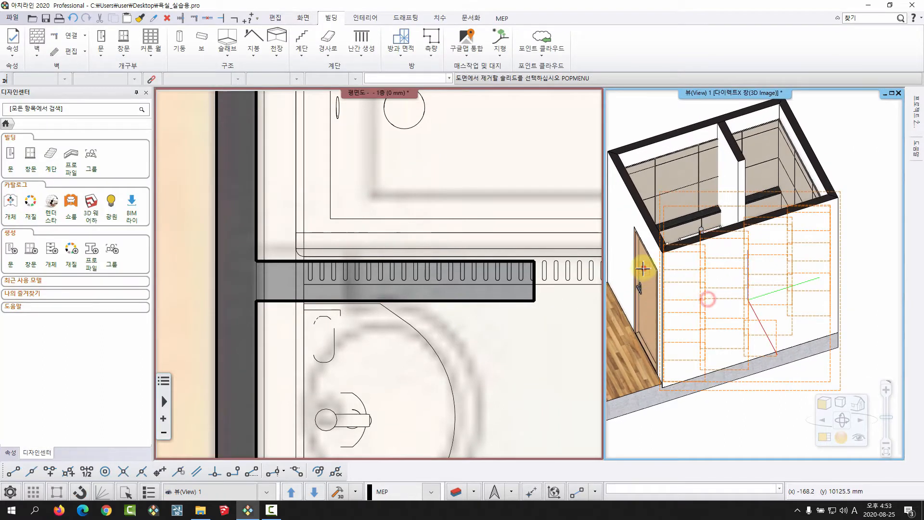
right_click(624, 219)
scroll(715, 272, "up", 5)
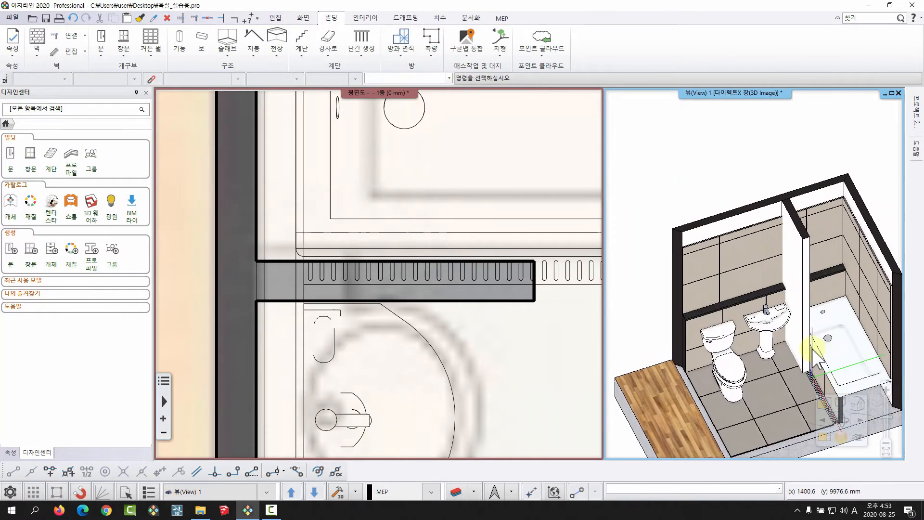
scroll(769, 308, "up", 2)
Set the thickness of the new partition wall beside the washbasin to 10 mm.
left_click(488, 221)
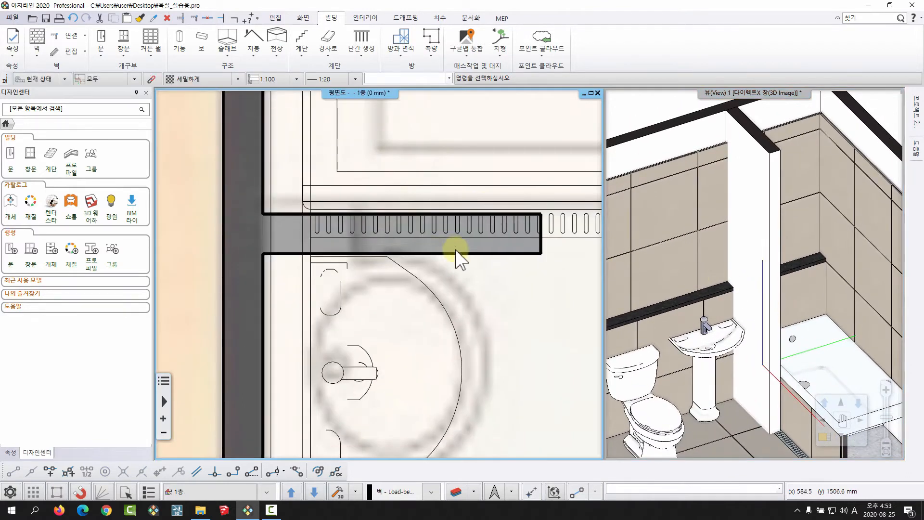
left_click(480, 244)
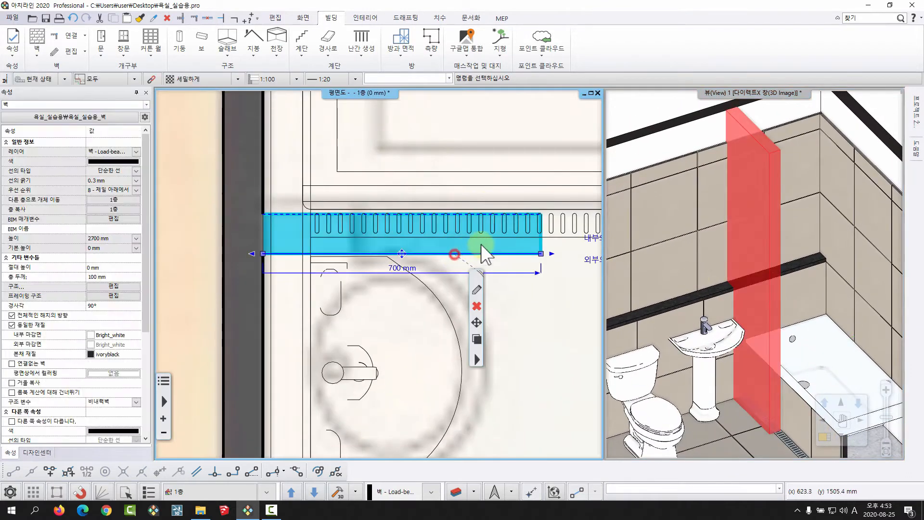
left_click(105, 277)
type("10")
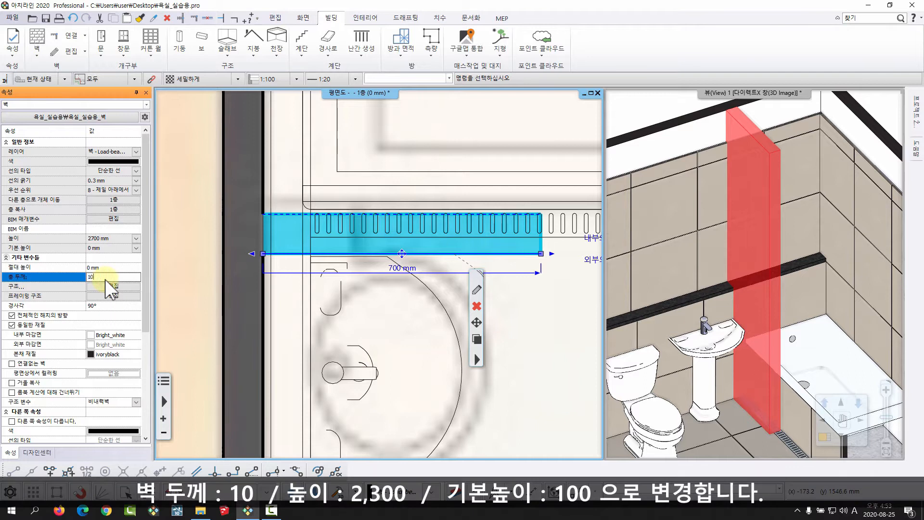
key("Return")
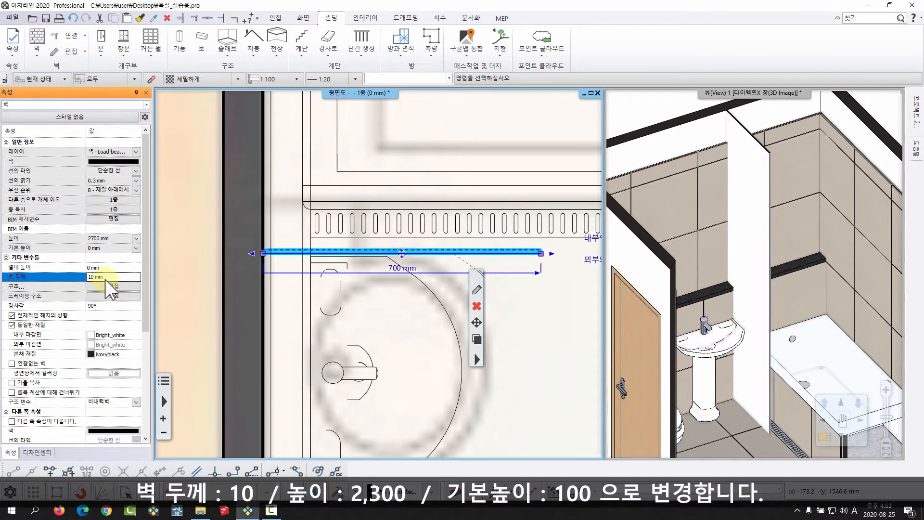
Set the partition wall's height to 2300 mm and its base height to 100 mm.
left_click(114, 238)
type("2300")
key("Return")
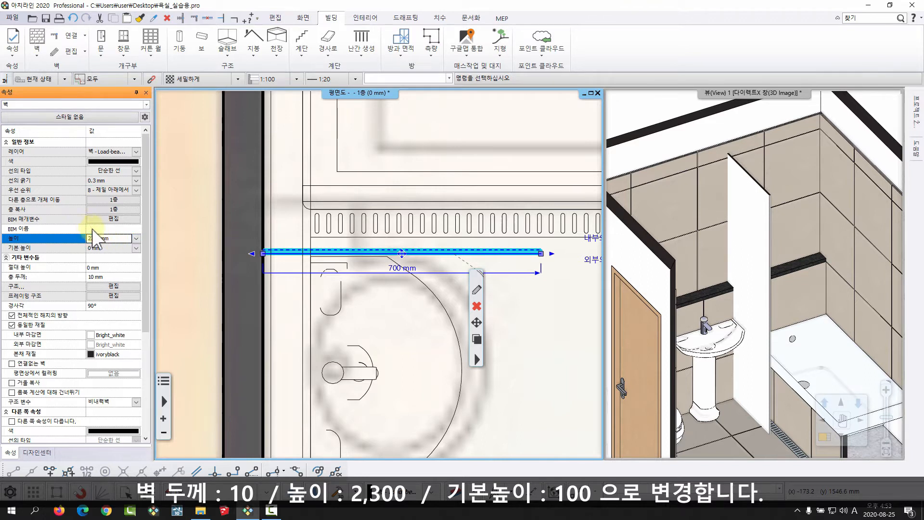
left_click(94, 249)
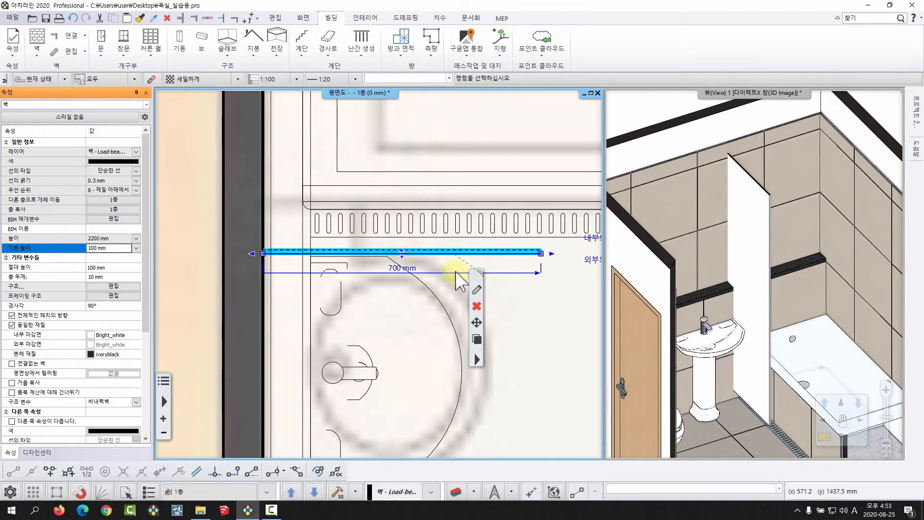
middle_click_drag(455, 272, 473, 257)
key("Escape")
Assign Blue glass 02 from the glass materials (유리) as the partition wall's inner finish.
mouse_move(789, 284)
right_mouse_down()
mouse_move(765, 291)
mouse_move(779, 276)
mouse_move(721, 337)
mouse_move(740, 303)
mouse_move(730, 295)
mouse_move(709, 312)
right_mouse_up()
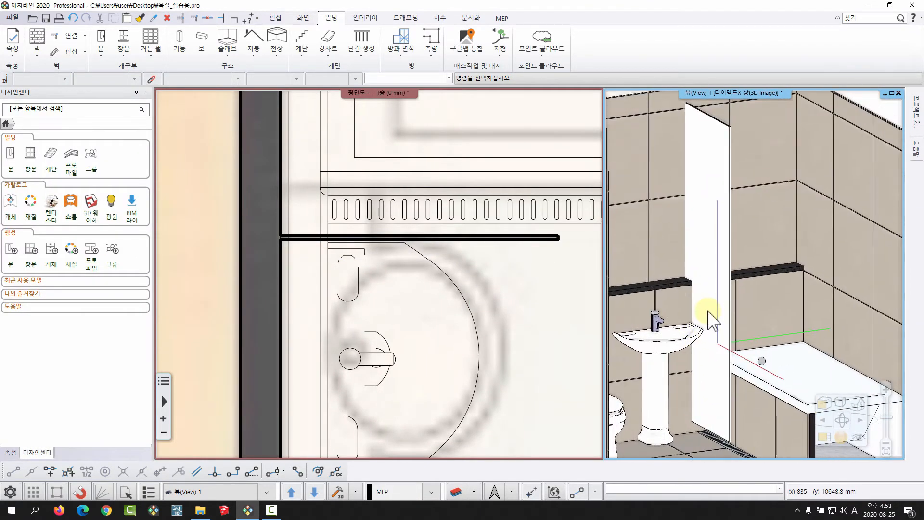
left_click(715, 255)
middle_click_drag(415, 220, 389, 221)
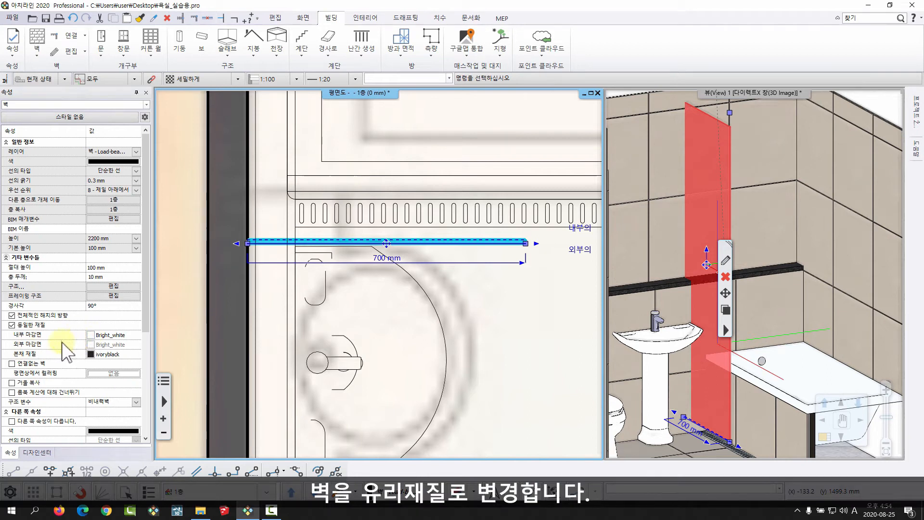
left_click(90, 335)
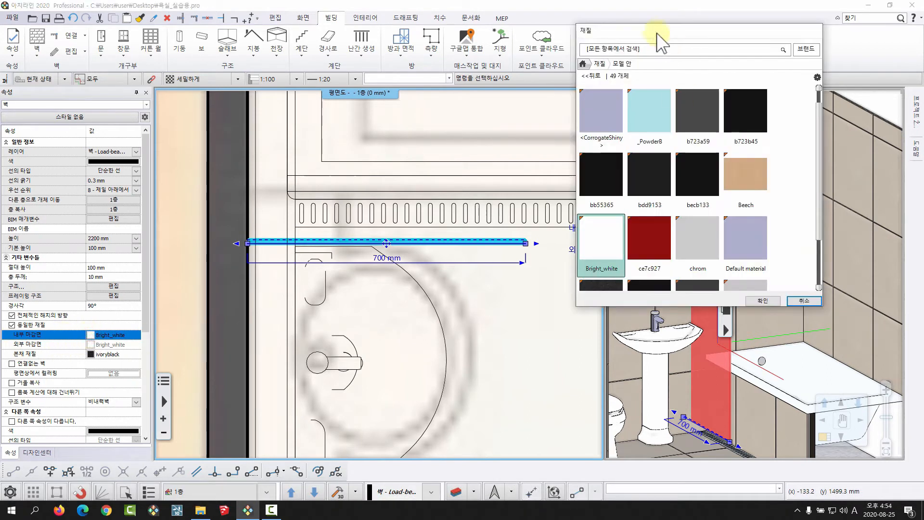
left_click_drag(657, 36, 459, 38)
left_click(387, 67)
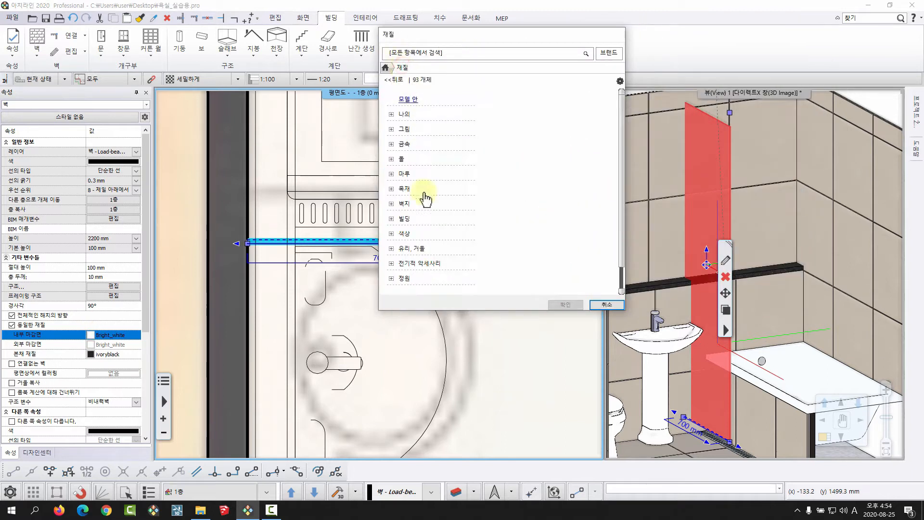
left_click(407, 250)
scroll(474, 241, "down", 3)
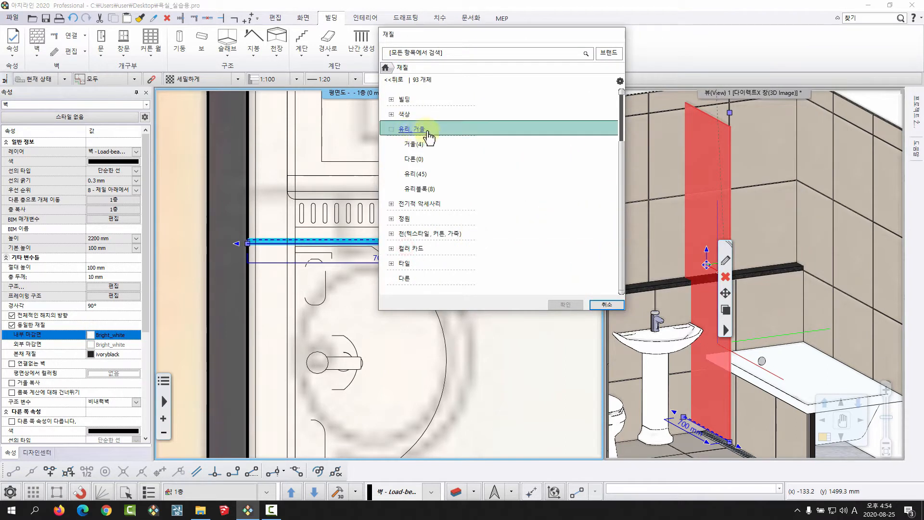
left_click(414, 177)
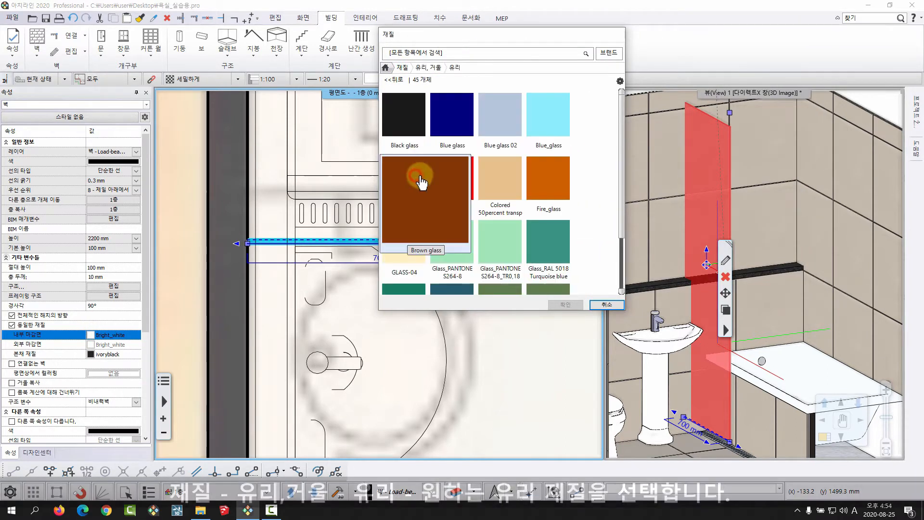
left_click(502, 124)
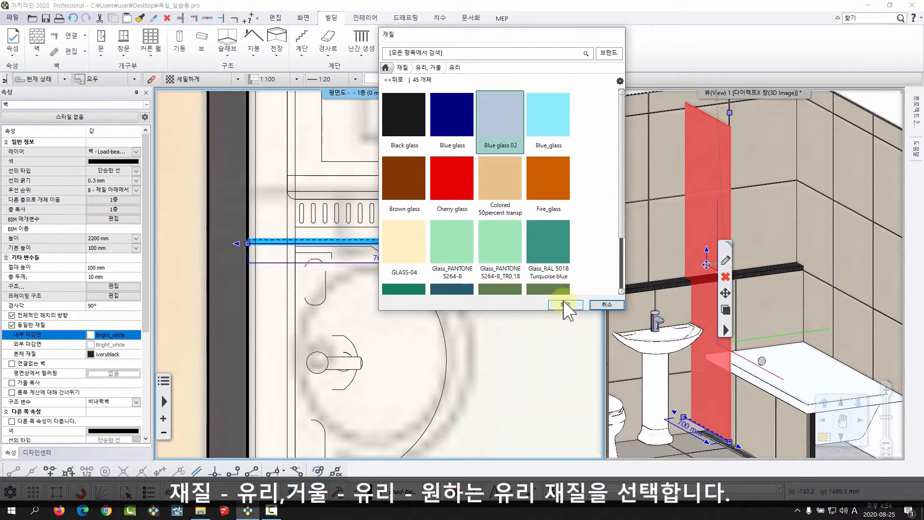
left_click(564, 304)
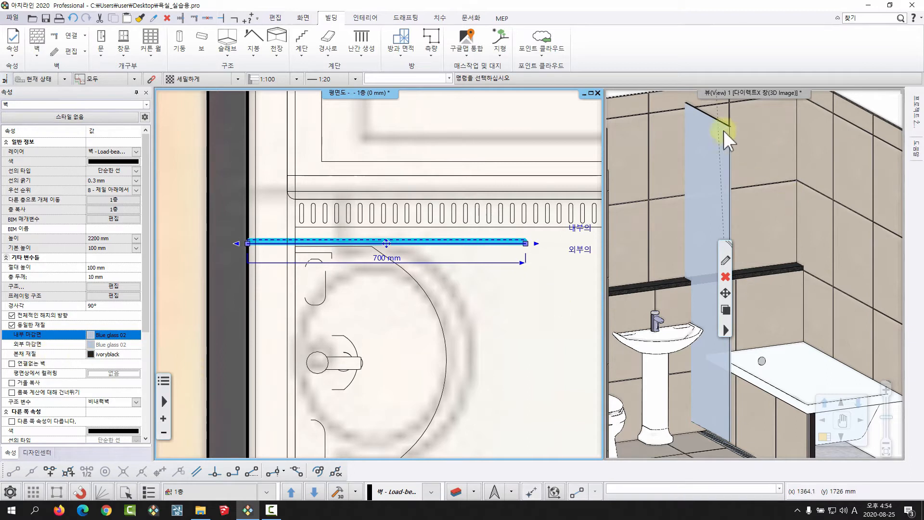
Change the partition wall's core material to Blue glass 02 from the materials already in the model.
left_click(91, 354)
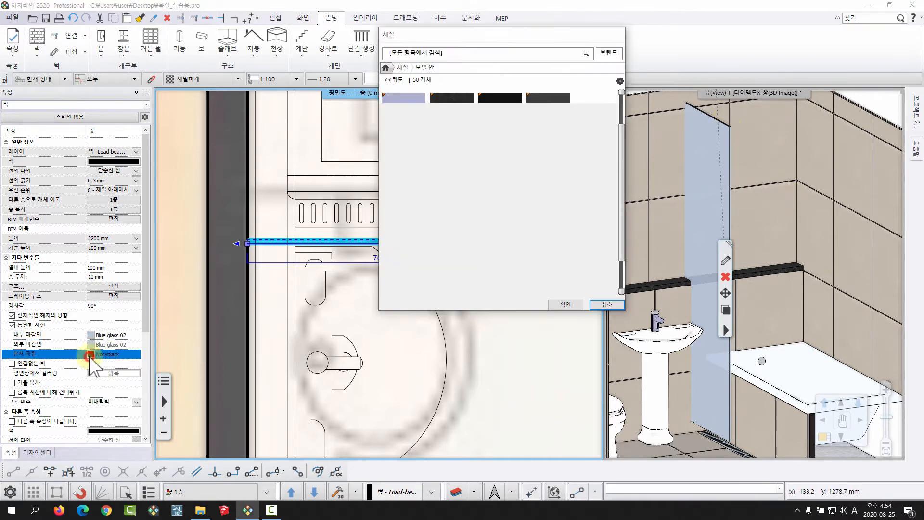
scroll(552, 212, "down", 10)
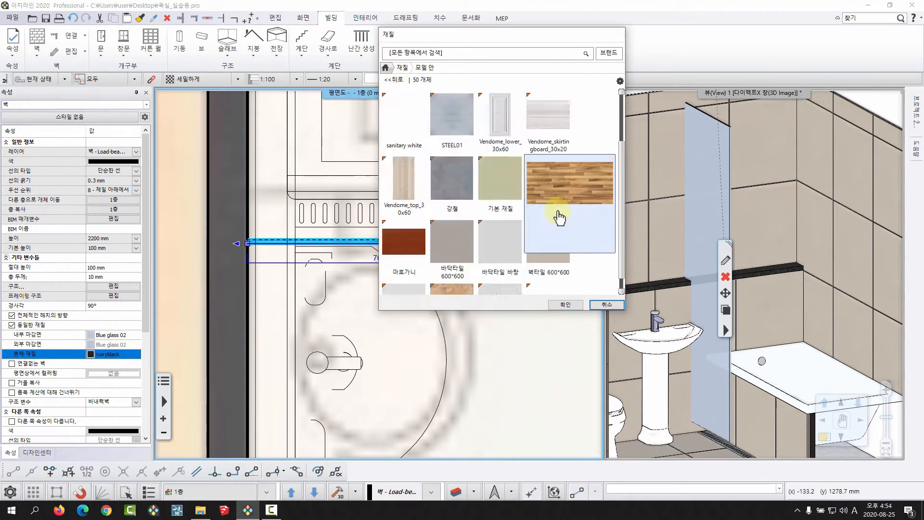
scroll(603, 281, "up", 12)
left_click(390, 120)
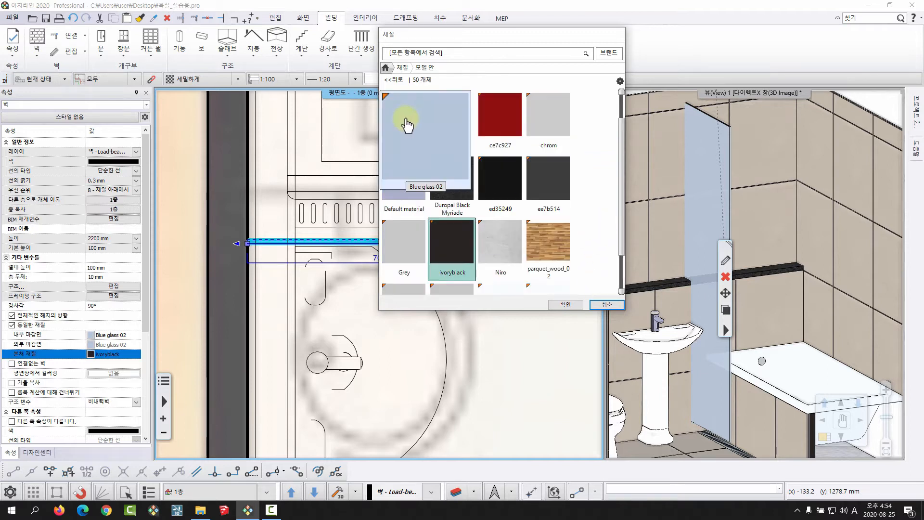
left_click(566, 304)
left_click(563, 307)
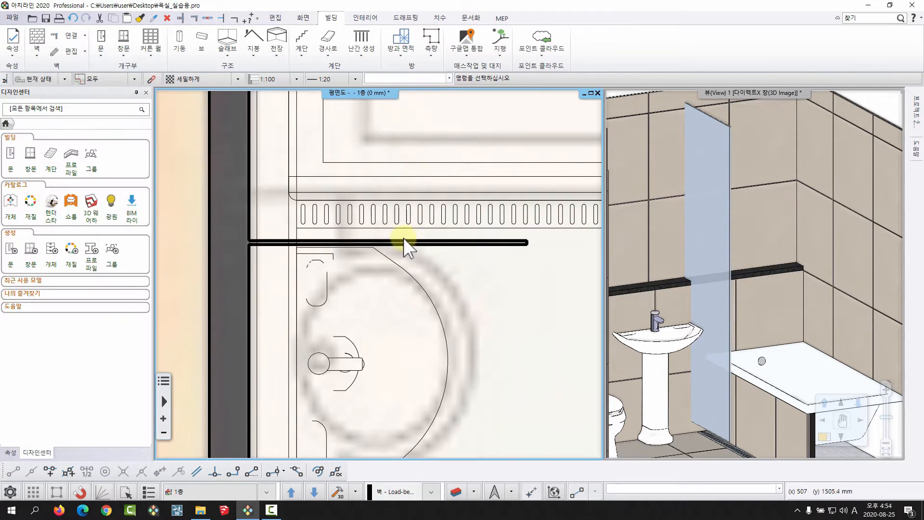
left_click(431, 243)
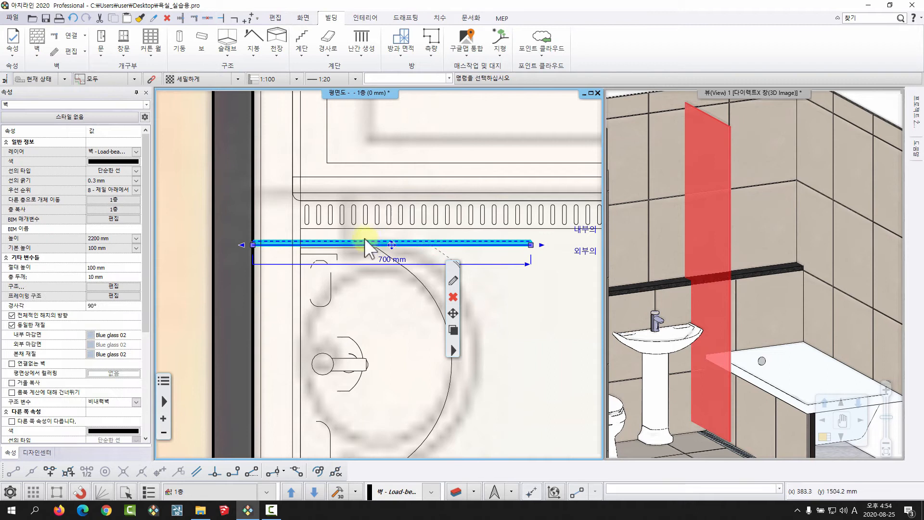
key("Escape")
Move the glass partition wall horizontally along its own direction in the floor plan, away from the adjoining outer wall.
scroll(698, 275, "up", 6)
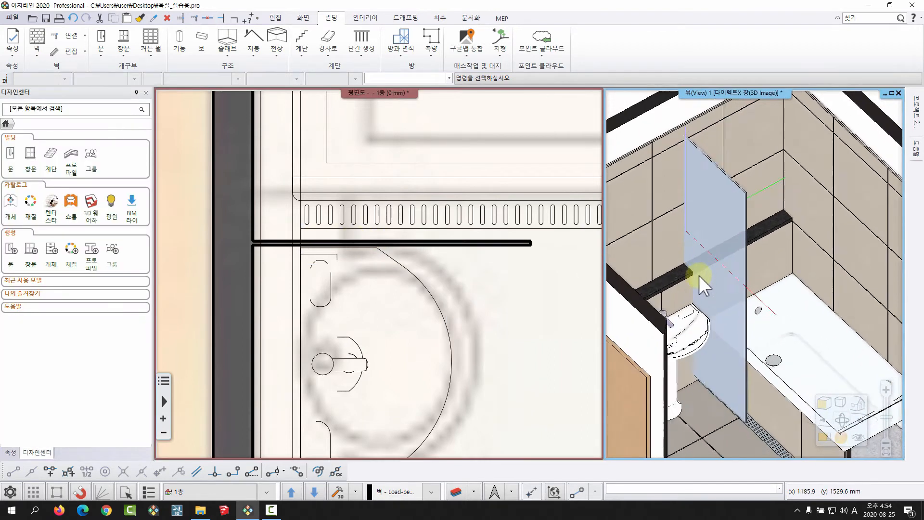
scroll(721, 195, "up", 2)
scroll(760, 207, "up", 2)
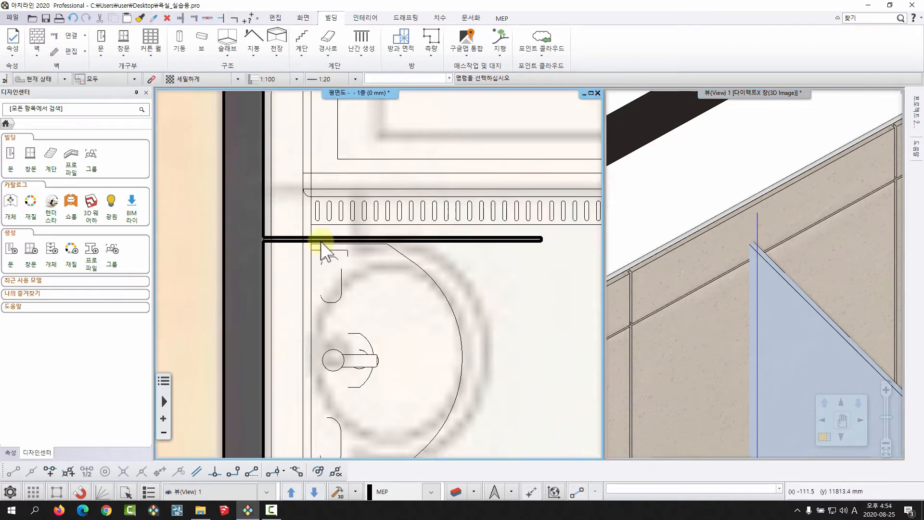
left_click(327, 243)
key("Escape")
scroll(273, 249, "up", 2)
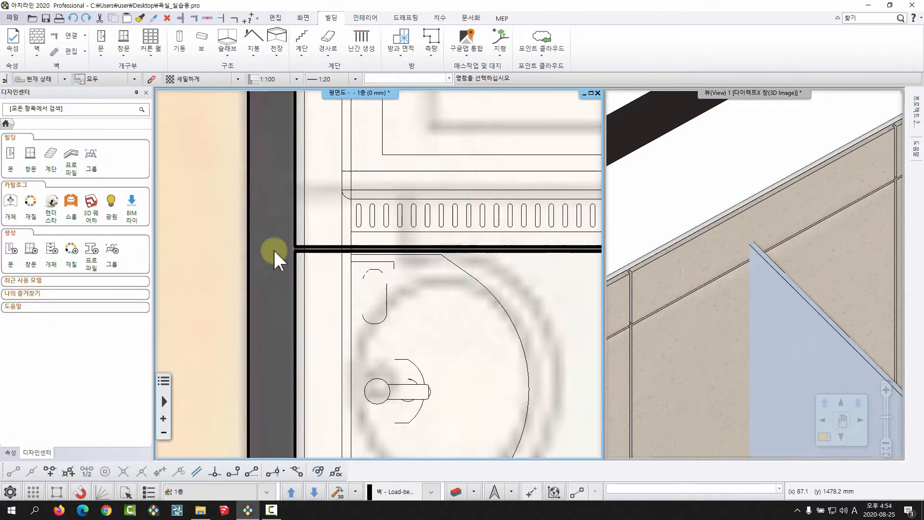
left_click(340, 252)
left_click(507, 253)
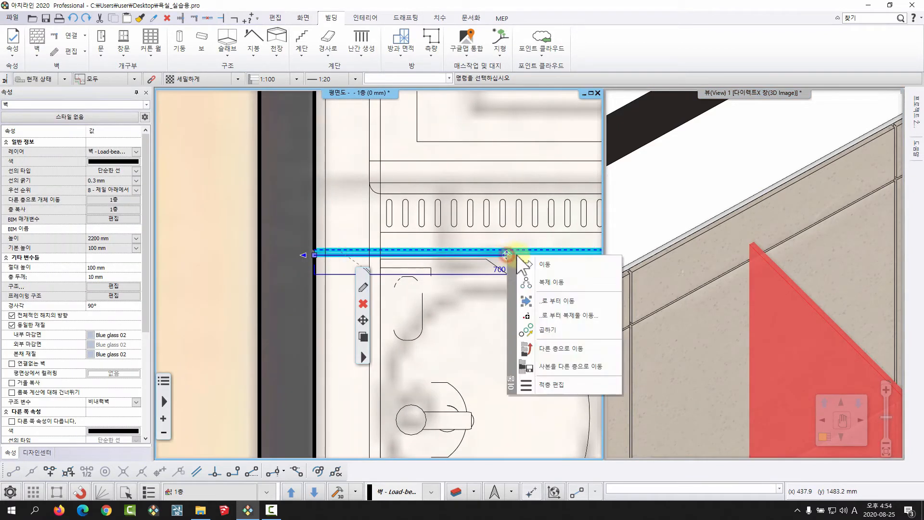
left_click(534, 263)
middle_click_drag(535, 260, 410, 261)
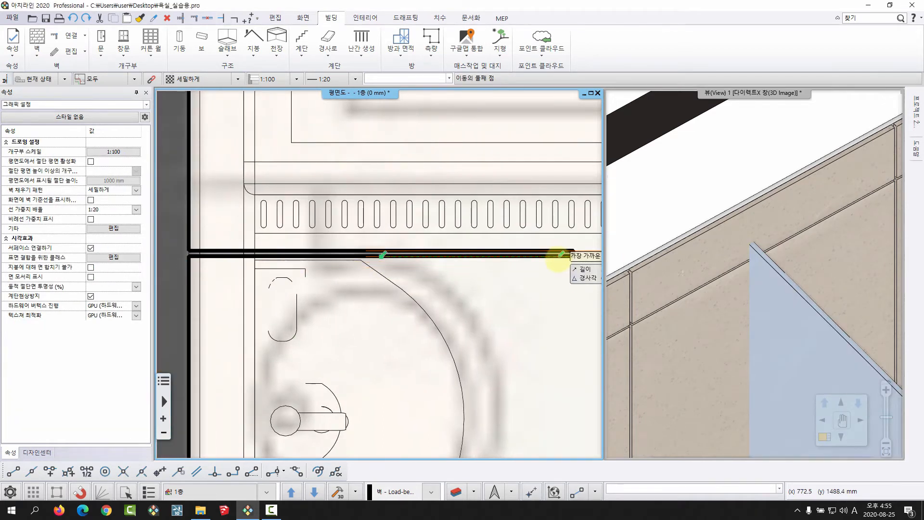
left_click(557, 258)
scroll(496, 267, "down", 3)
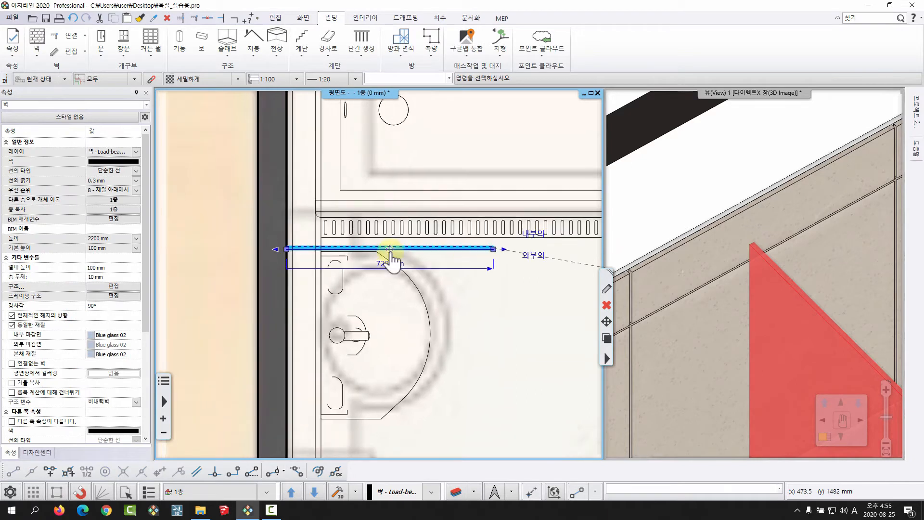
scroll(390, 255, "up", 2)
key("Escape")
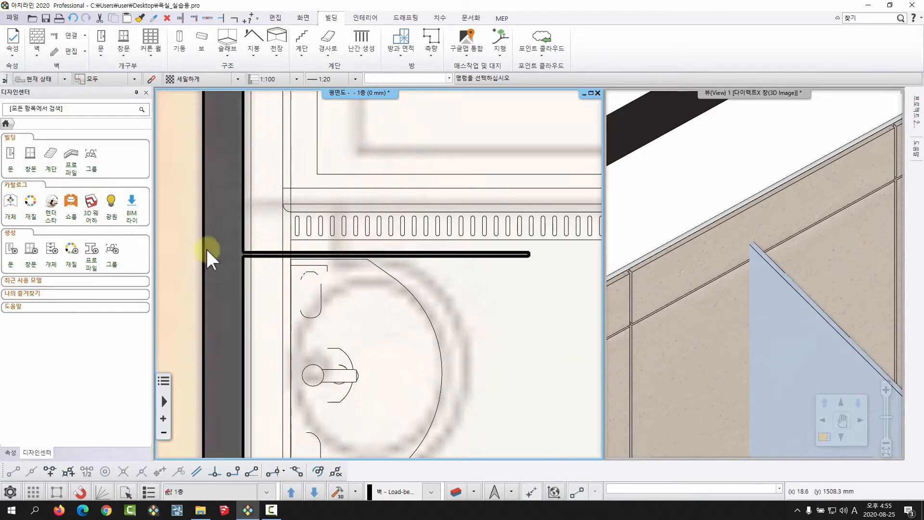
Shorten the glass partition wall to 700 mm by moving its end at the outer wall inward to the adjacent finish line.
scroll(262, 263, "up", 2)
left_click(295, 260)
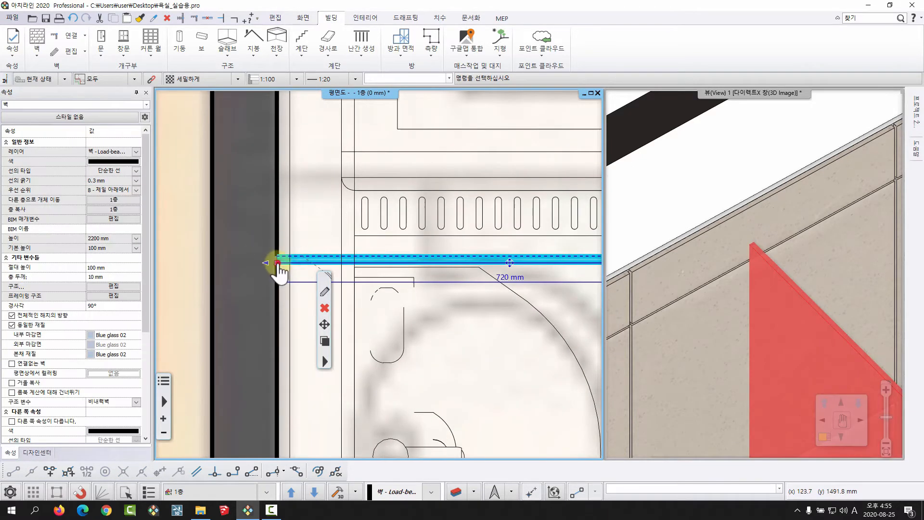
left_click(277, 263)
left_click(314, 278)
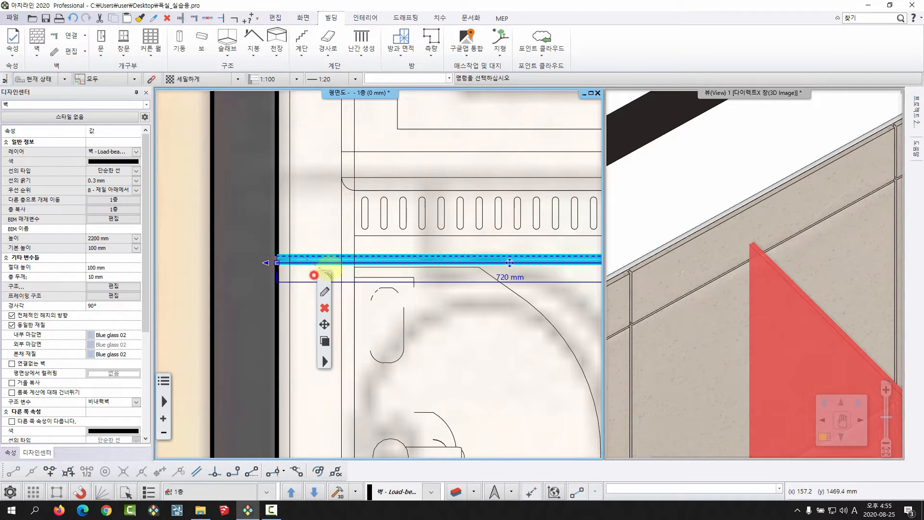
left_click(308, 262)
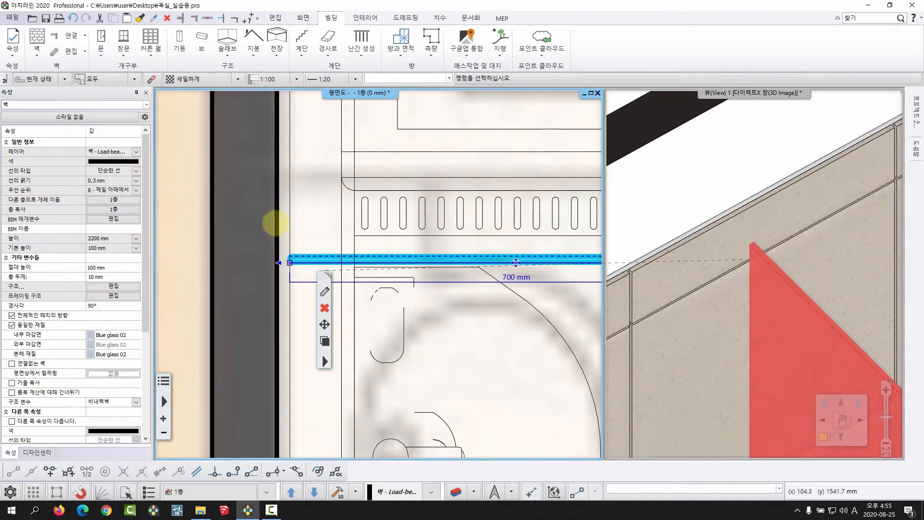
key("Escape")
scroll(426, 248, "down", 3)
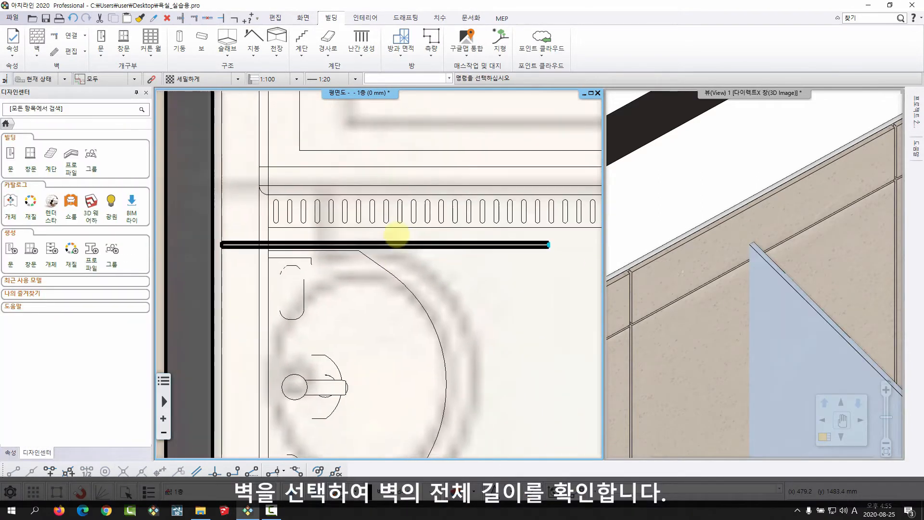
Check the glass partition wall's overall length in the plan, and inspect in 3D how it meets the ledge, washbasin and bathtub.
left_click(411, 221)
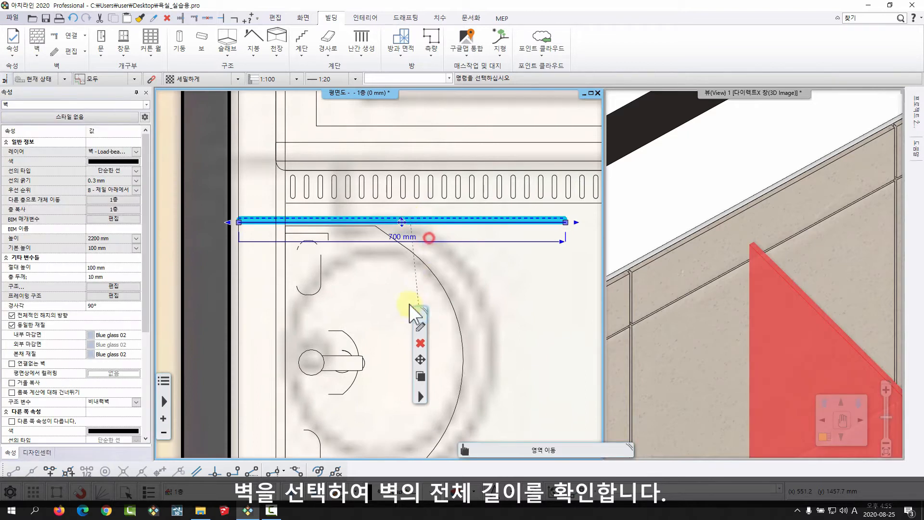
left_click(409, 238)
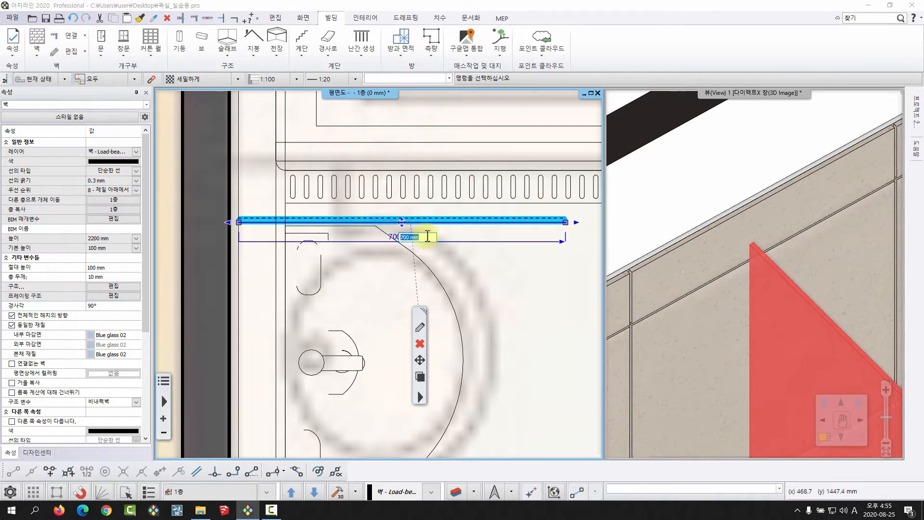
key("Escape")
key("Escape")
scroll(732, 246, "down", 5)
middle_click_drag(753, 336, 714, 281)
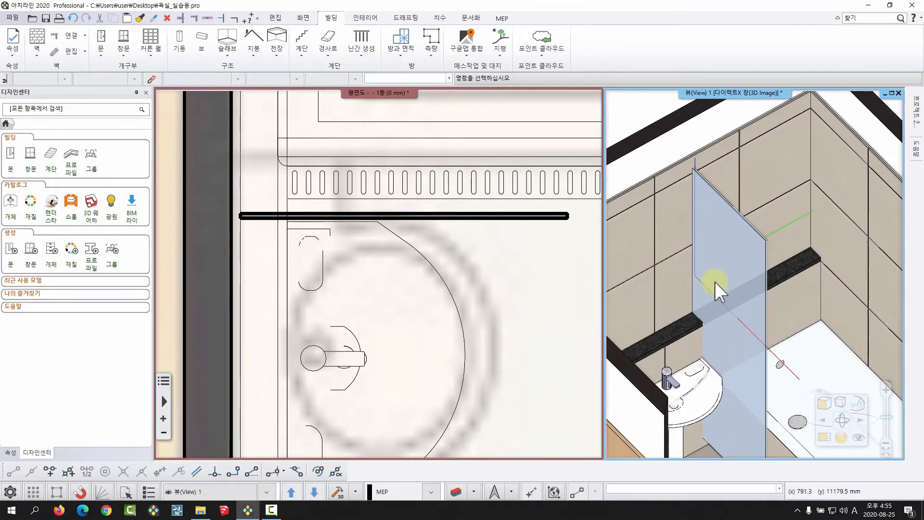
scroll(735, 291, "up", 3)
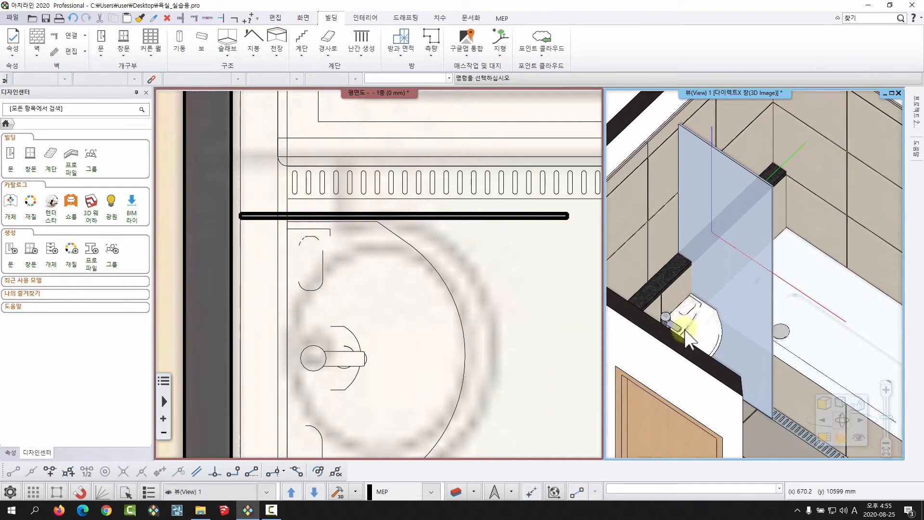
middle_click_drag(699, 276, 680, 251, "shift")
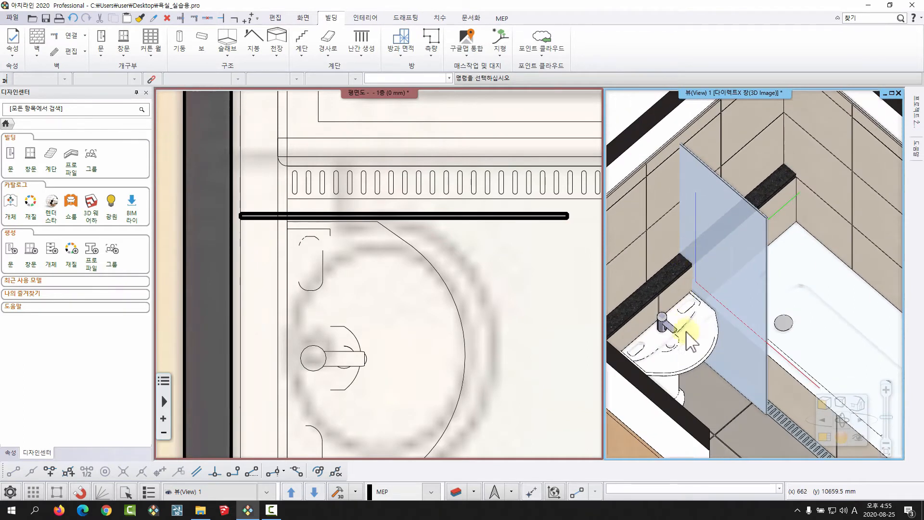
mouse_move(686, 332)
middle_mouse_down("shift")
mouse_move(721, 305)
mouse_move(709, 322)
middle_mouse_up("shift")
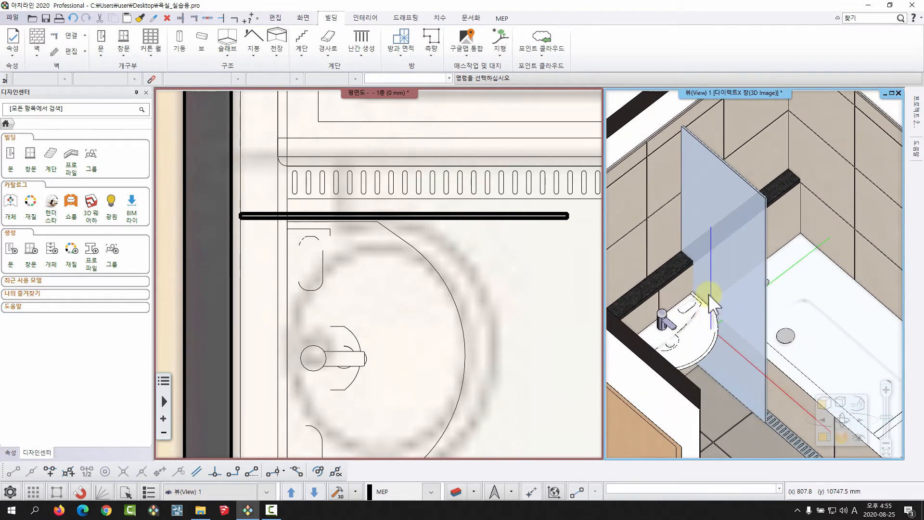
middle_click_drag(452, 226, 429, 224)
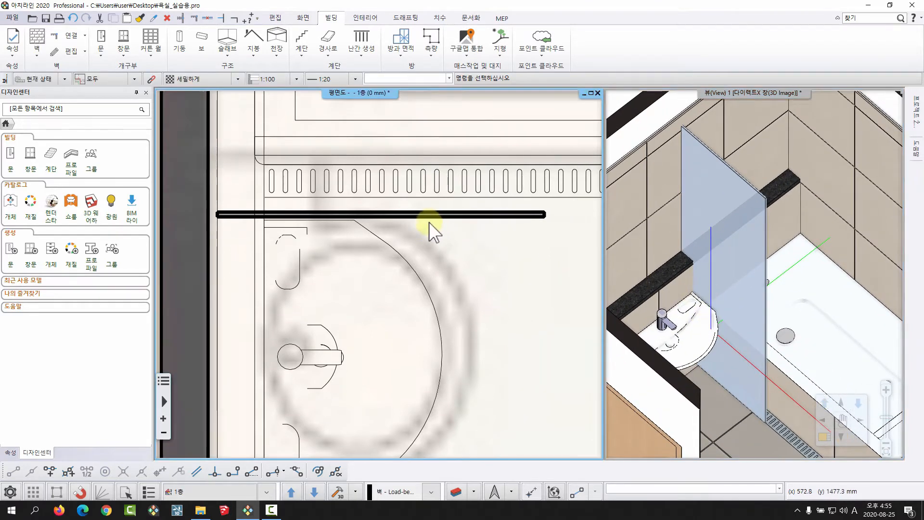
Define an elevation (정면도 배치) of the glass partition wall, viewed from the washbasin side with a depth of about 219 mm.
left_click(427, 218)
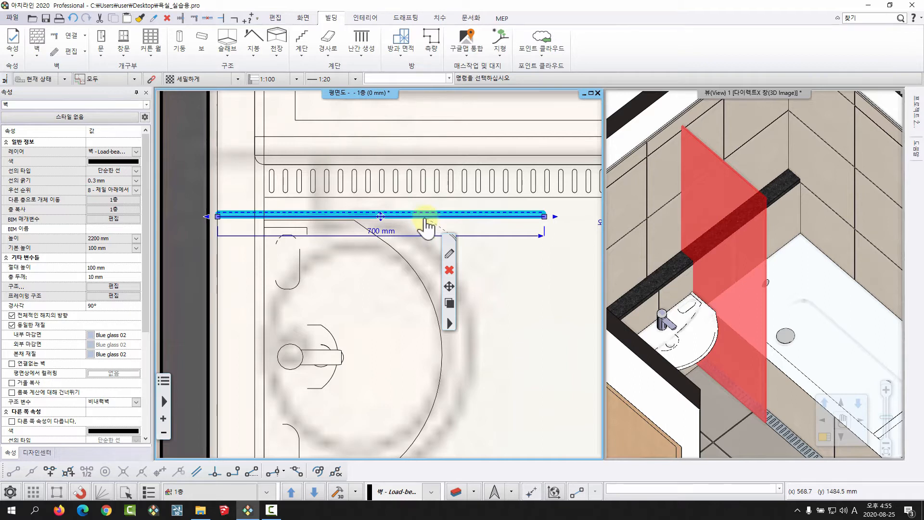
right_click(404, 217)
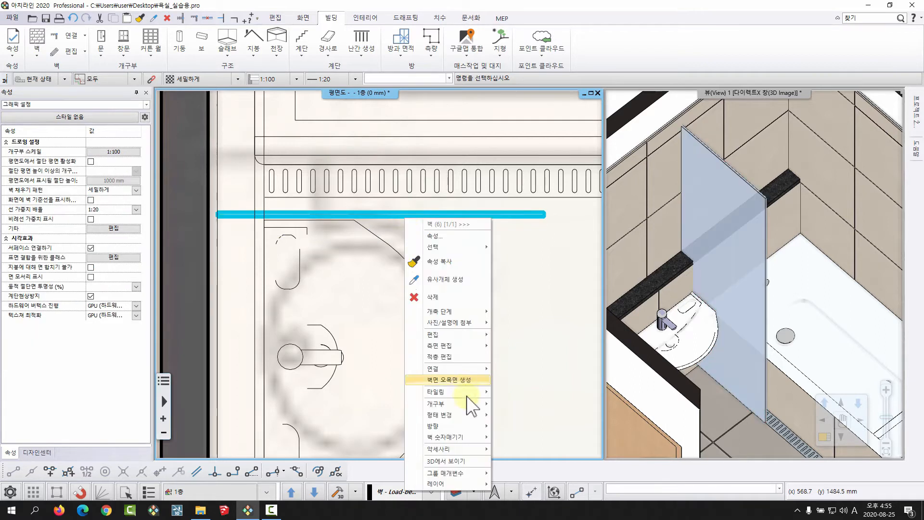
mouse_move(469, 448)
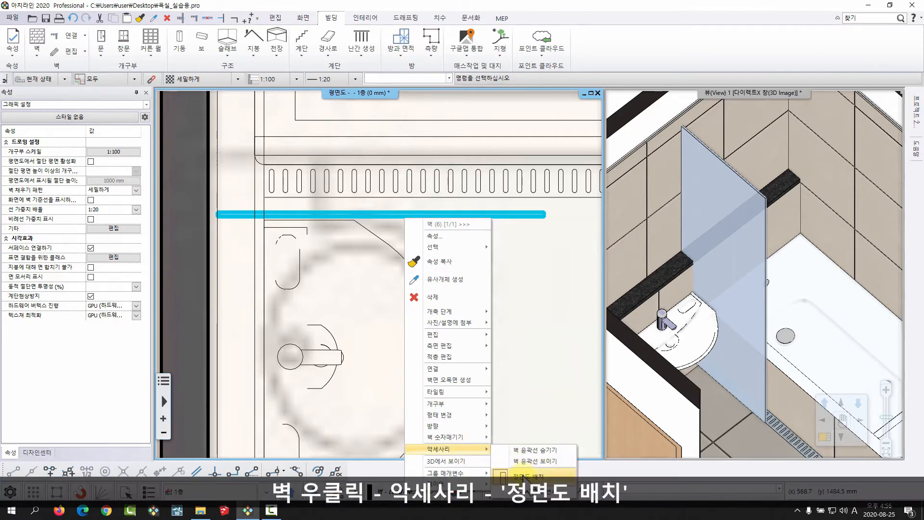
left_click(524, 478)
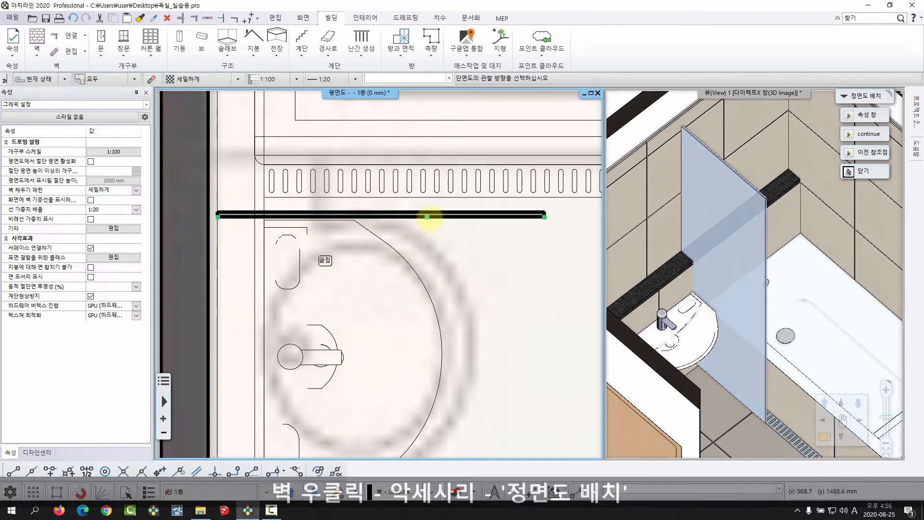
scroll(441, 235, "up", 2)
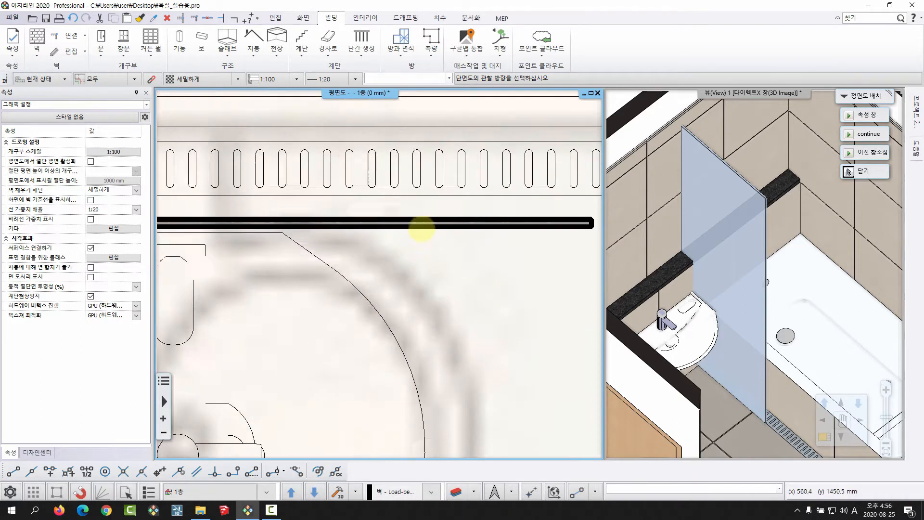
scroll(385, 313, "down", 2)
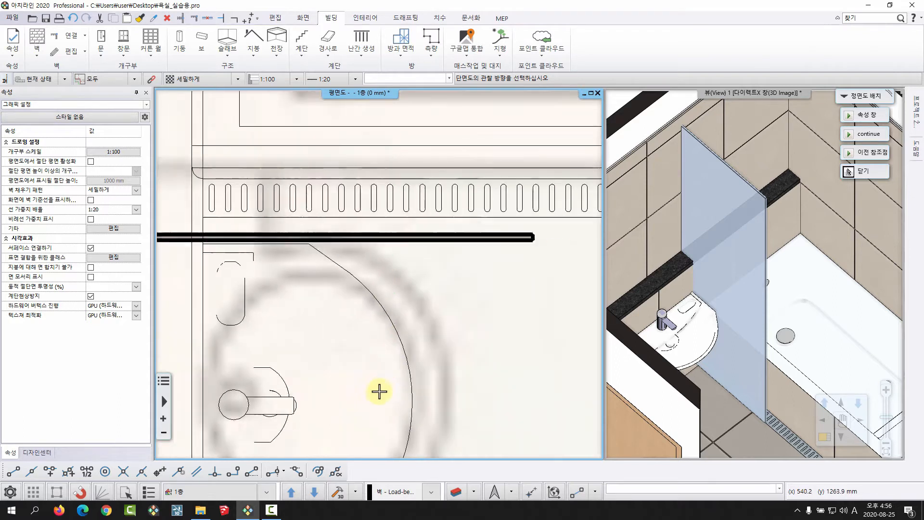
middle_click_drag(378, 388, 414, 305)
left_click(395, 285)
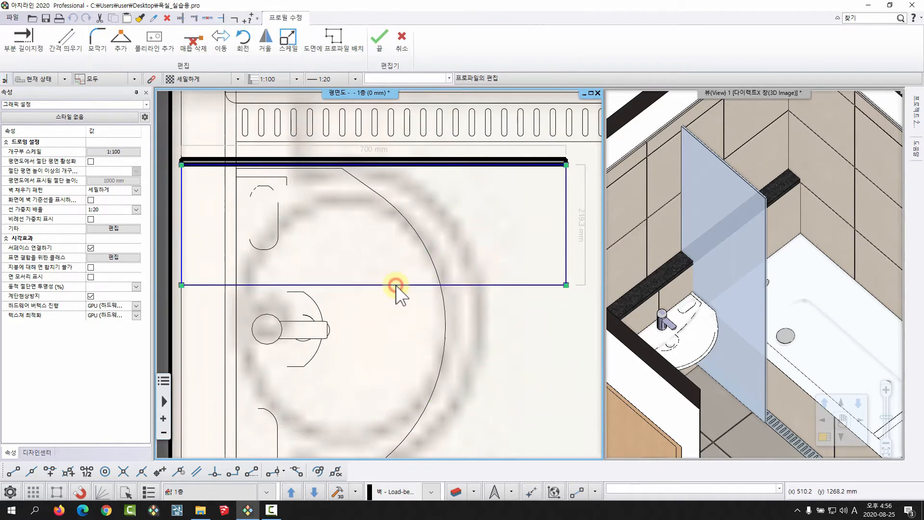
scroll(396, 295, "down", 2)
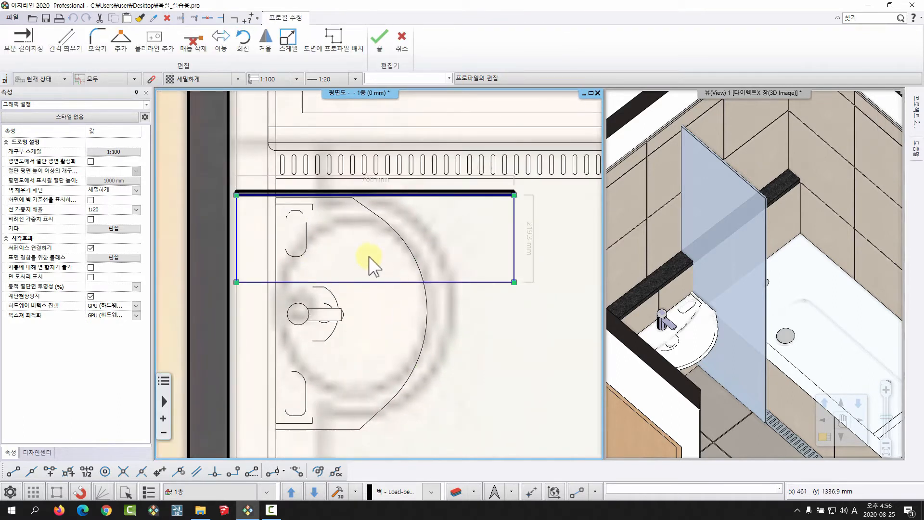
key("Return")
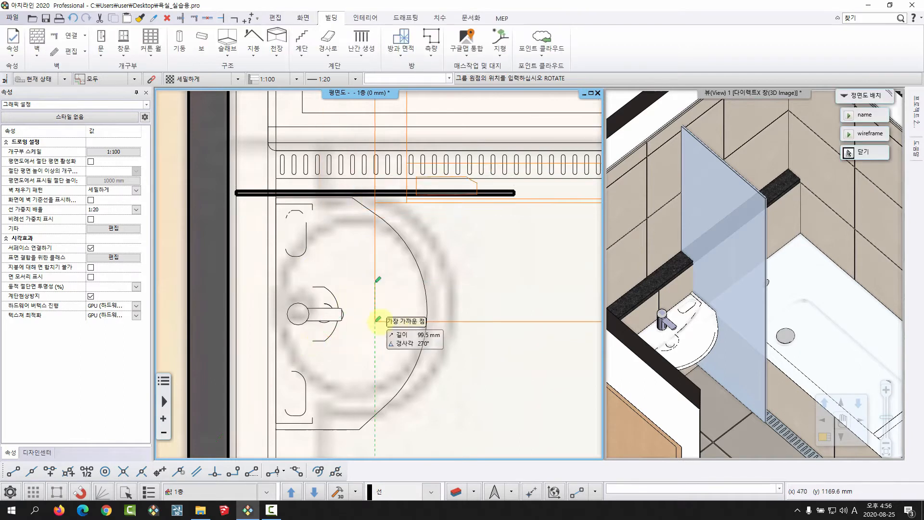
Place the partition wall's elevation in the empty area beside the floor plan and end the elevation command.
scroll(378, 313, "down", 4)
left_click(356, 301)
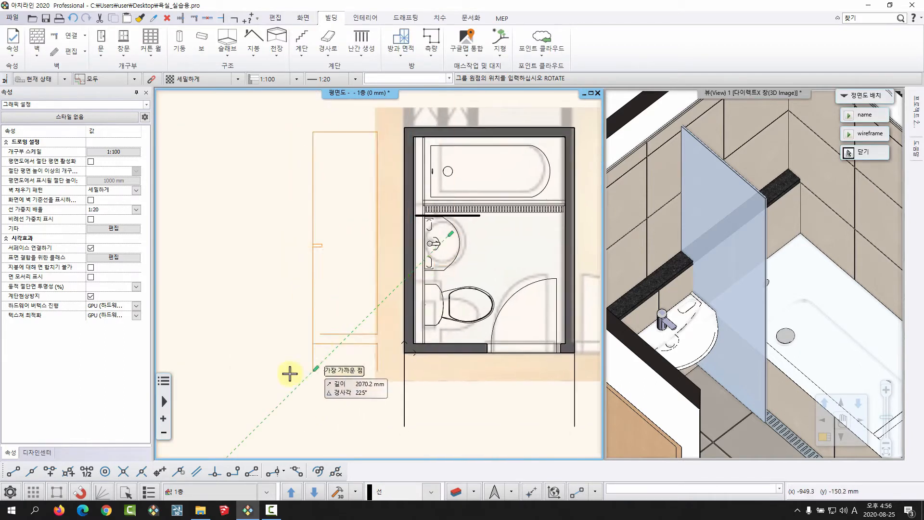
left_click(208, 368)
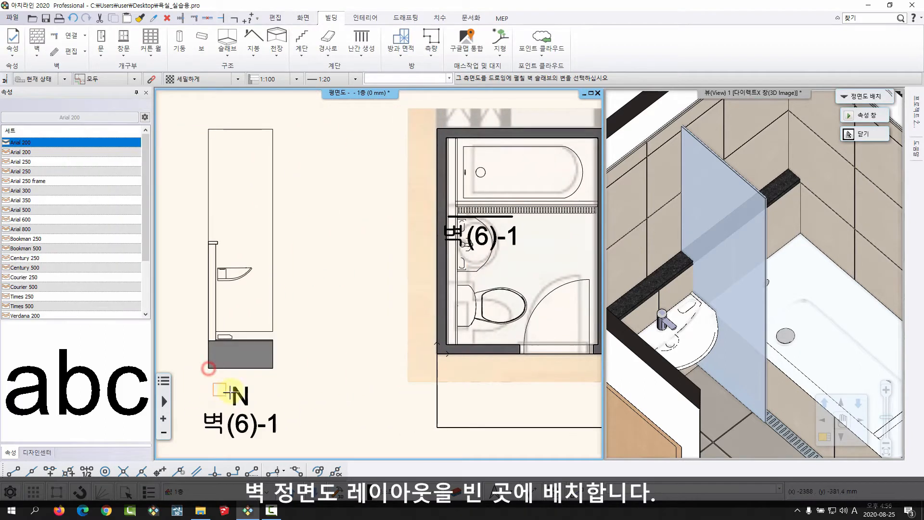
right_click(316, 359)
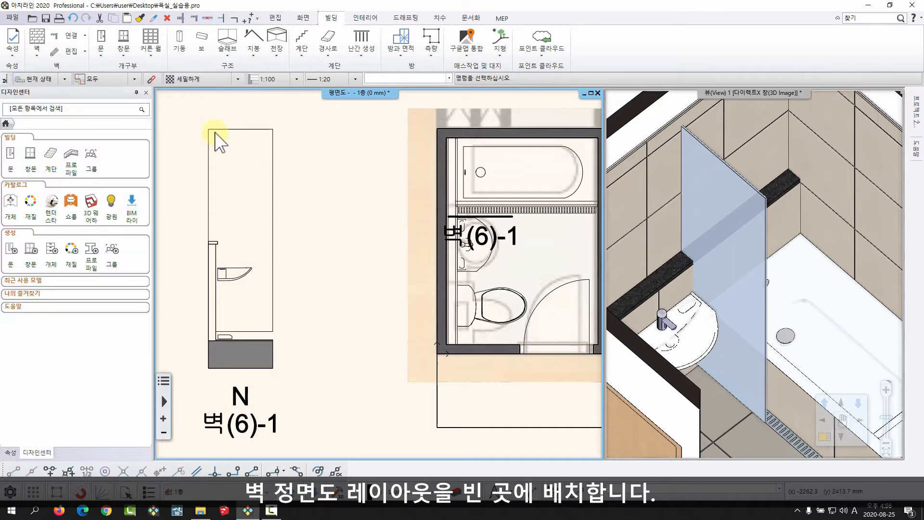
Start a polyline on the elevation from the glass's upper ledge-side corner down to the ledge and across its top to the outer corner.
scroll(201, 251, "up", 2)
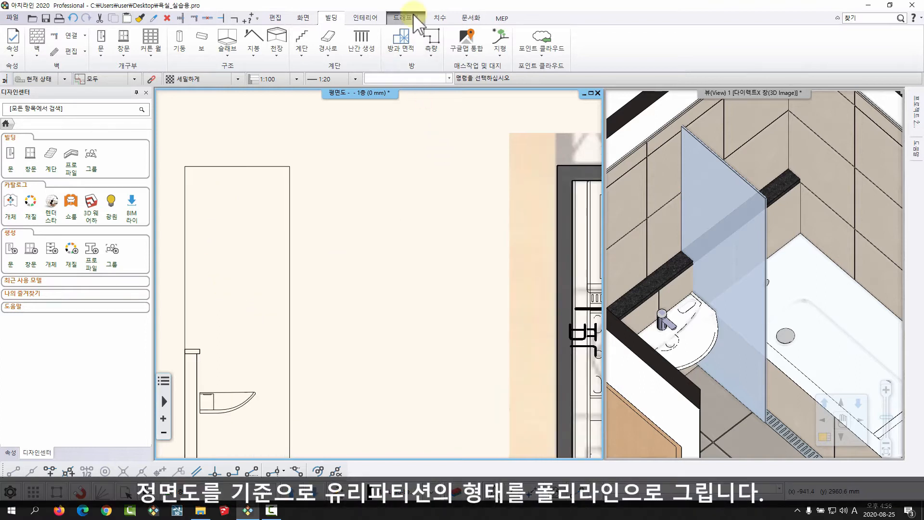
left_click(411, 16)
left_click(87, 54)
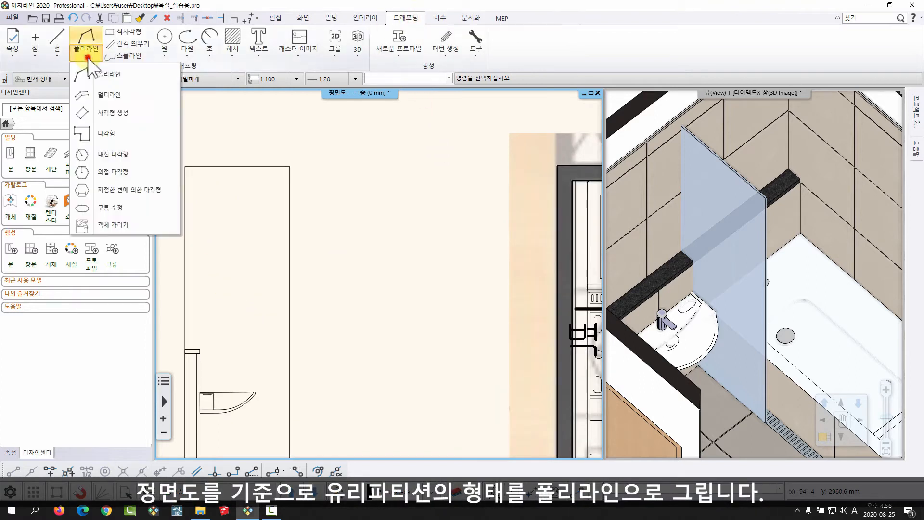
left_click(110, 77)
middle_click_drag(293, 208, 371, 192)
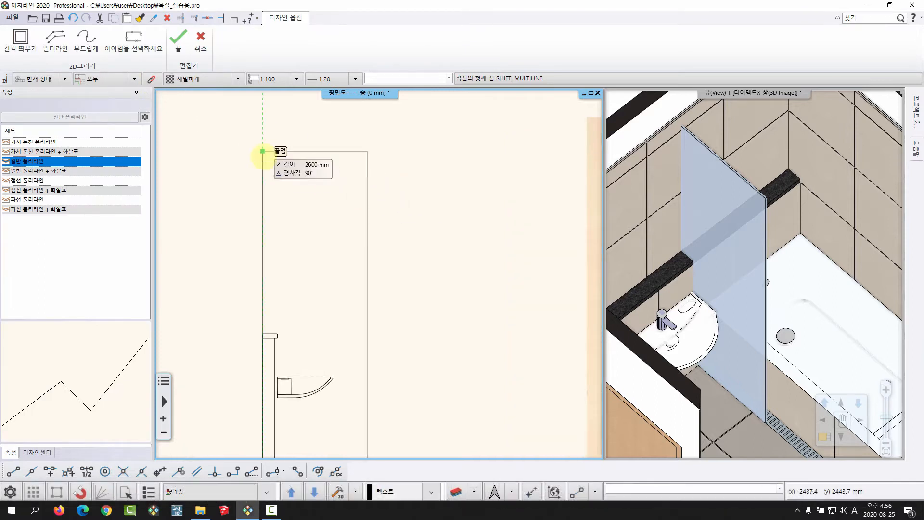
left_click(264, 155)
scroll(294, 305, "up", 3)
left_click(320, 343)
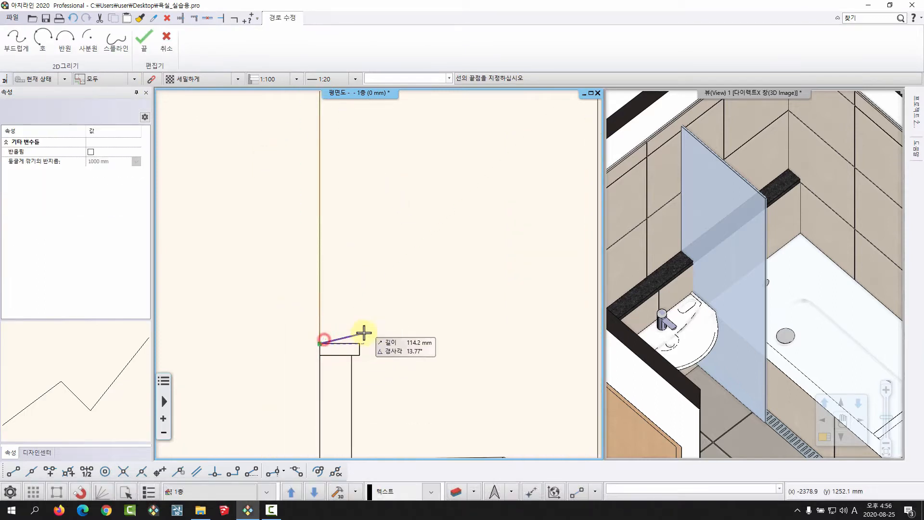
scroll(376, 332, "up", 2)
middle_click_drag(364, 332, 374, 275)
left_click(367, 285)
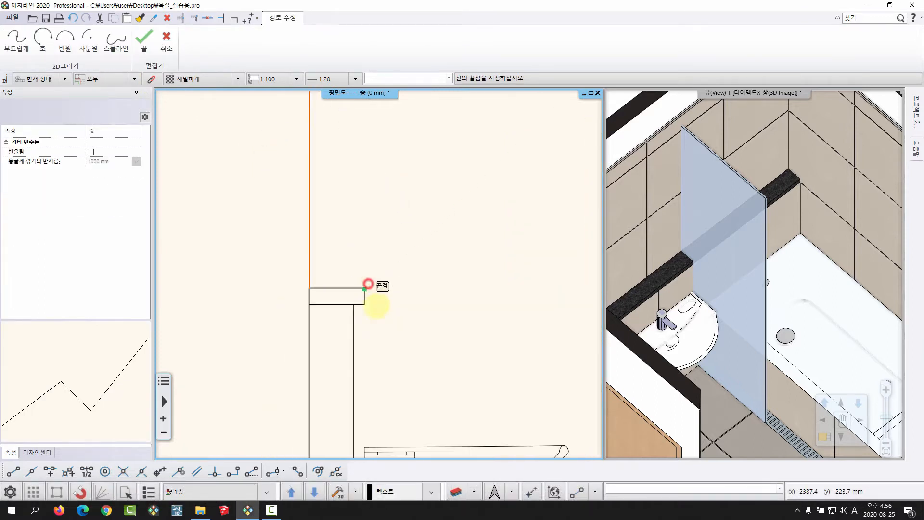
Continue the polyline 980 mm straight down from the ledge corner to the glass's lower edge, and along that edge to its free corner.
scroll(377, 315, "up", 3)
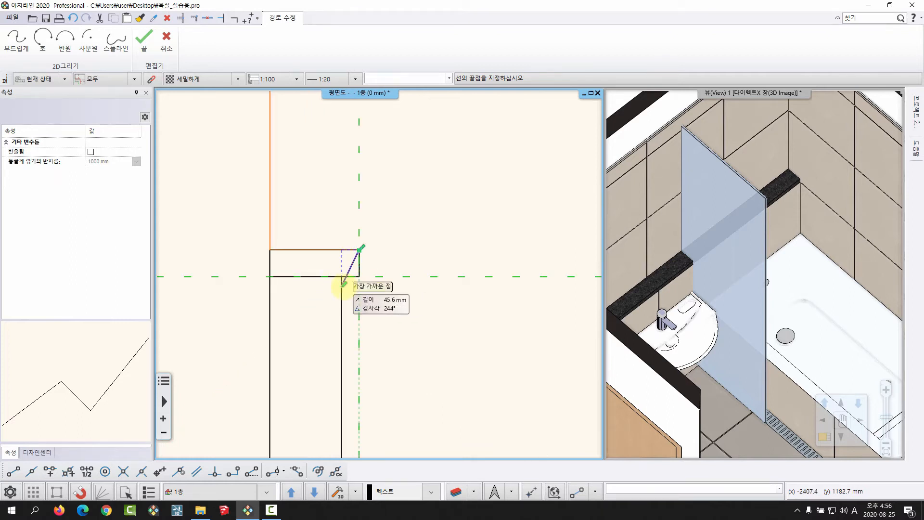
scroll(376, 276, "down", 2)
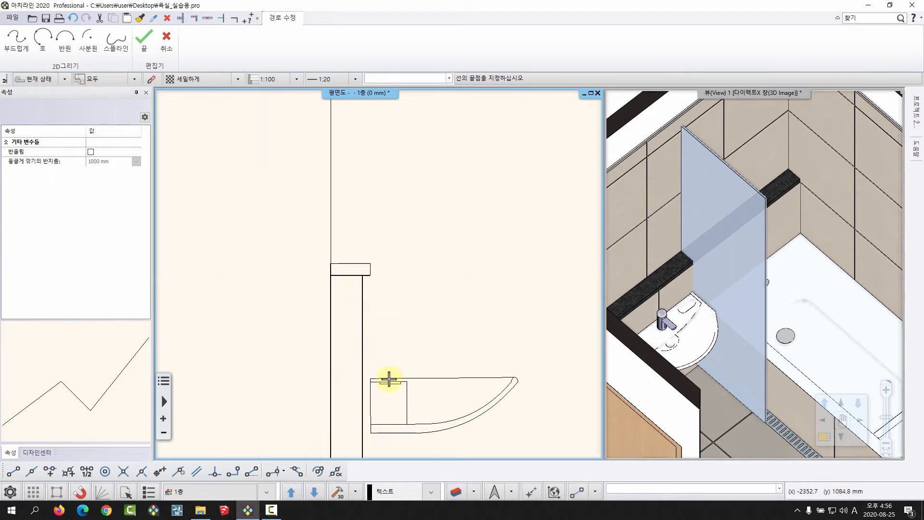
middle_click_drag(388, 377, 389, 257)
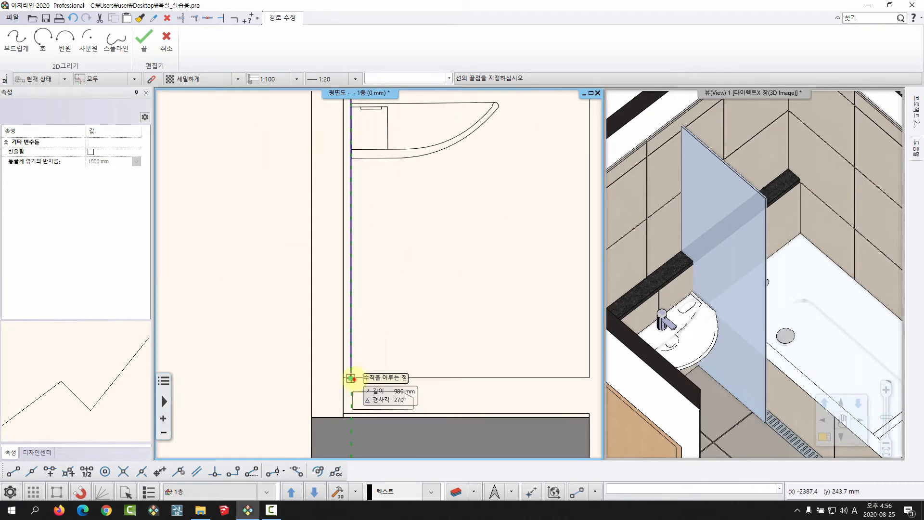
left_click(352, 378)
scroll(494, 381, "down", 3)
middle_click_drag(495, 381, 458, 423)
left_click(472, 384)
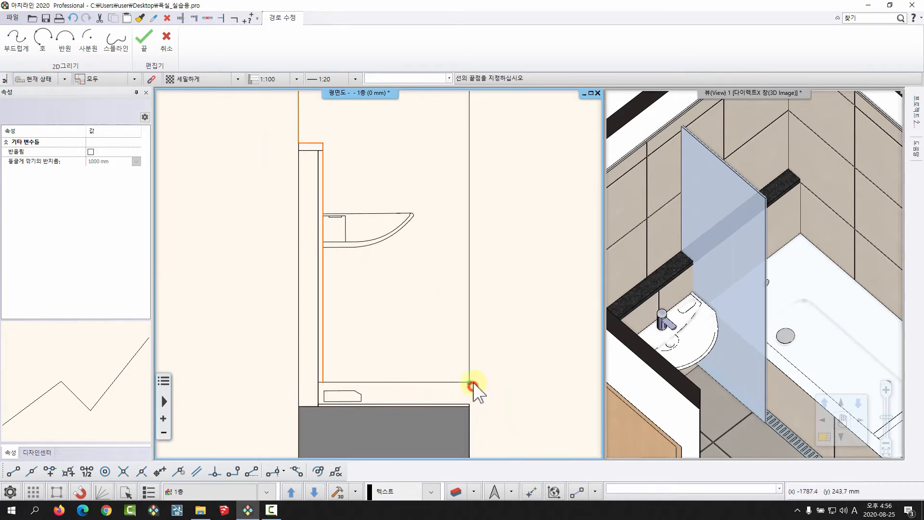
Close the polyline up the glass's free side and 700 mm across the top to the starting corner, and finish the outline.
scroll(447, 221, "down", 2)
middle_click_drag(445, 219, 436, 400)
left_click(435, 145)
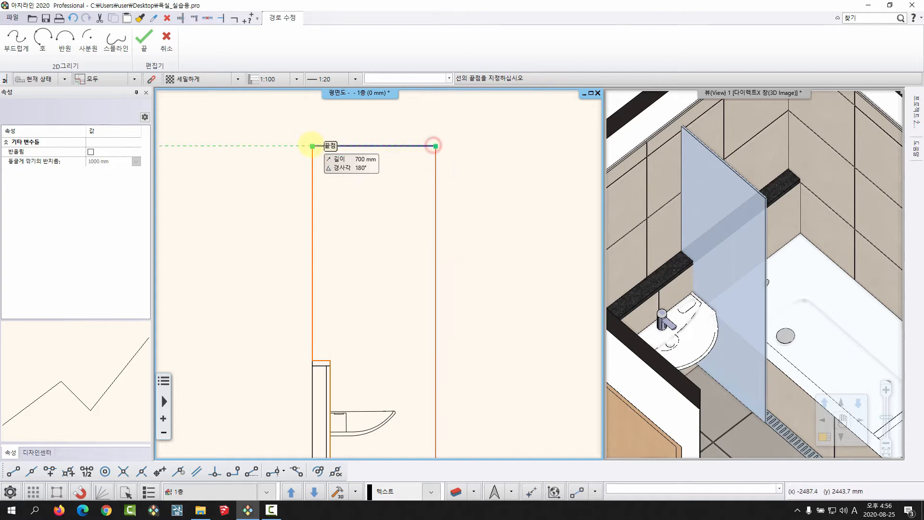
left_click(311, 145)
scroll(443, 314, "down", 2)
middle_click_drag(443, 314, 437, 245)
right_click(438, 245)
right_click(437, 246)
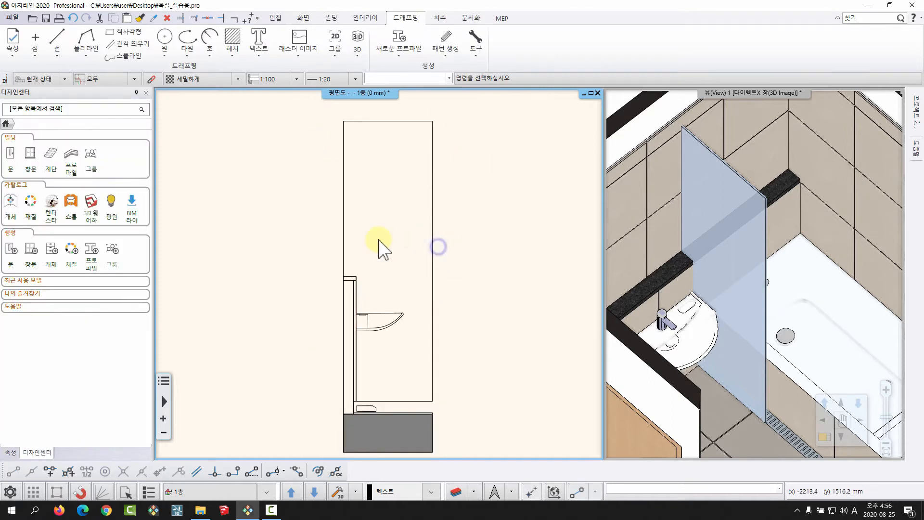
Move the traced glass outline about 1676 mm horizontally off the elevation, into the empty area away from the floor plan.
middle_click_drag(379, 234, 389, 248)
left_click(392, 136)
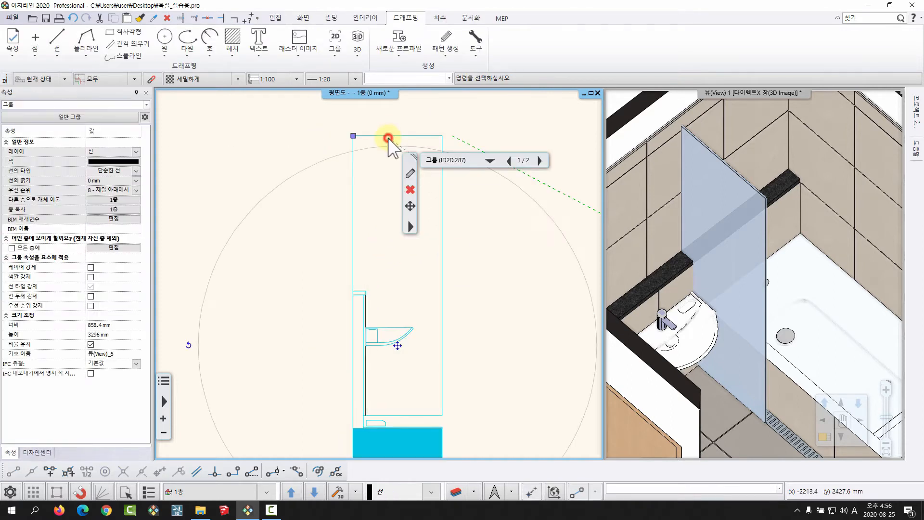
left_click(539, 161)
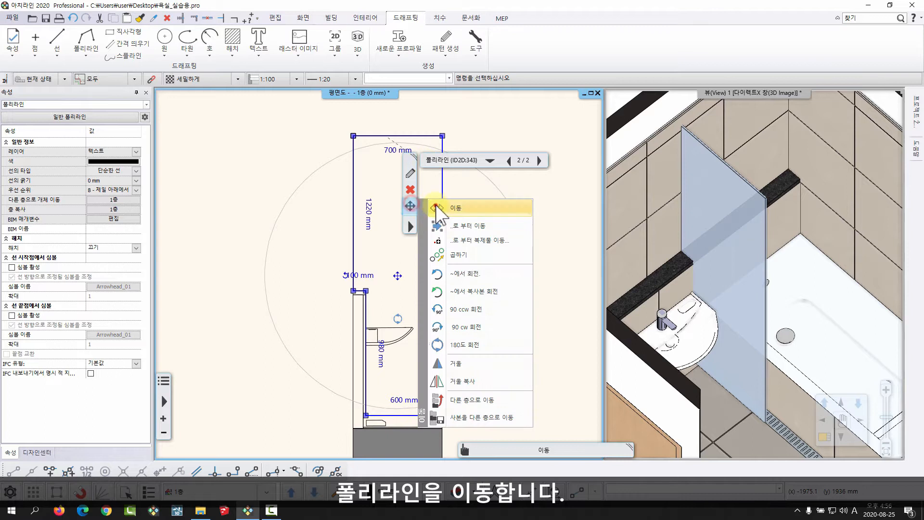
left_click(436, 206)
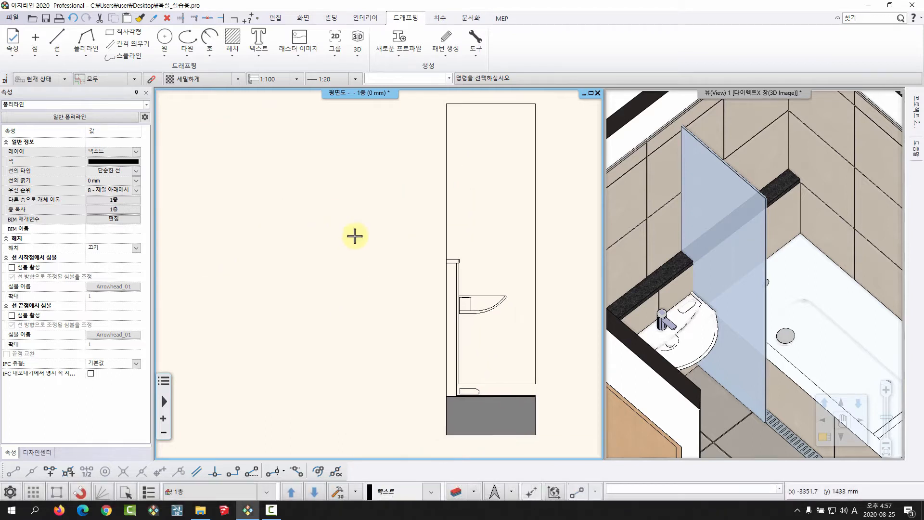
left_click(280, 243)
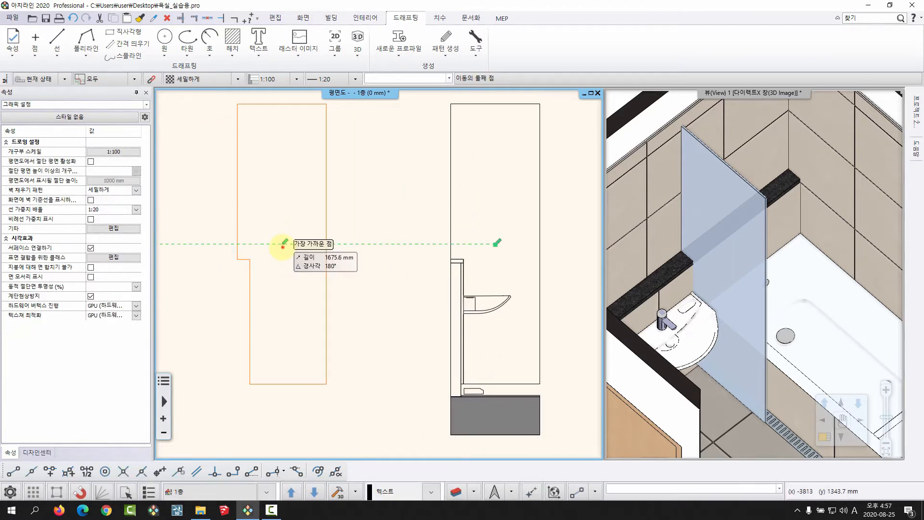
scroll(372, 323, "down", 2)
key("Escape")
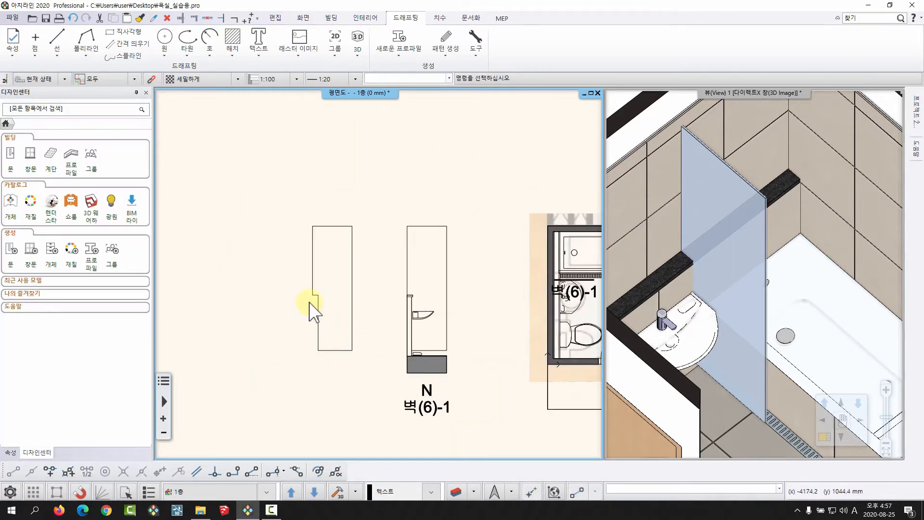
Delete the partition's elevation drawing and its wall label from the floor plan, keeping the traced outline.
left_click(417, 318)
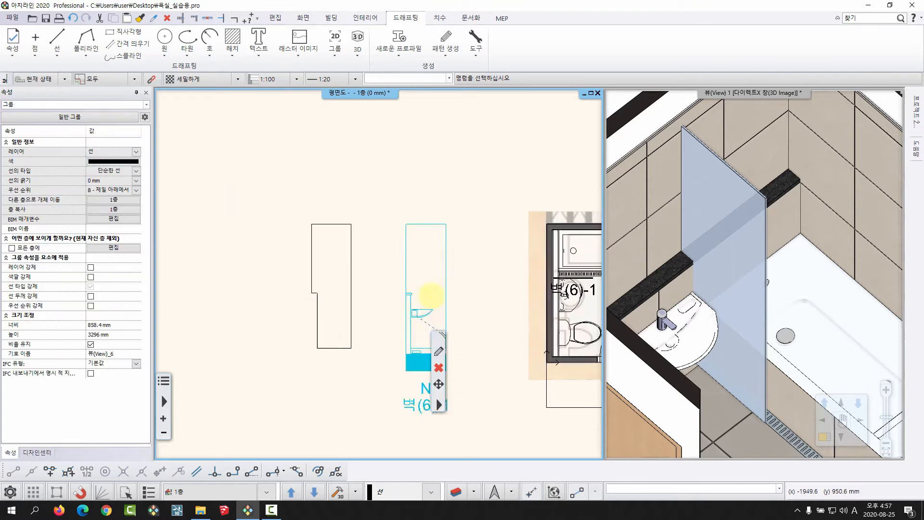
scroll(503, 318, "up", 4)
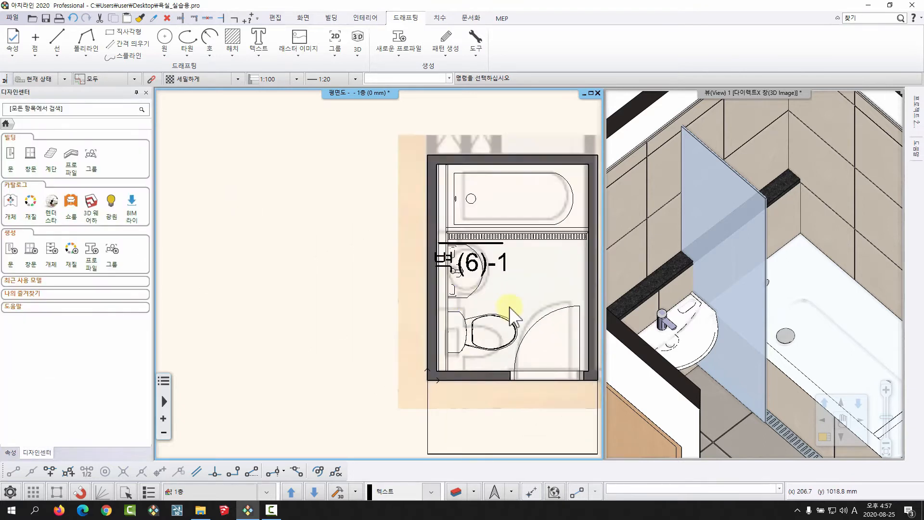
left_click(464, 239)
left_click(483, 288)
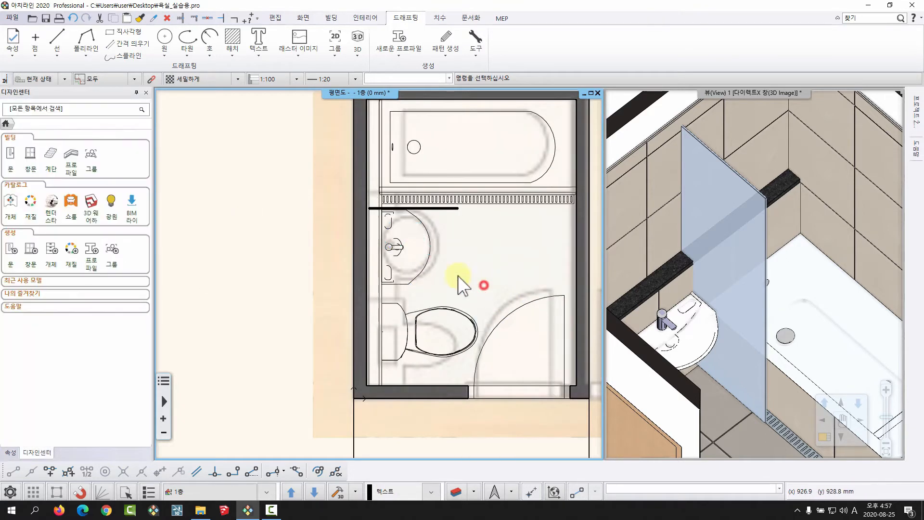
scroll(462, 279, "down", 2)
middle_click_drag(376, 262, 500, 265)
scroll(332, 267, "up", 2)
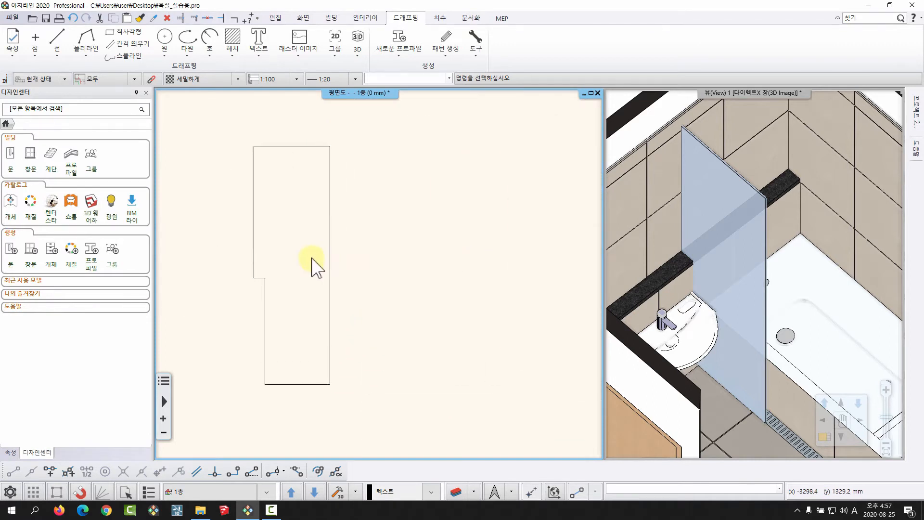
Round the upper and lower corners on the free side of the glass outline, and end the fillet command.
left_click(330, 239)
middle_click_drag(339, 150, 346, 151)
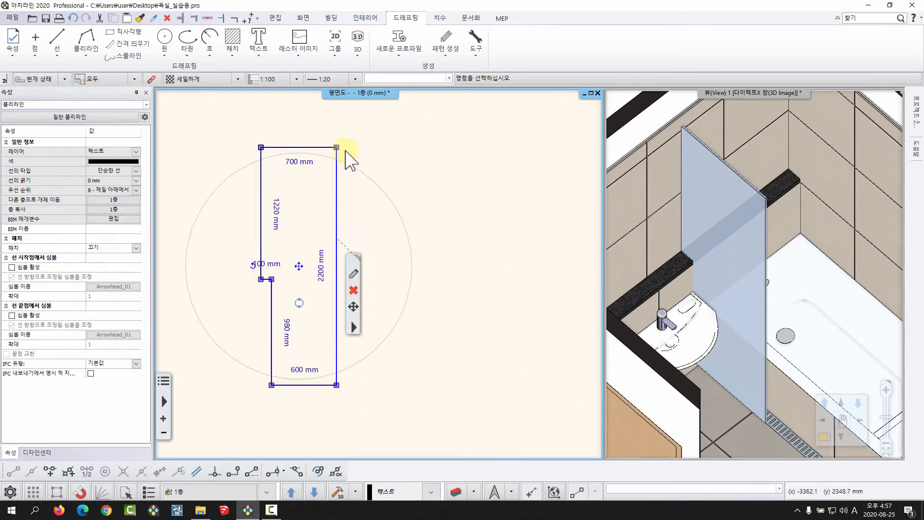
left_click(337, 147)
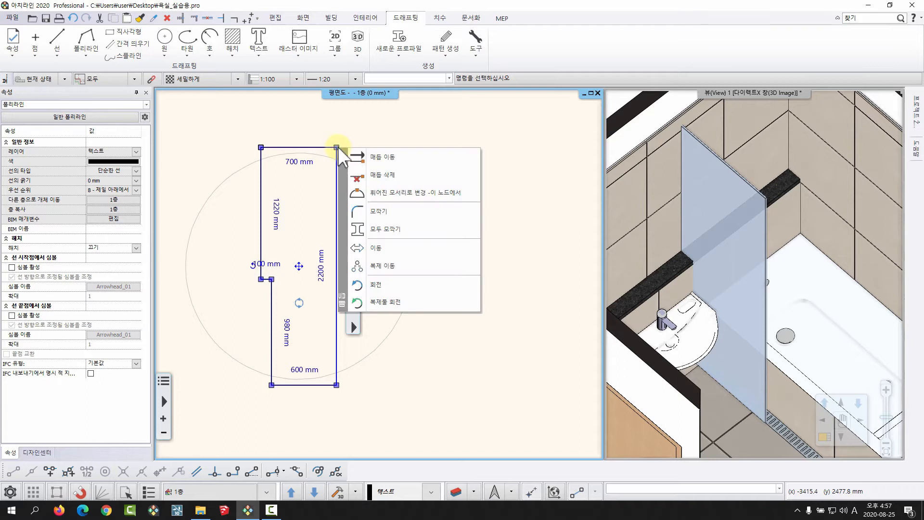
left_click(378, 210)
scroll(340, 158, "up", 2)
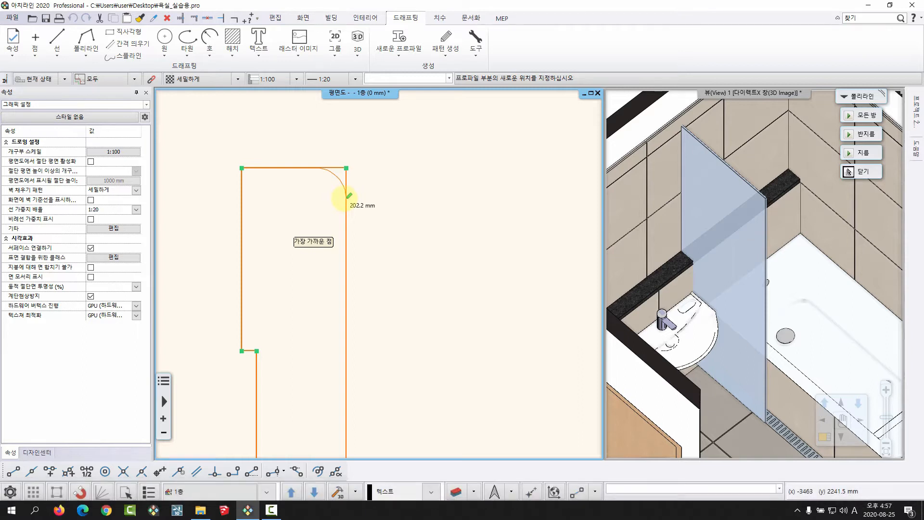
left_click(345, 197)
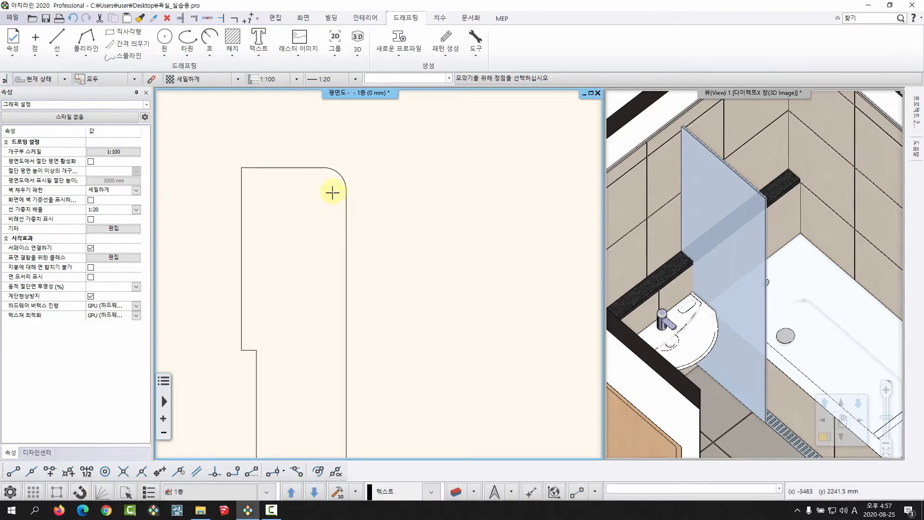
scroll(376, 254, "down", 2)
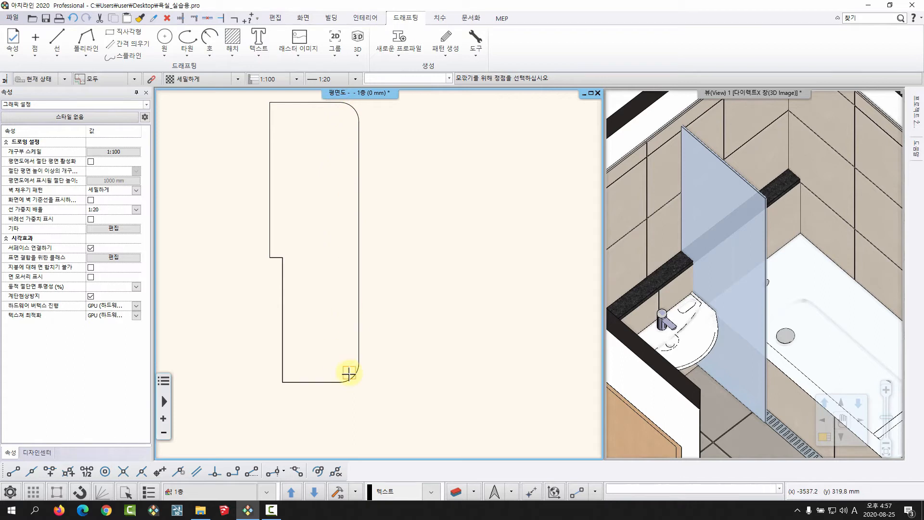
middle_click_drag(348, 373, 354, 381)
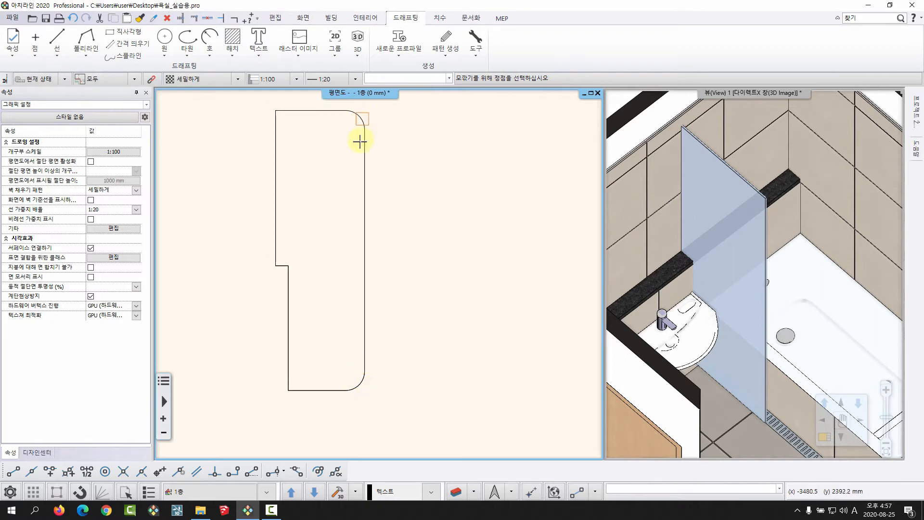
key("Escape")
scroll(324, 268, "down", 2)
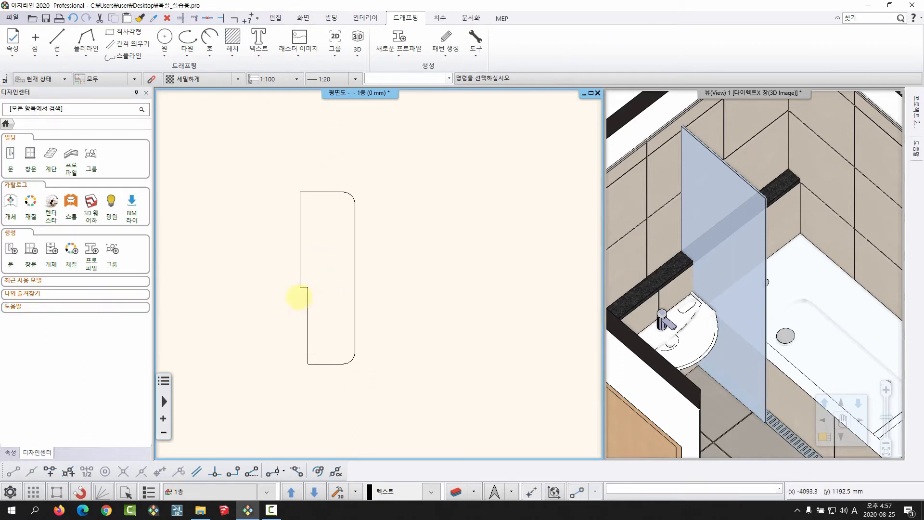
scroll(385, 325, "down", 2)
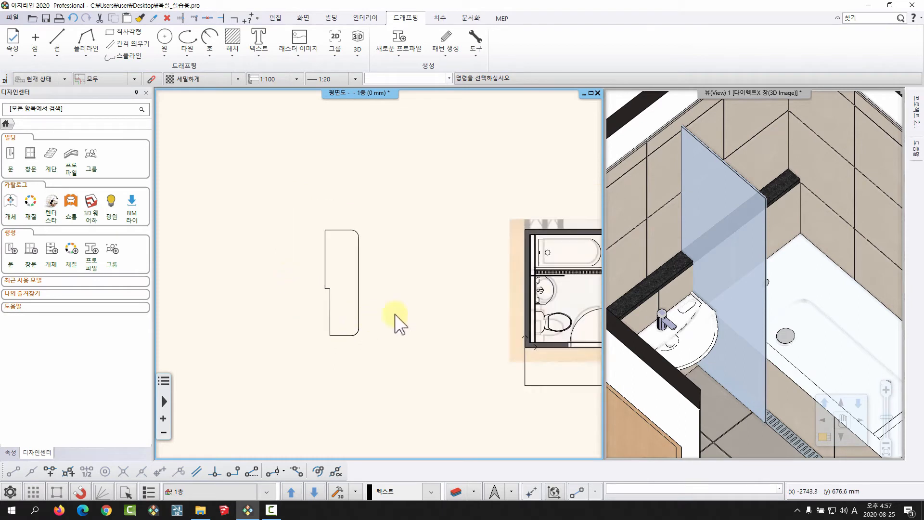
scroll(522, 294, "up", 5)
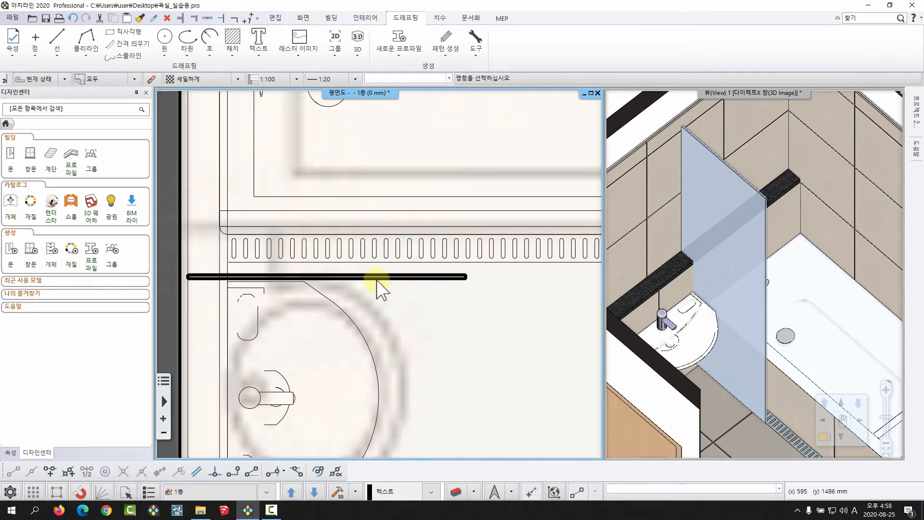
left_click(353, 279)
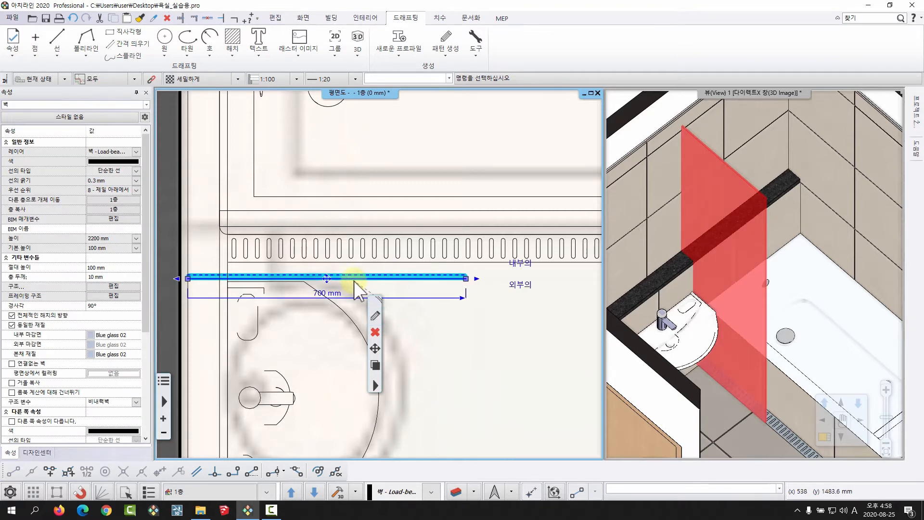
right_click(354, 281)
mouse_move(421, 210)
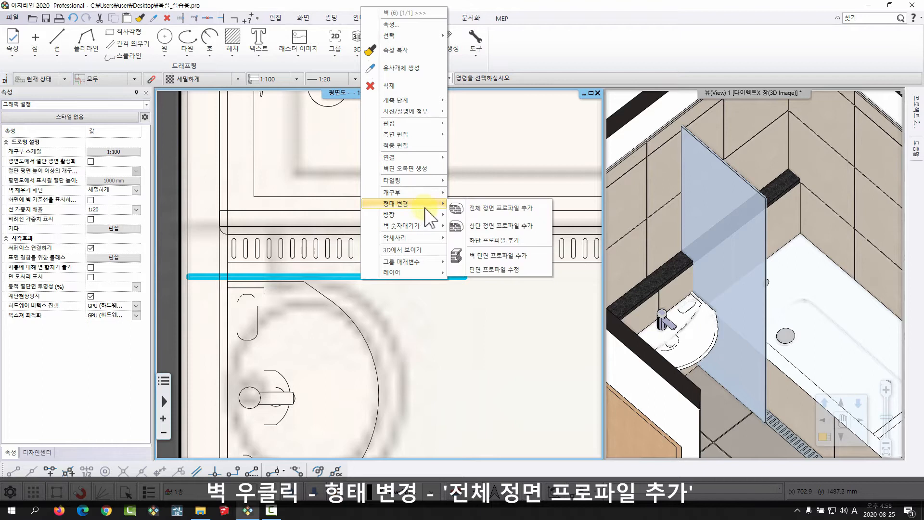
left_click(488, 209)
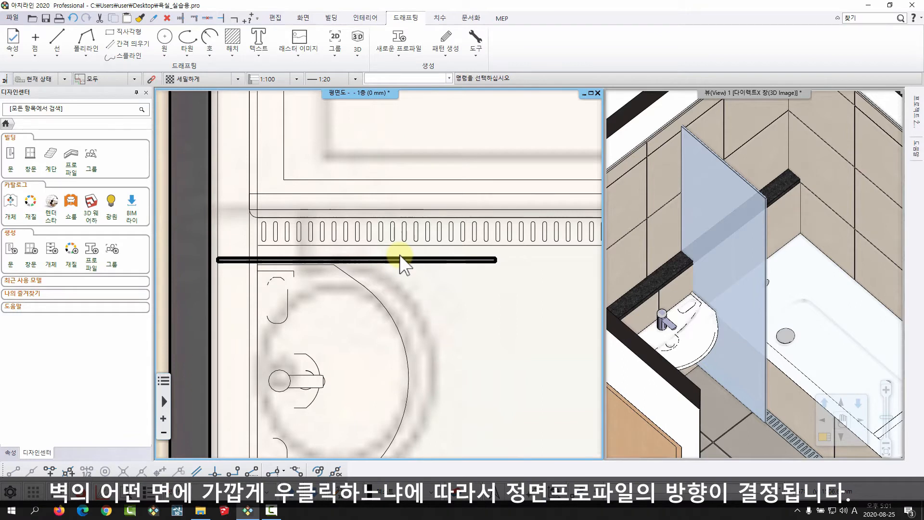
scroll(374, 249, "up", 1)
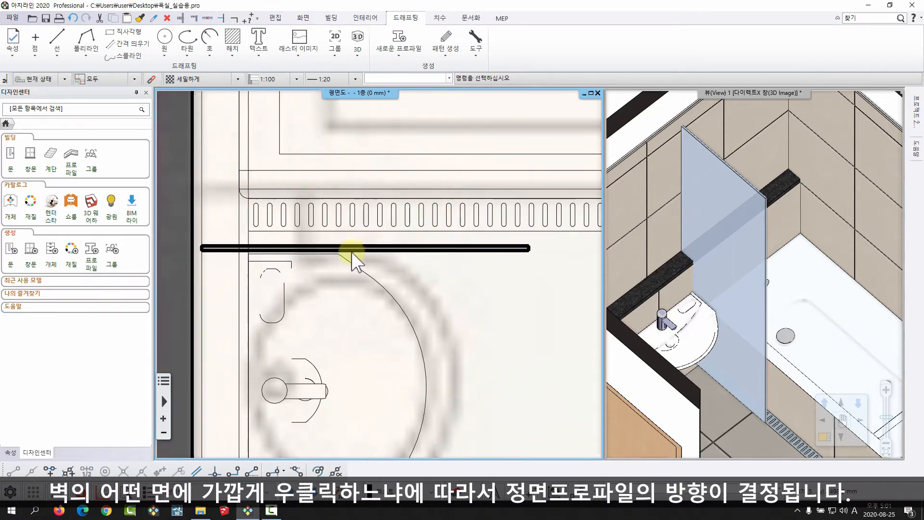
scroll(366, 253, "up", 1)
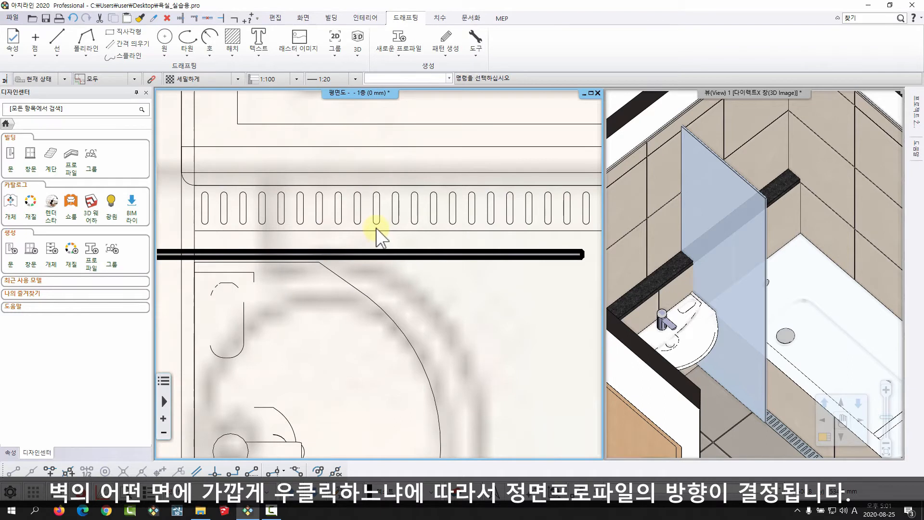
Add a full front profile to the glass wall from its washbasin side, placing the layout at the traced outline's upper ledge-side corner.
left_click(364, 258)
right_click(365, 259)
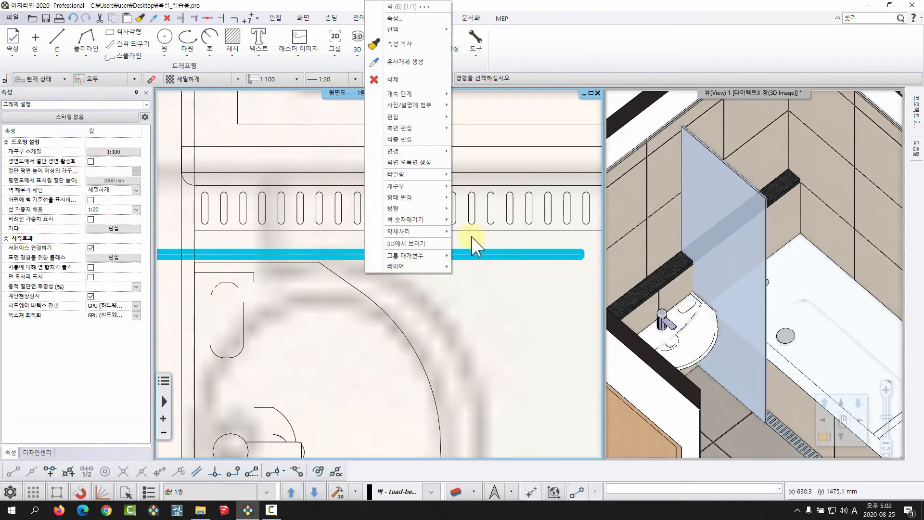
mouse_move(422, 198)
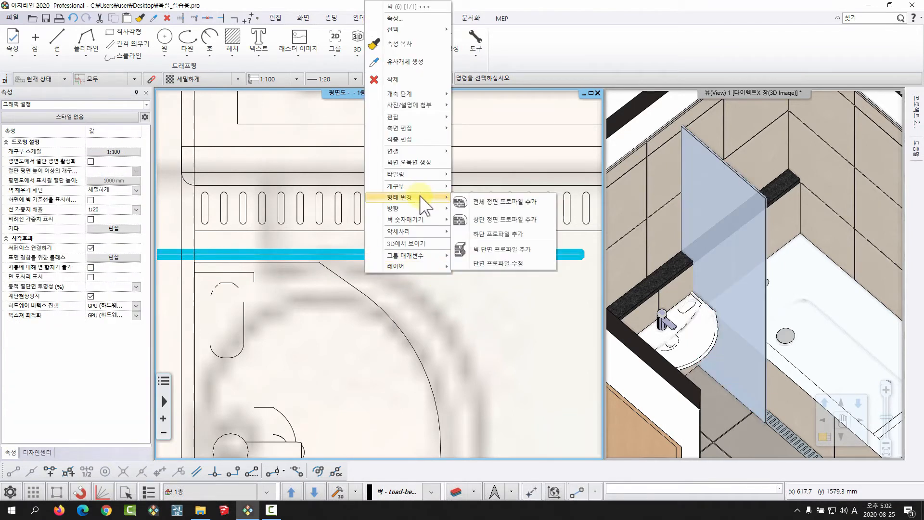
left_click(491, 206)
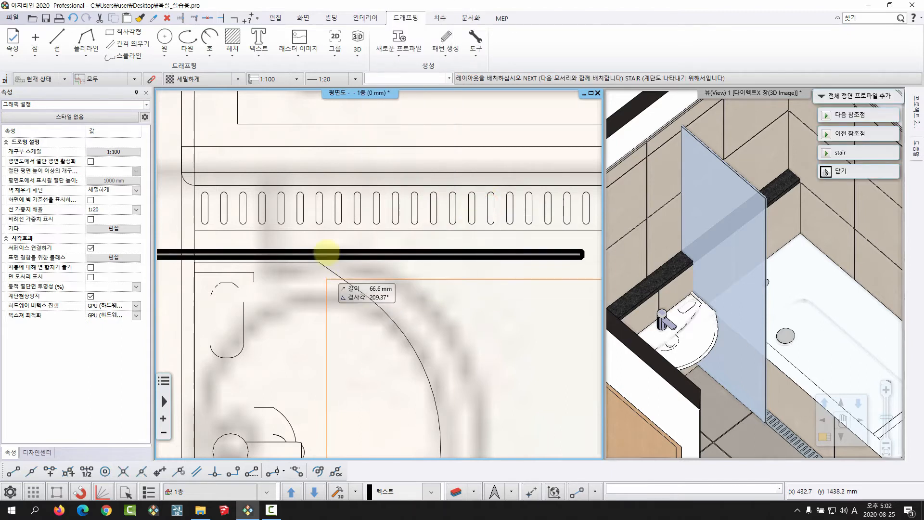
scroll(361, 200, "up", 5)
scroll(354, 252, "up", 5)
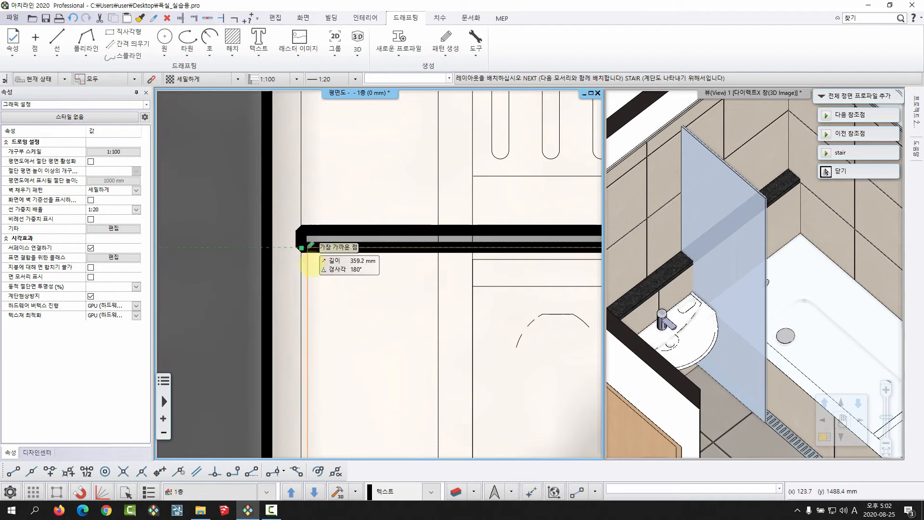
scroll(303, 255, "down", 4)
scroll(386, 270, "down", 3)
middle_click_drag(288, 255, 467, 198)
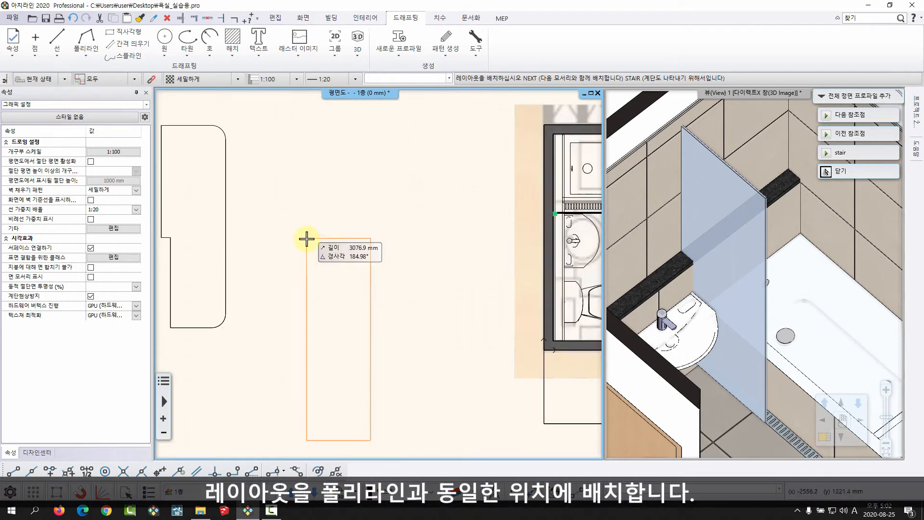
middle_click_drag(308, 239, 397, 230)
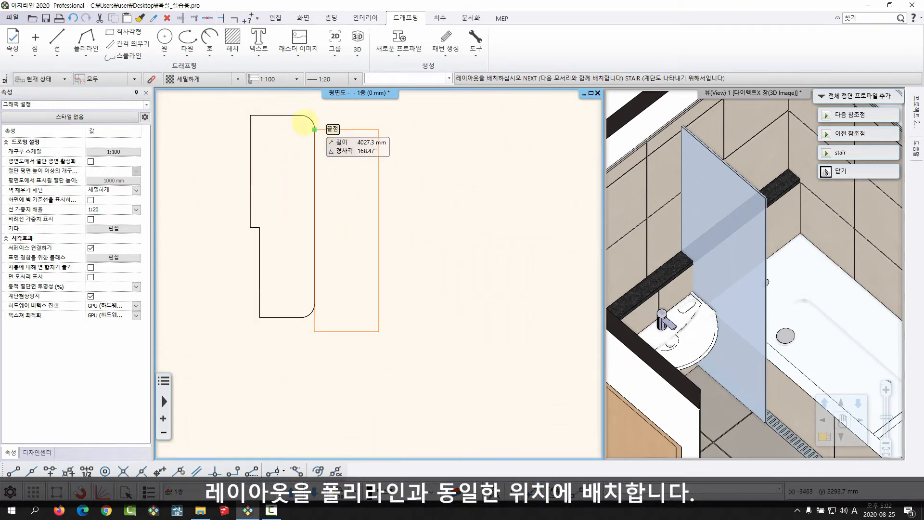
left_click(252, 114)
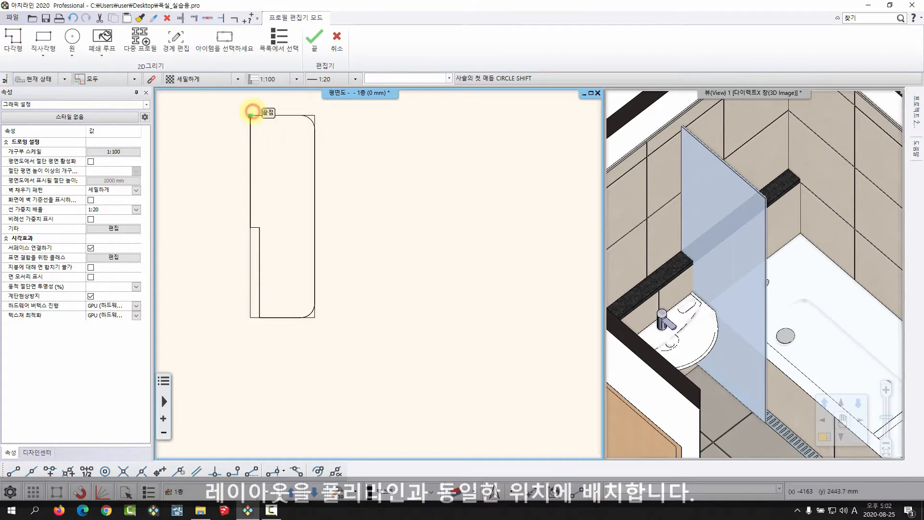
left_click(251, 113)
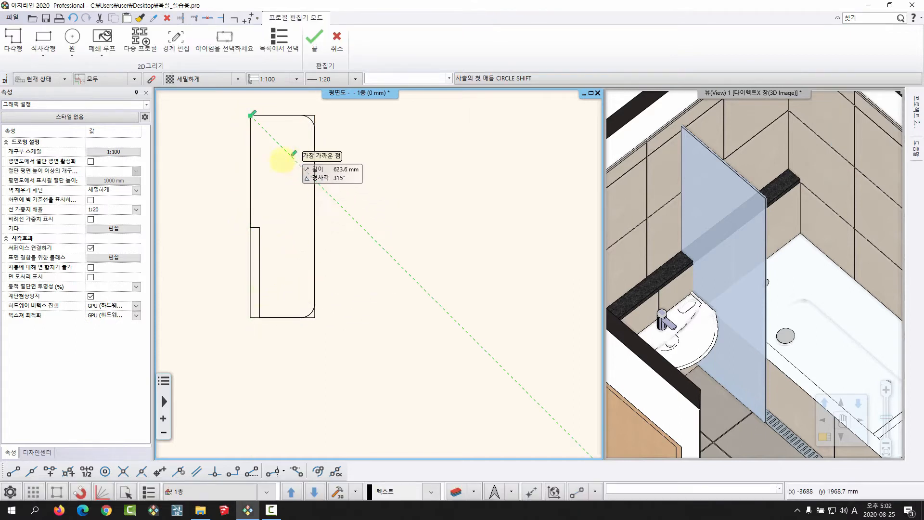
Define the glass profile as the closed loop around a point inside the rounded outline, and inspect the reshaped partition in 3D.
left_click(98, 56)
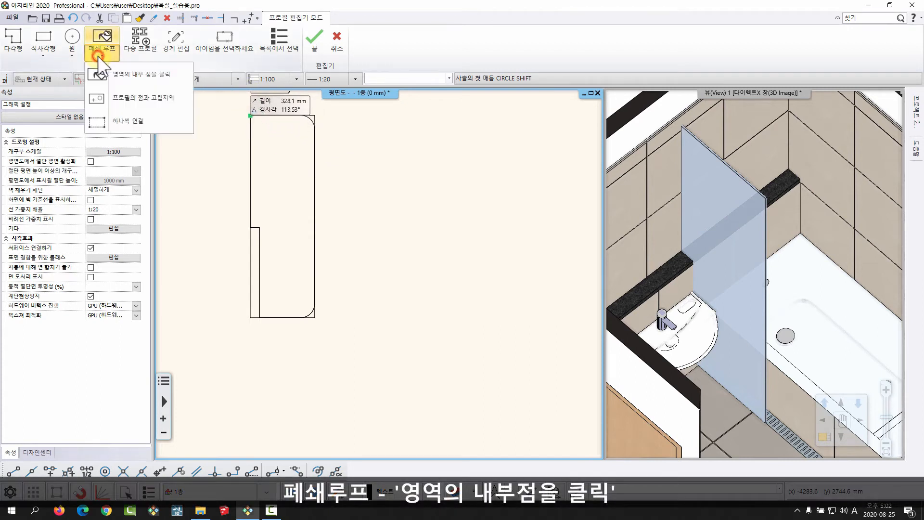
left_click(123, 74)
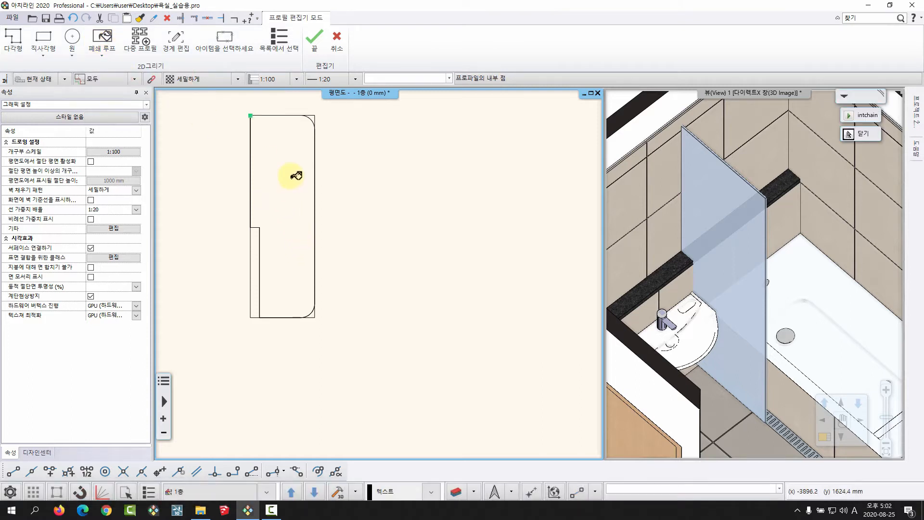
left_click(286, 186)
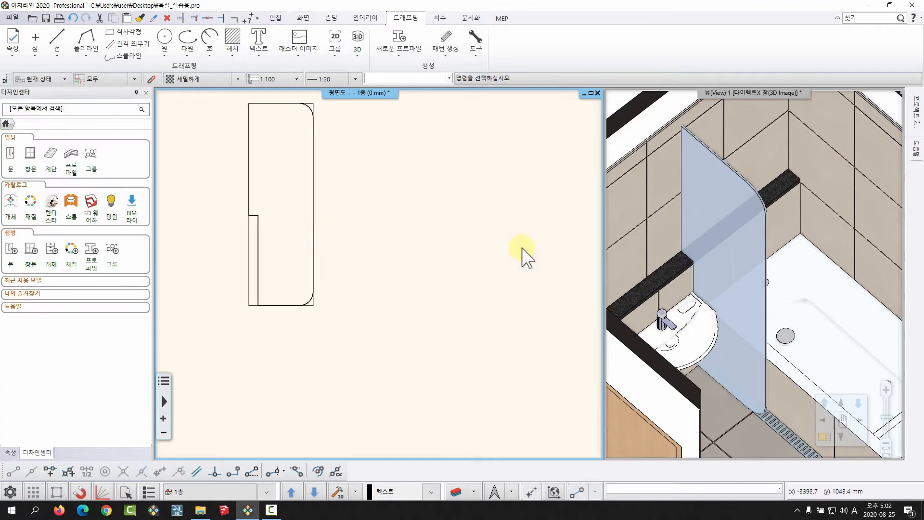
left_click_drag(795, 250, 743, 153)
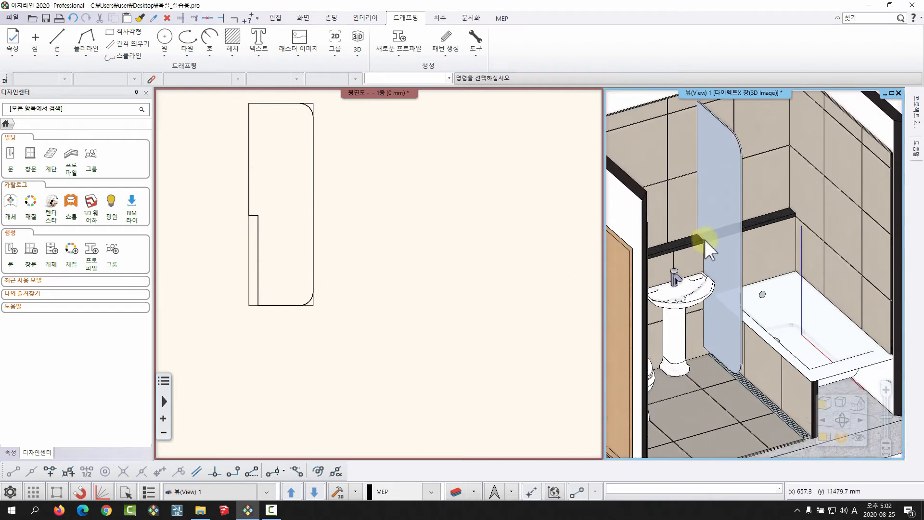
Delete the traced glass outline and its frame lines from the floor plan.
left_click_drag(705, 241, 709, 270)
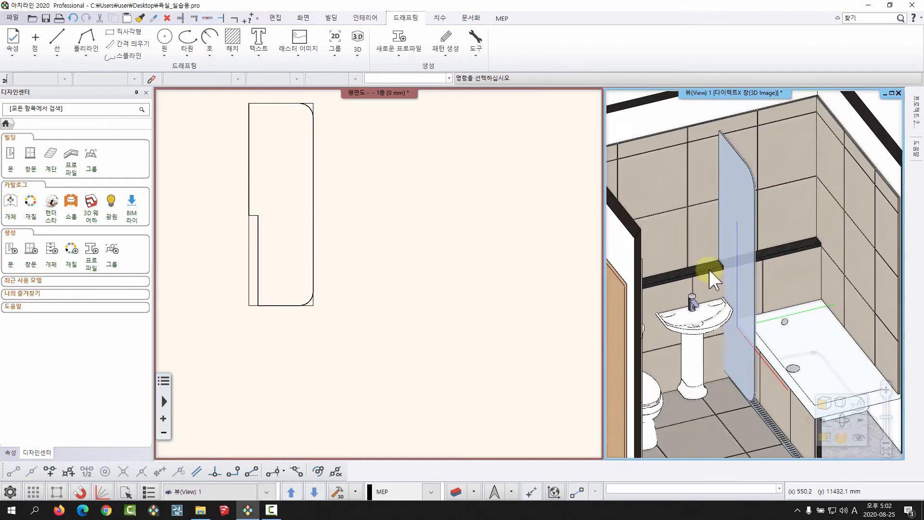
middle_click_drag(709, 270, 707, 281)
middle_click_drag(338, 259, 339, 293)
left_click(382, 380)
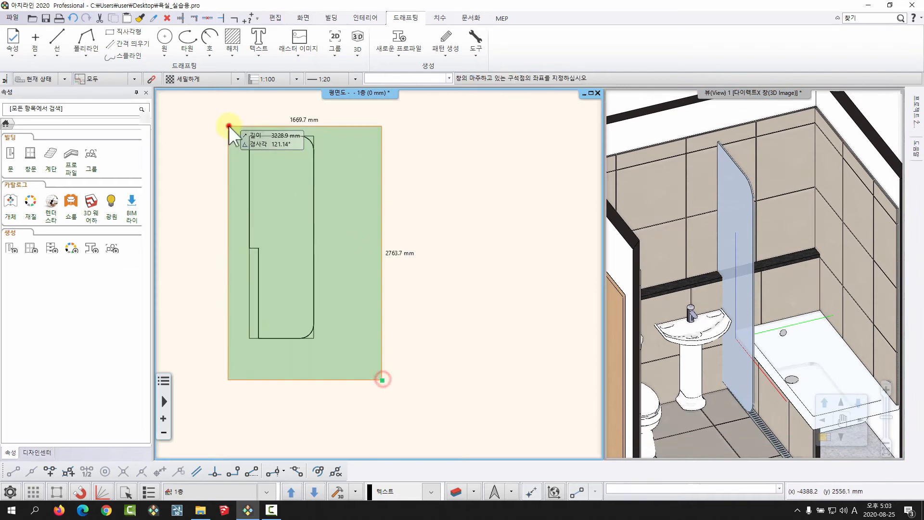
left_click(229, 126)
key("Delete")
Examine the glass partition between washbasin and bathtub in an enlarged 3D view of the bathroom.
middle_click_drag(554, 226, 340, 238)
scroll(437, 261, "up", 2)
middle_click_drag(780, 354, 718, 307)
left_click_drag(718, 307, 742, 306)
double_click(753, 93)
scroll(373, 289, "up", 4)
middle_click_drag(175, 276, 456, 273)
scroll(373, 288, "down", 3)
key("h")
left_click(422, 293)
left_click(441, 186)
right_click(441, 185)
scroll(532, 344, "up", 5)
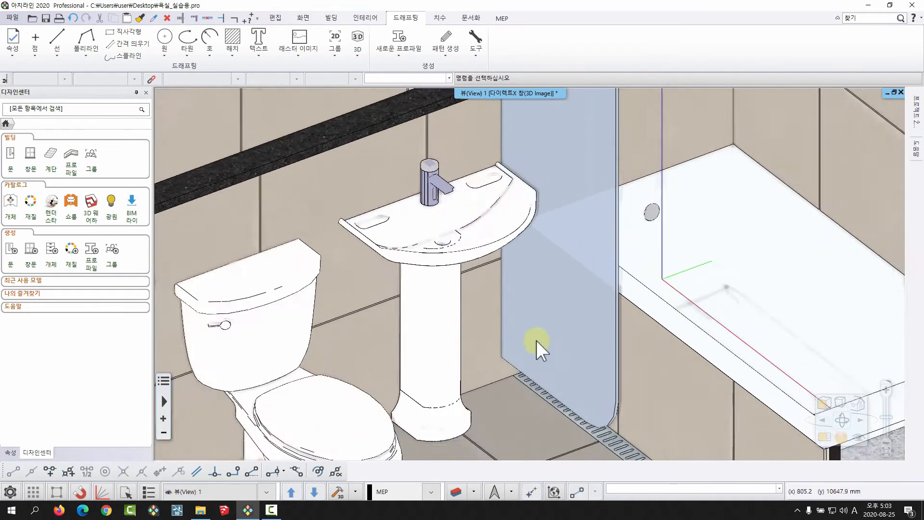
scroll(534, 350, "down", 2)
scroll(534, 350, "down", 2)
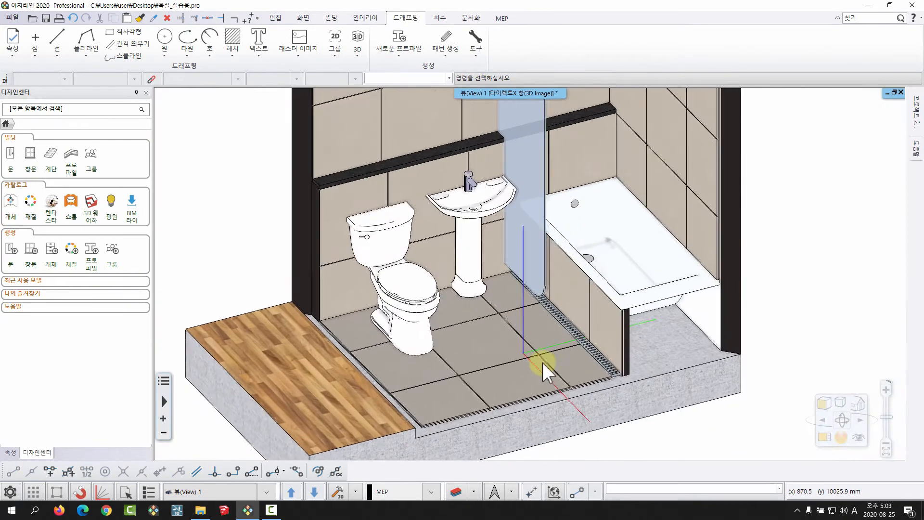
Choose the 유리파티션_받침대2 support from the 욕실_실습용 group of own objects, with the plan showing the glass partition.
double_click(536, 92)
middle_click_drag(822, 318, 762, 313)
scroll(407, 262, "up", 4)
middle_click_drag(407, 262, 357, 272)
scroll(360, 280, "up", 2)
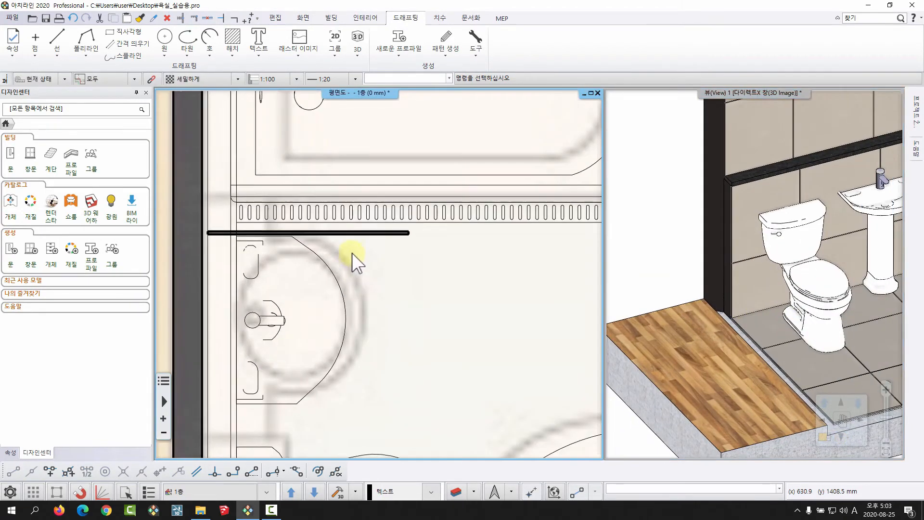
left_click(12, 202)
left_click(22, 156)
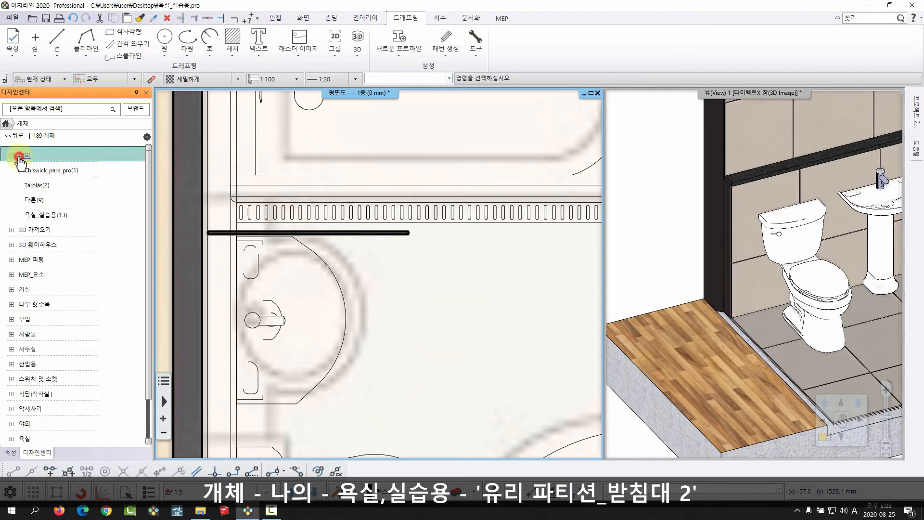
left_click(42, 216)
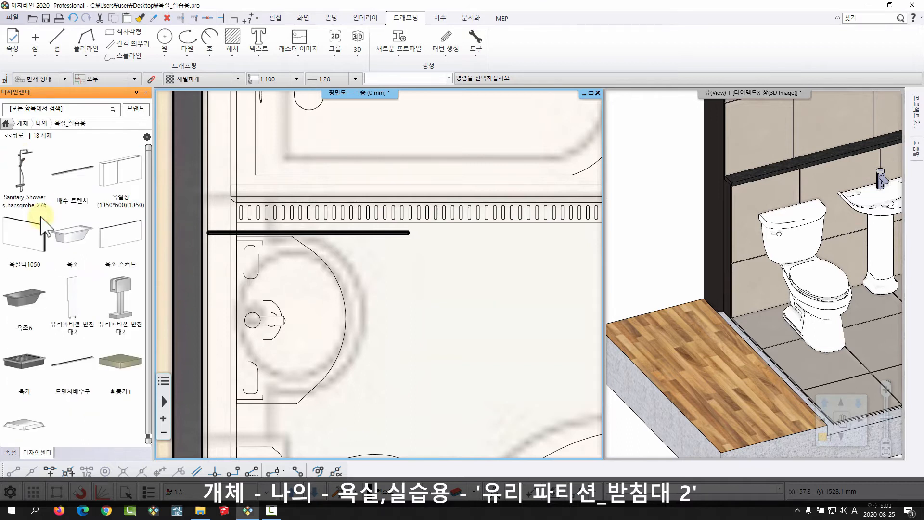
mouse_move(129, 335)
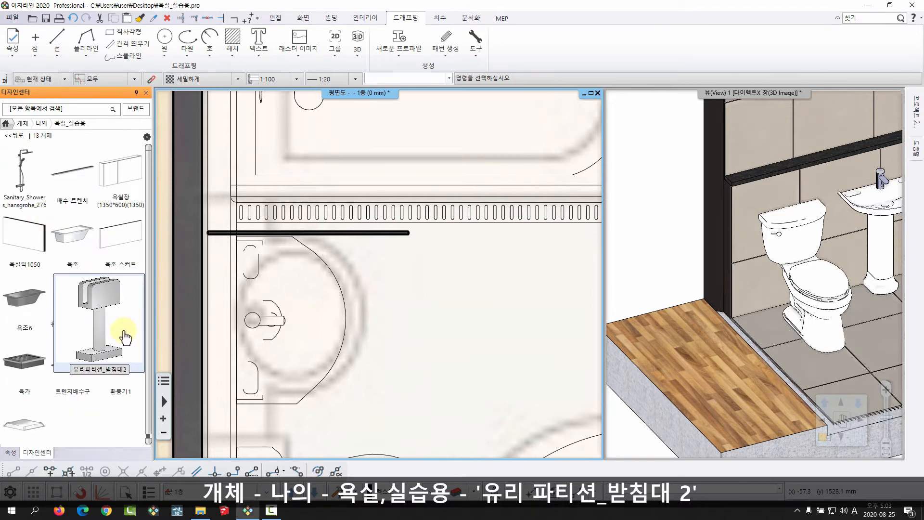
left_click(114, 314)
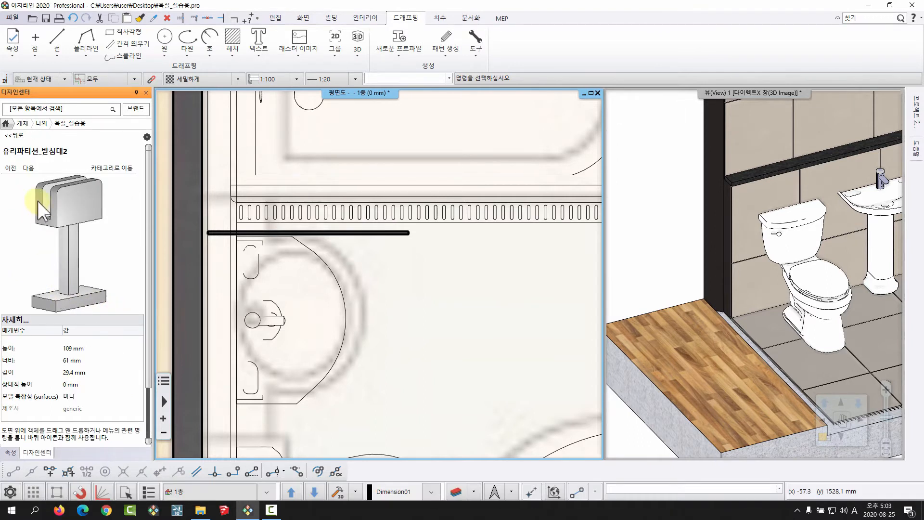
Place the glass support on the partition near its free end in plan, with a relative height of 20 mm.
left_click(70, 383)
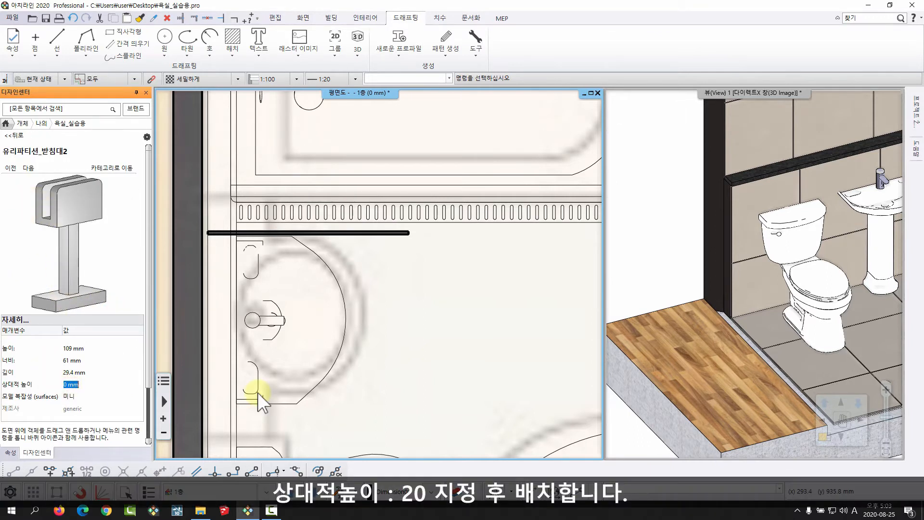
key("Return")
left_click_drag(44, 246, 299, 254)
scroll(380, 243, "up", 4)
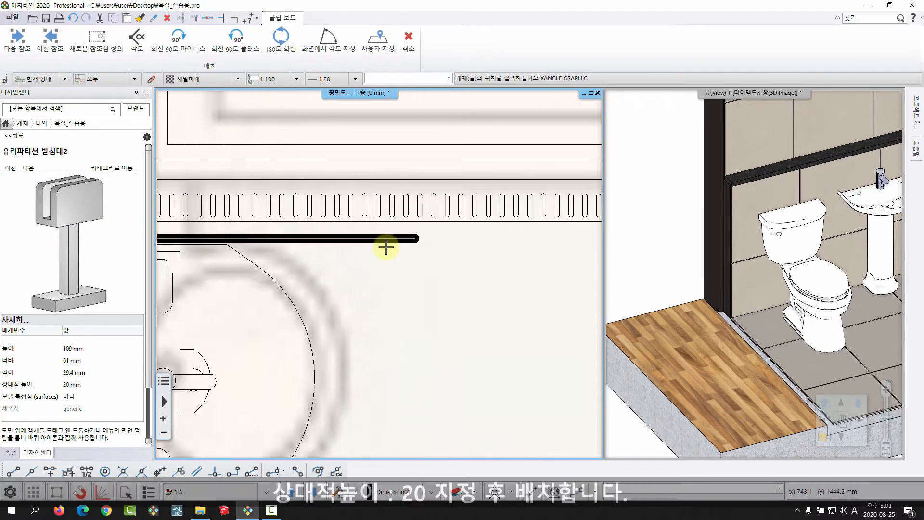
scroll(362, 225, "up", 3)
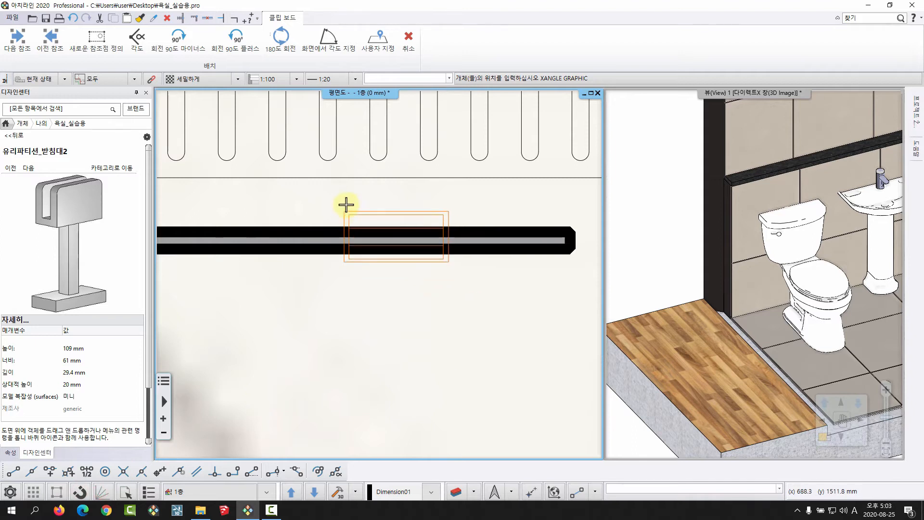
left_click(315, 214)
right_click(383, 308)
Move the support along the glass, away from the rounded free corner, and check its position in 3D.
middle_click_drag(886, 291, 706, 268)
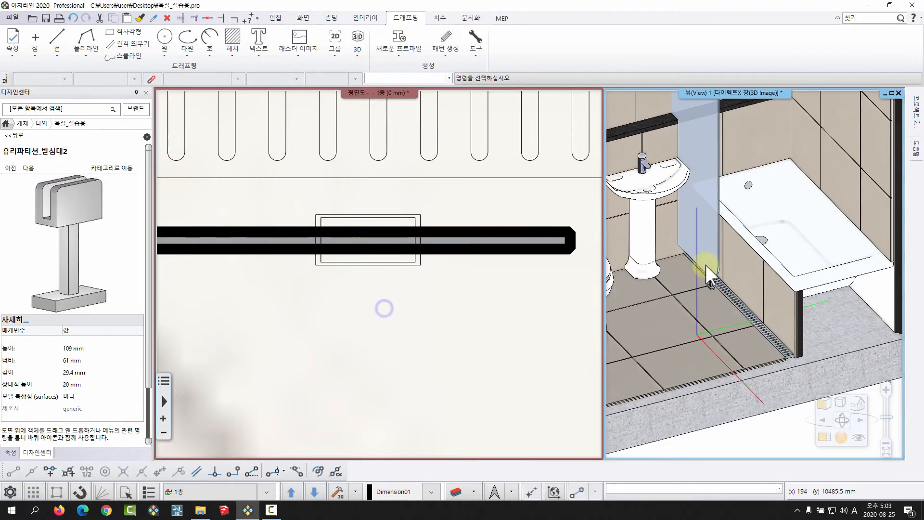
scroll(696, 257, "up", 3)
scroll(700, 264, "up", 5)
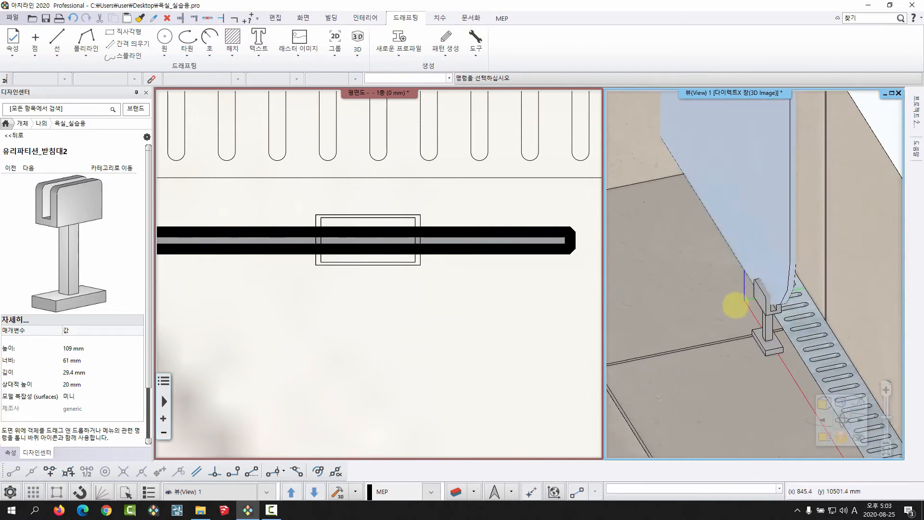
scroll(775, 303, "up", 2)
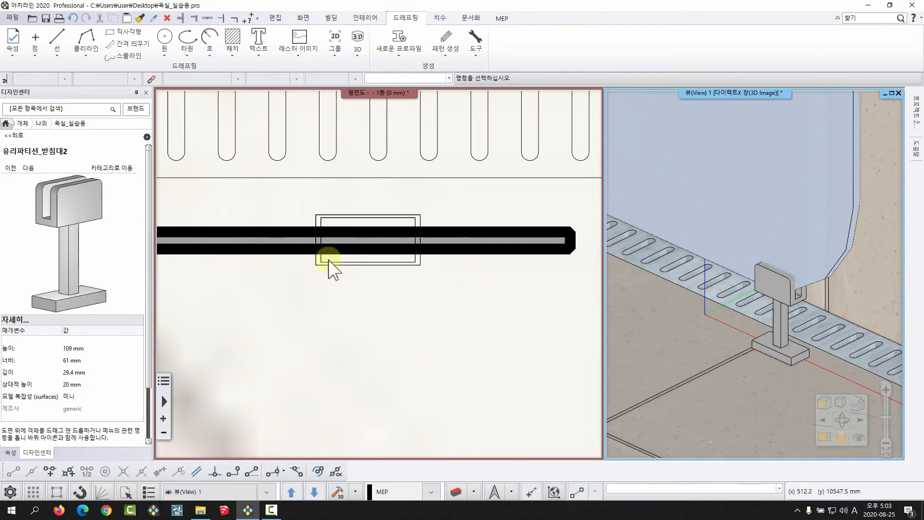
middle_click_drag(327, 259, 367, 280)
left_click(366, 279)
left_click(409, 262)
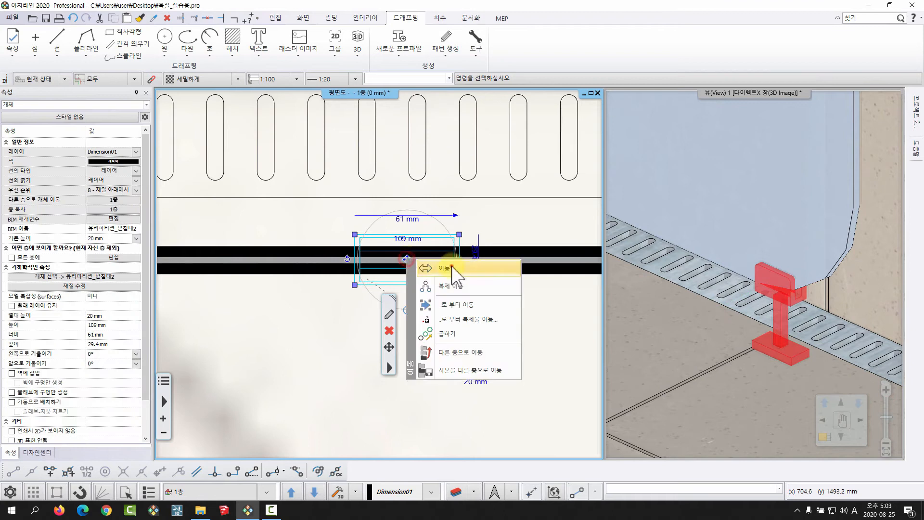
left_click(417, 264)
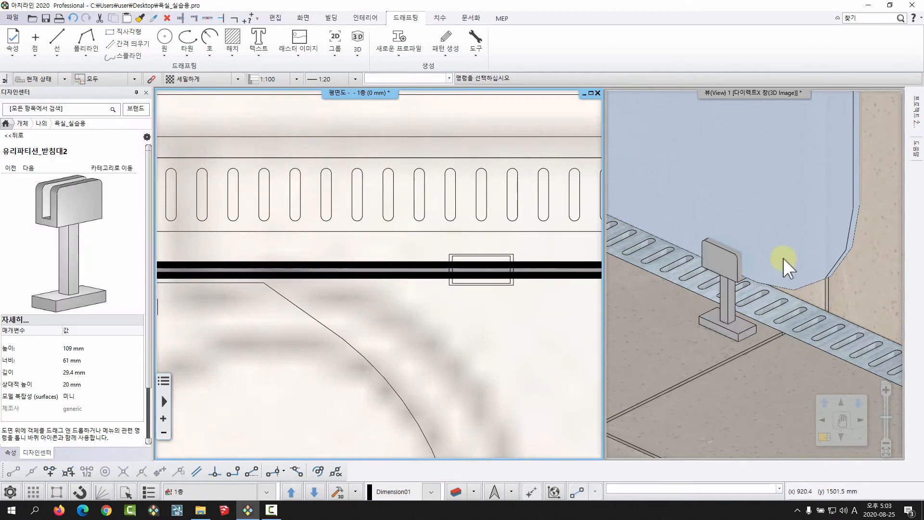
left_click(767, 279)
middle_click_drag(755, 276, 697, 271)
Turn on object snapping and move the support perpendicular to the glass, aligning its centre with the middle of the glass's free end.
left_click(356, 168)
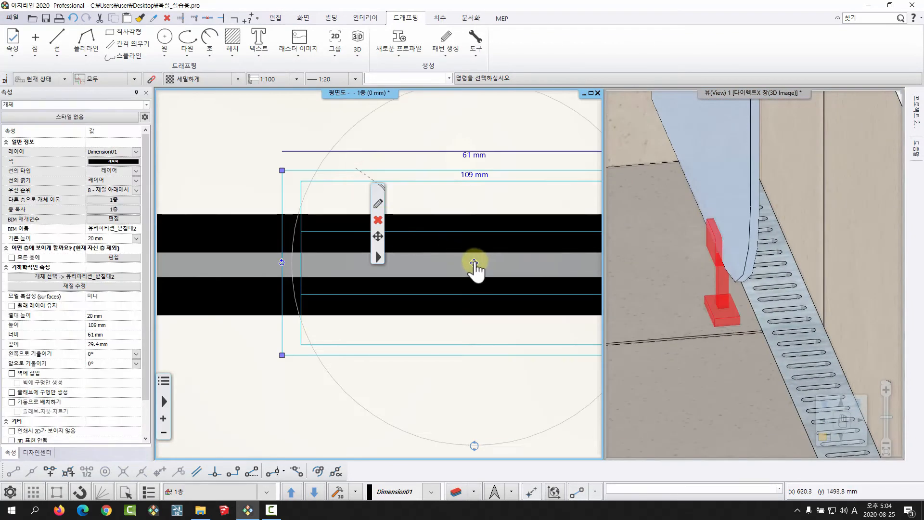
right_click(474, 262)
left_click(491, 263)
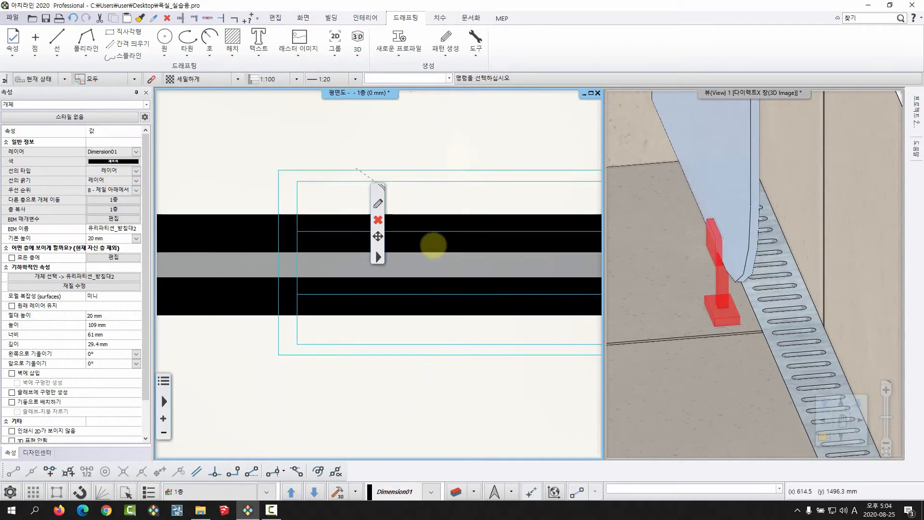
right_click(466, 263)
left_click(496, 268)
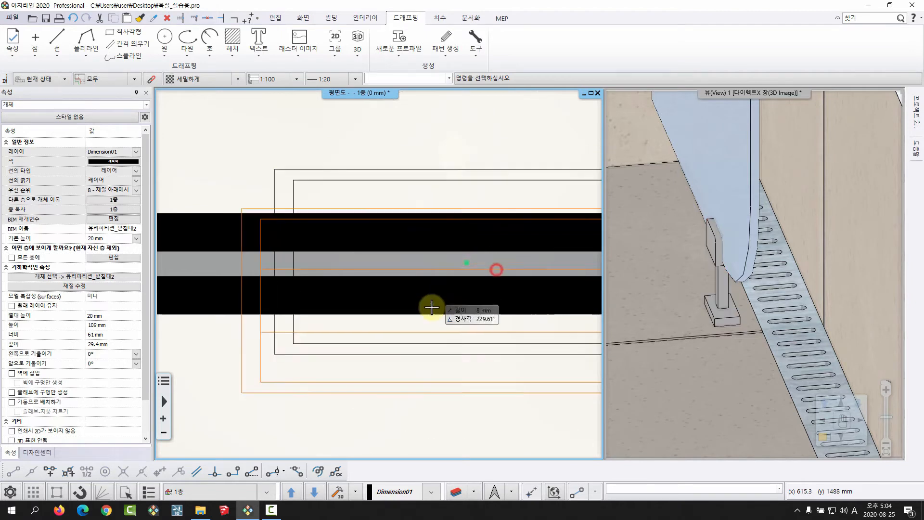
scroll(442, 313, "down", 6)
middle_click_drag(397, 351, 343, 382)
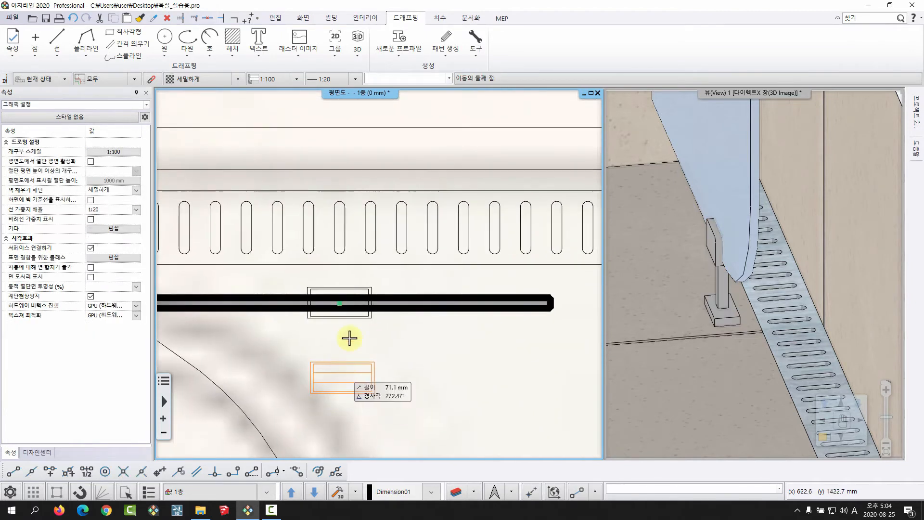
key("shift")
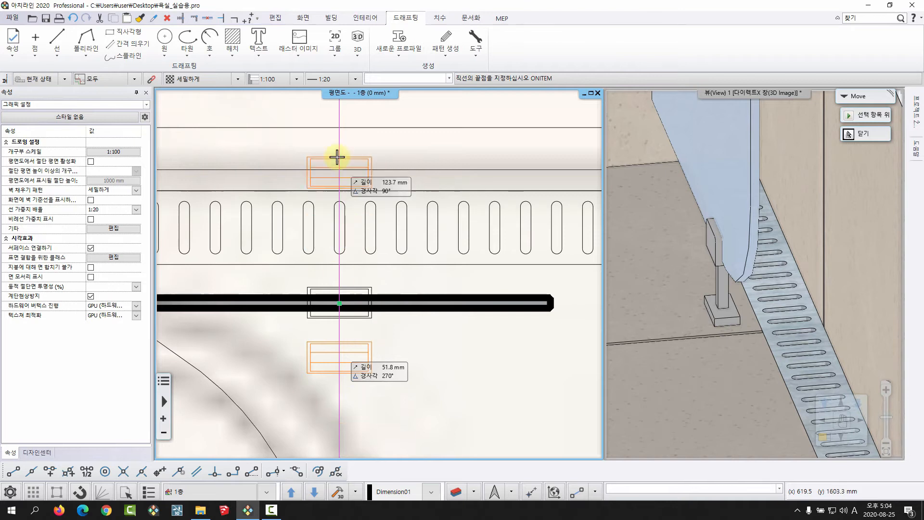
scroll(554, 308, "up", 6)
middle_click_drag(549, 310, 452, 308)
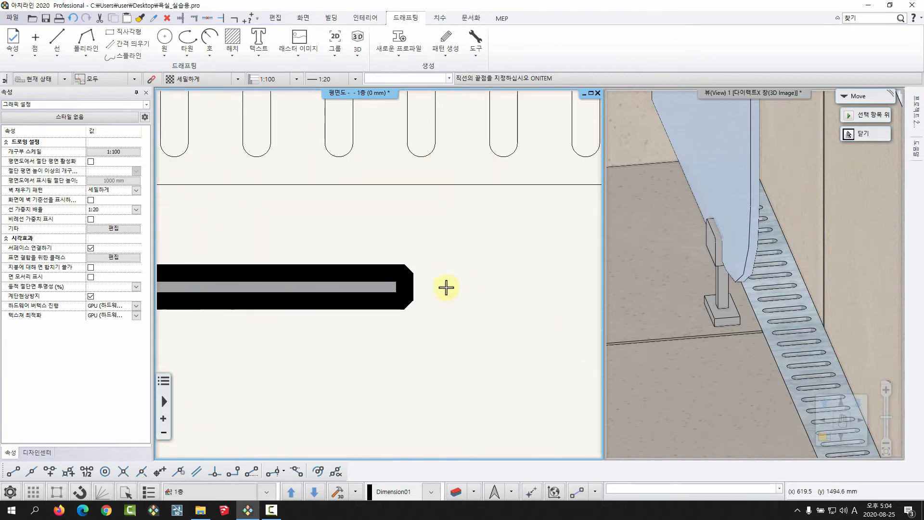
left_click(397, 288)
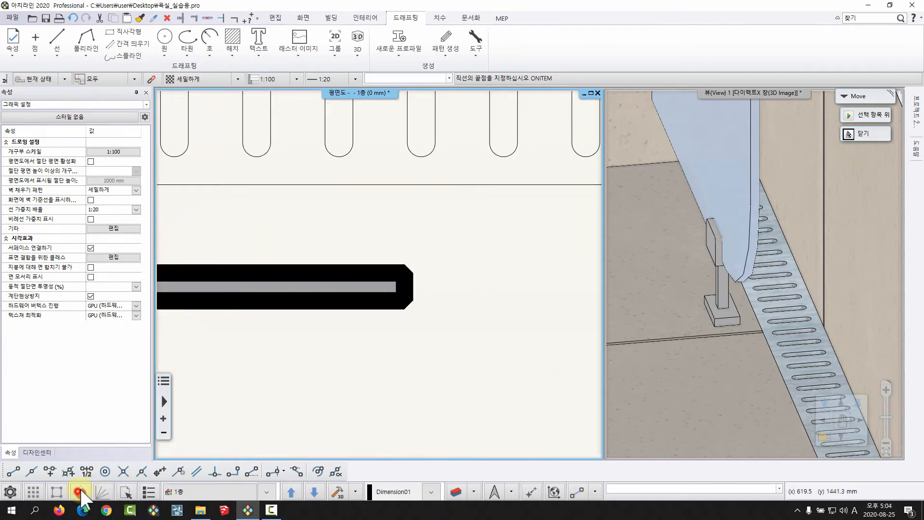
left_click(404, 287)
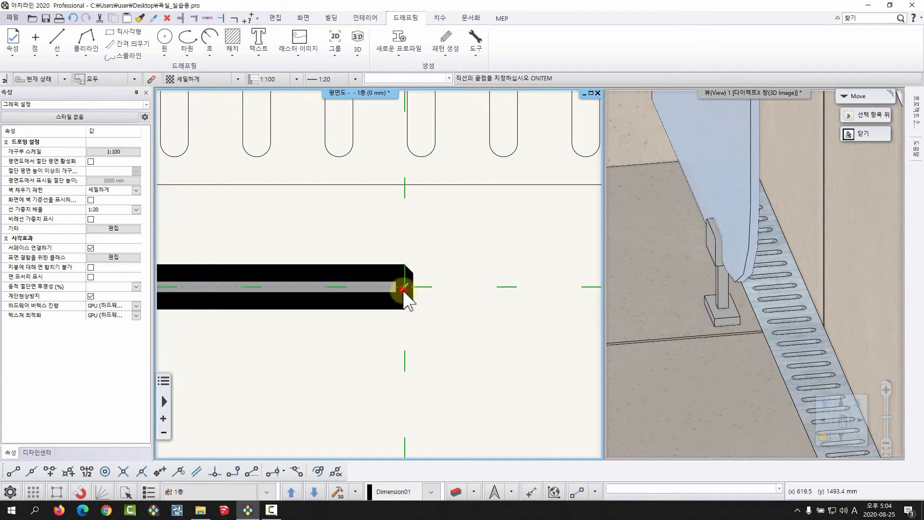
left_click(403, 290)
scroll(467, 315, "down", 5)
middle_click_drag(419, 332, 587, 357)
key("Escape")
Copy the support along the glass centreline toward the wall, leaving a gap of about 165 mm between the two supports.
scroll(512, 326, "up", 4)
middle_click_drag(589, 316, 488, 289)
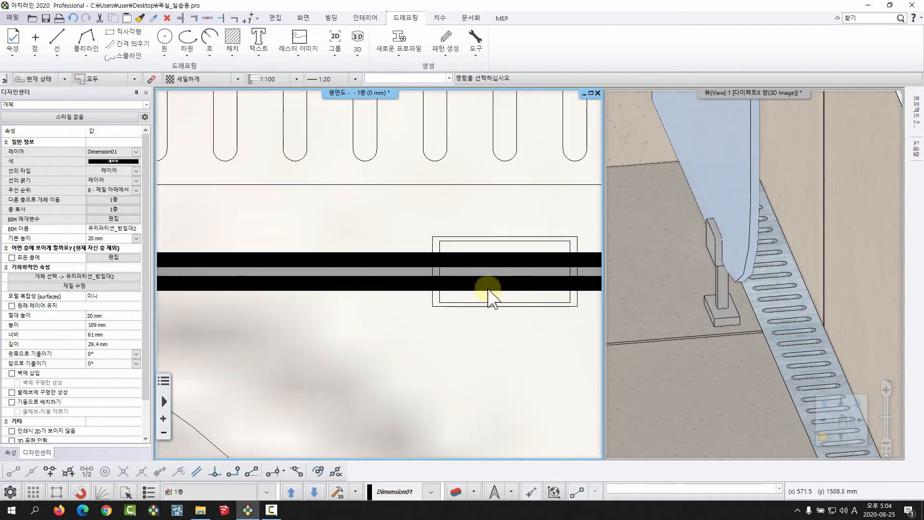
scroll(481, 283, "up", 1)
middle_click_drag(443, 321, 466, 320)
scroll(450, 341, "down", 3)
middle_click_drag(691, 259, 745, 271)
scroll(539, 313, "up", 1)
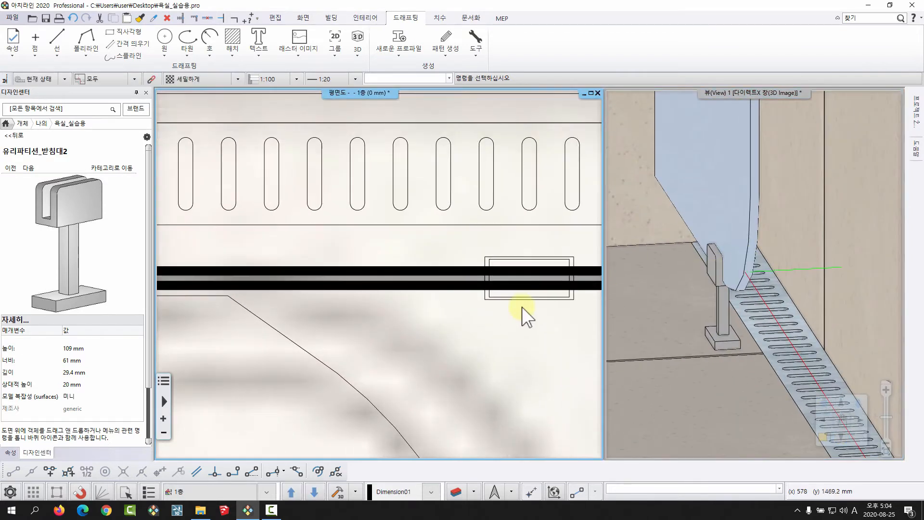
left_click(528, 279)
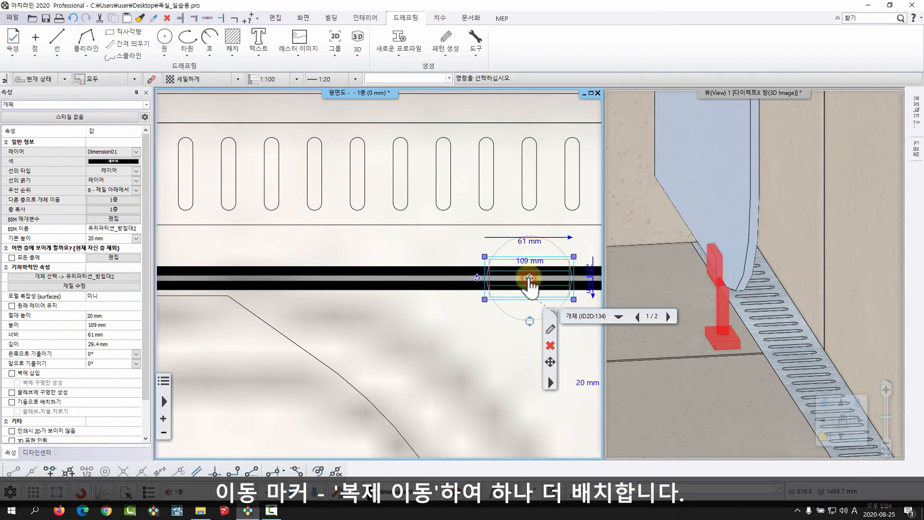
left_click(529, 279)
left_click(555, 304)
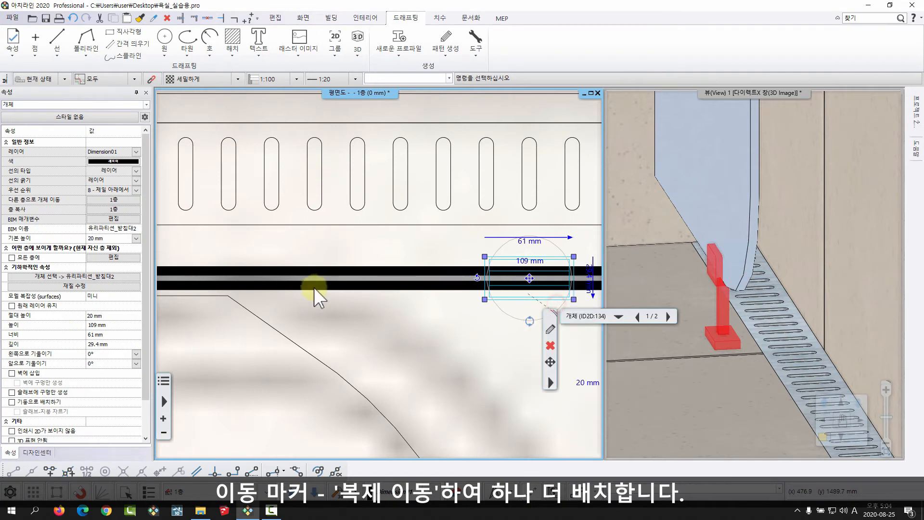
scroll(314, 287, "down", 2)
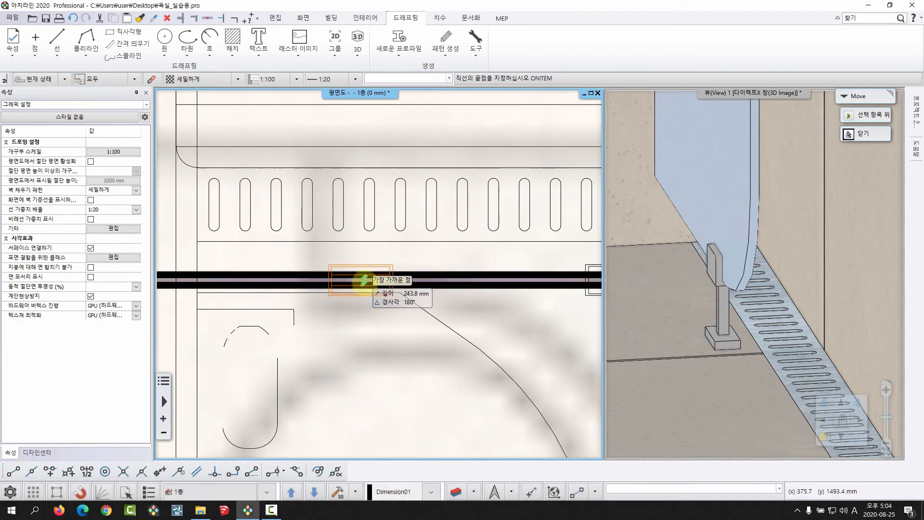
left_click(380, 284)
key("Escape")
Set the clear distance between the two glass supports to 170 mm, shifting the wall-side one, and clear the selection.
scroll(407, 315, "down", 3)
middle_click_drag(421, 280, 410, 235)
scroll(399, 288, "up", 2)
left_click(516, 295)
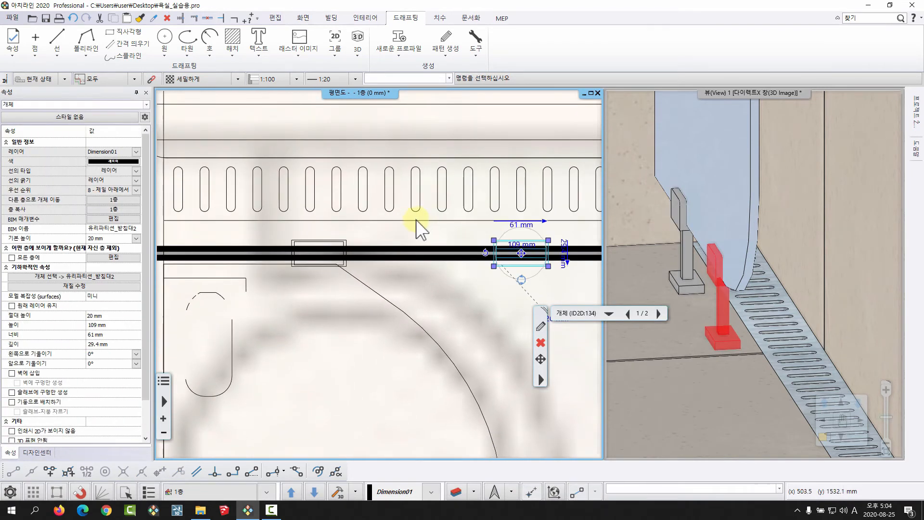
left_click(338, 242, "shift")
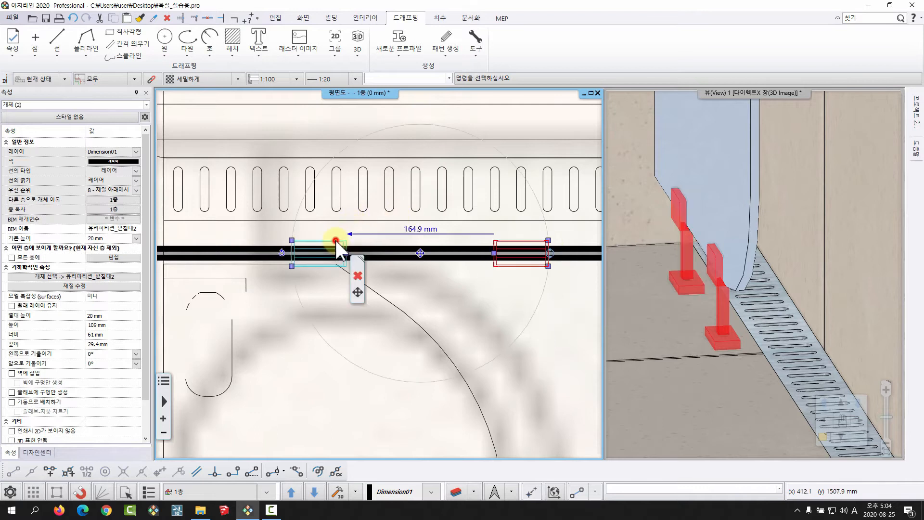
left_click(412, 228)
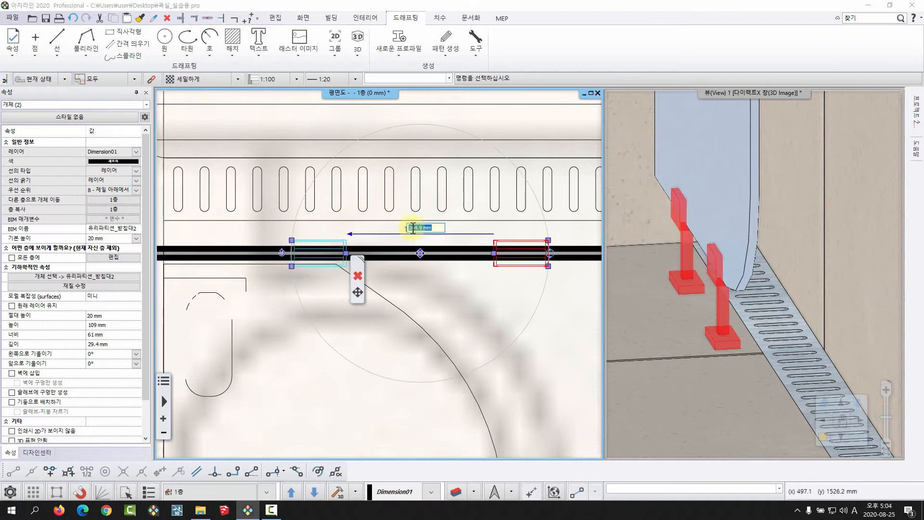
key("Return")
left_click(411, 231)
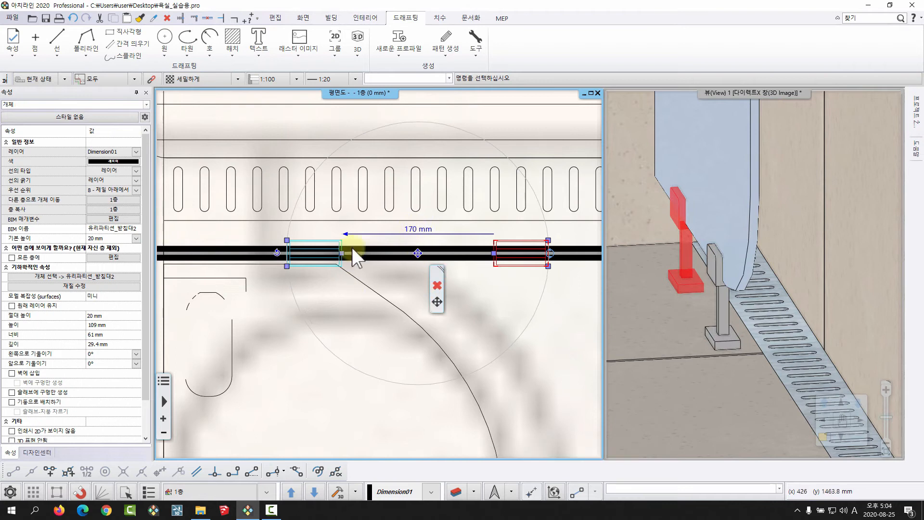
key("Escape")
scroll(427, 314, "down", 3)
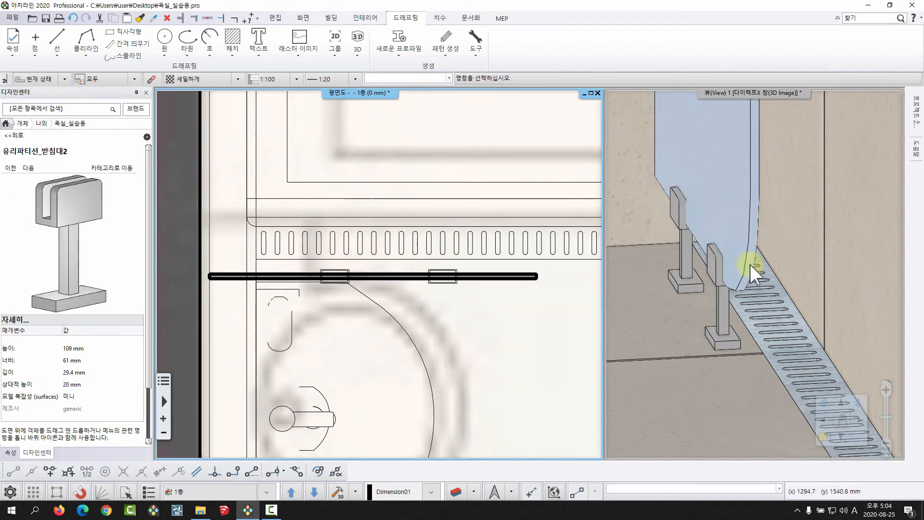
Inspect both supports under the glass partition in 3D and return the object library to its start page.
scroll(750, 264, "down", 6)
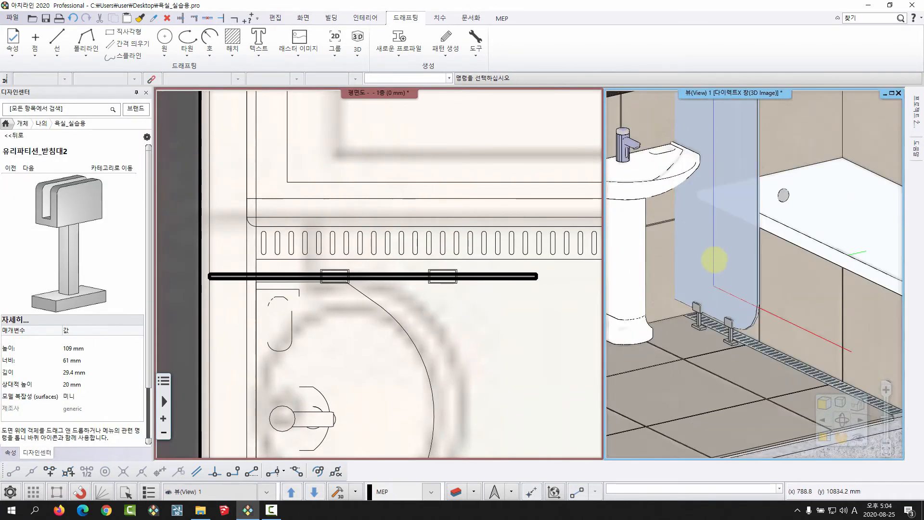
middle_click_drag(714, 260, 674, 169)
middle_click_drag(718, 334, 716, 377)
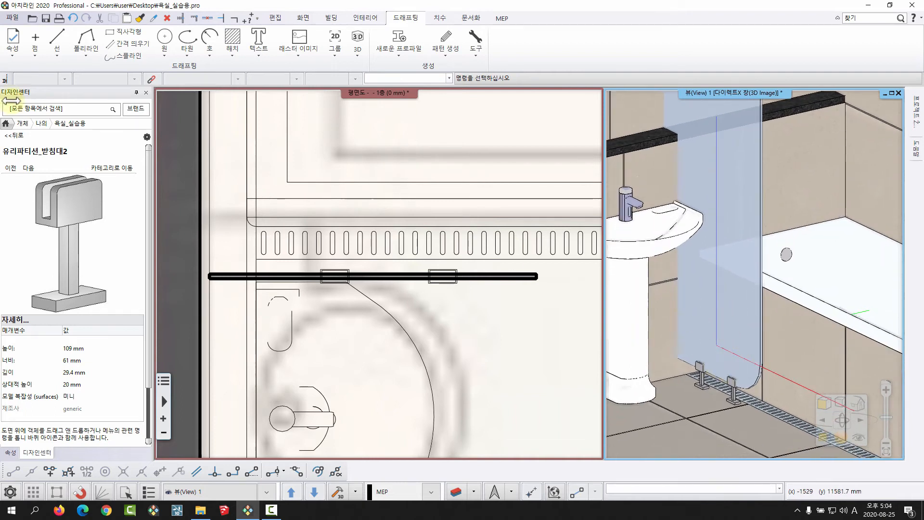
left_click(6, 124)
middle_click_drag(685, 303, 753, 338)
left_click(519, 284)
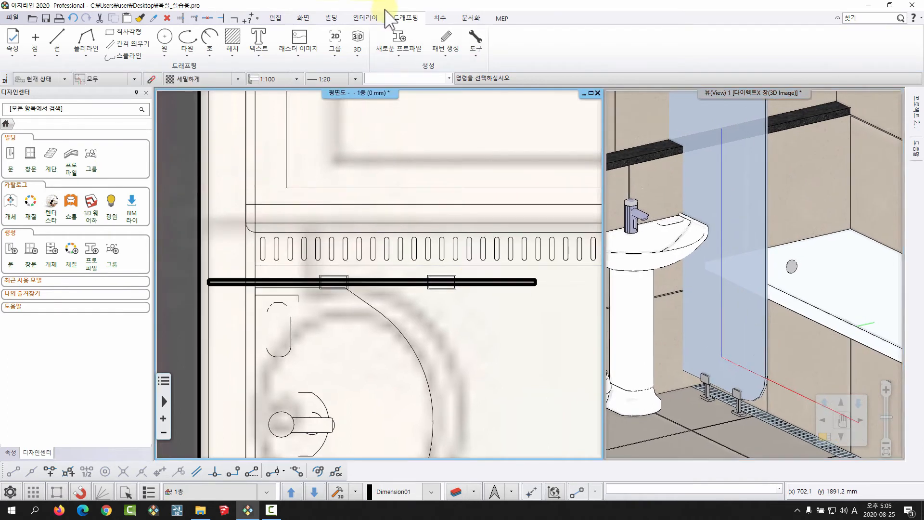
Start defining a custom object in the 3D view and choose the glass partition and both floor supports as its parts.
left_click(366, 18)
left_click(104, 52)
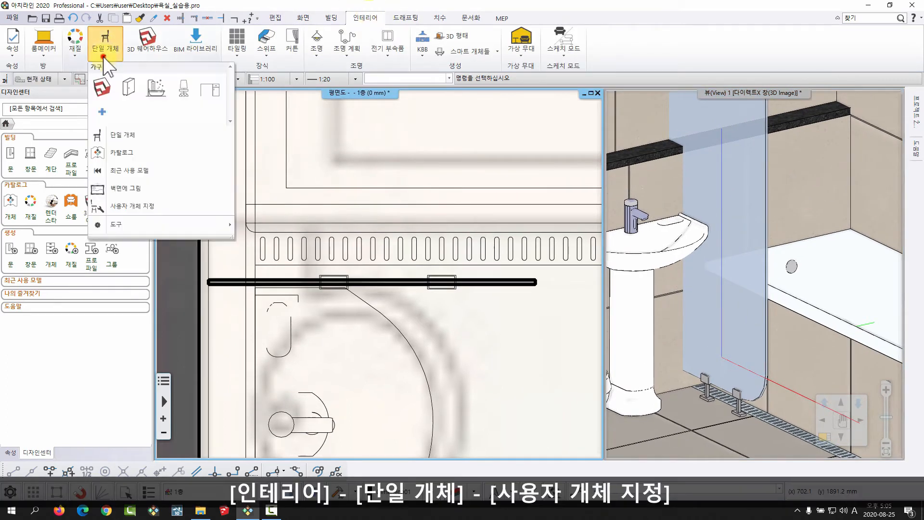
left_click(141, 206)
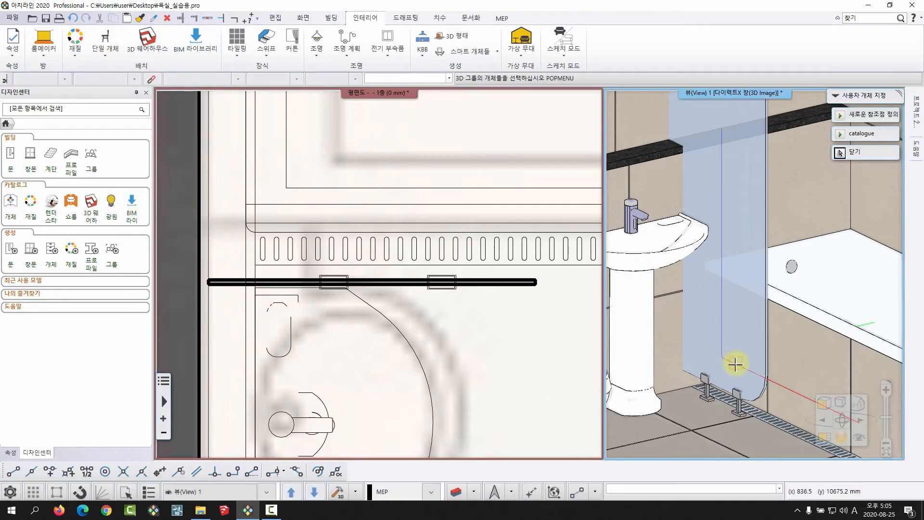
scroll(747, 370, "up", 3)
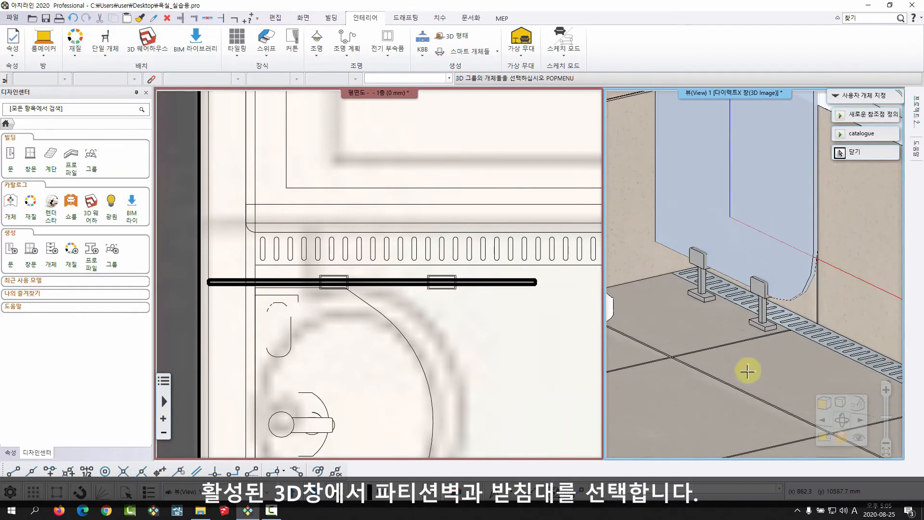
left_click(760, 287)
scroll(746, 190, "down", 2)
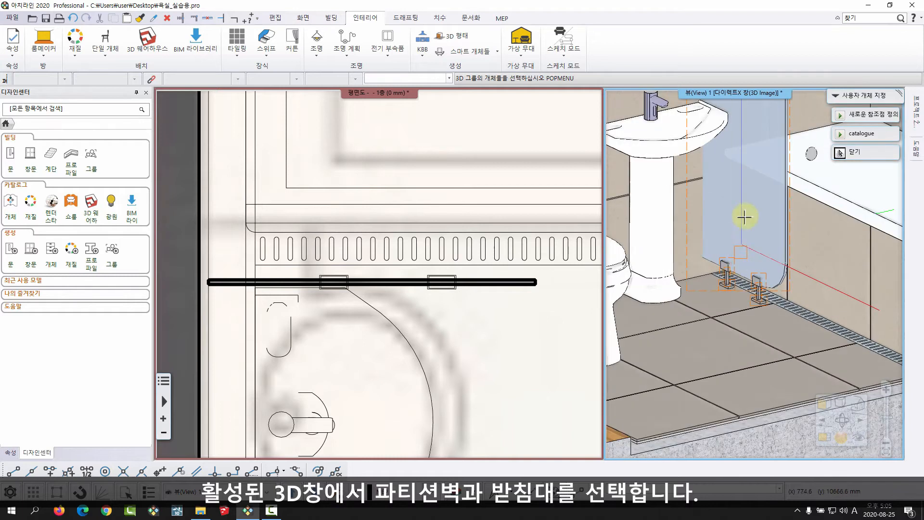
scroll(761, 276, "down", 1)
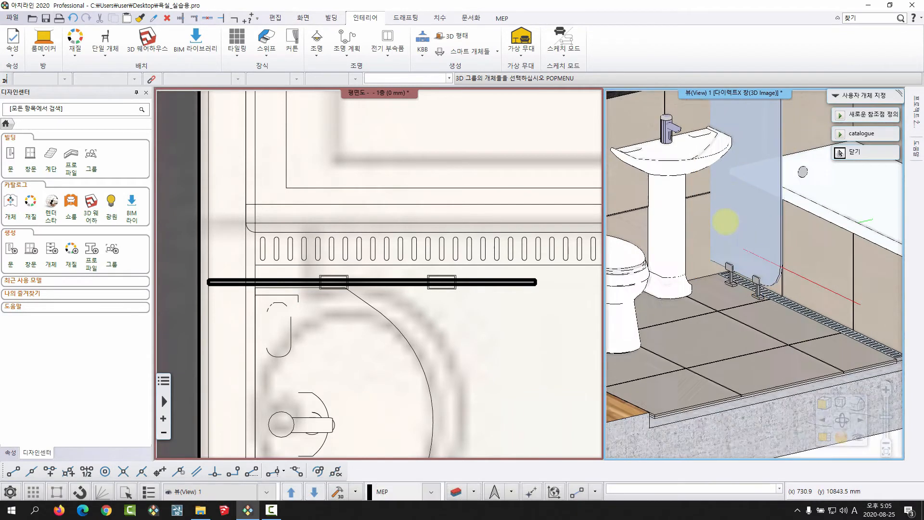
middle_click_drag(726, 221, 697, 299)
right_click(700, 295)
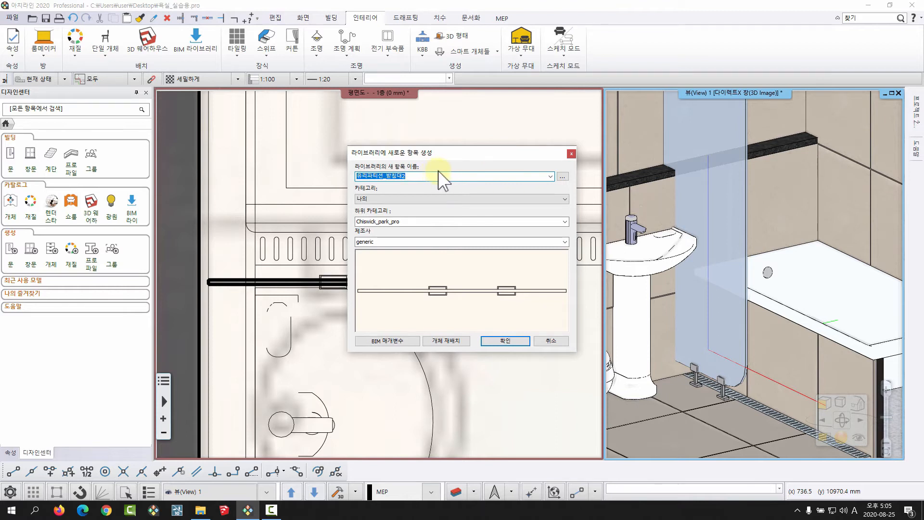
Save the custom object to the library as 샤워파티션 in the 욕실_실습용 subcategory under 나의.
type("샤워부")
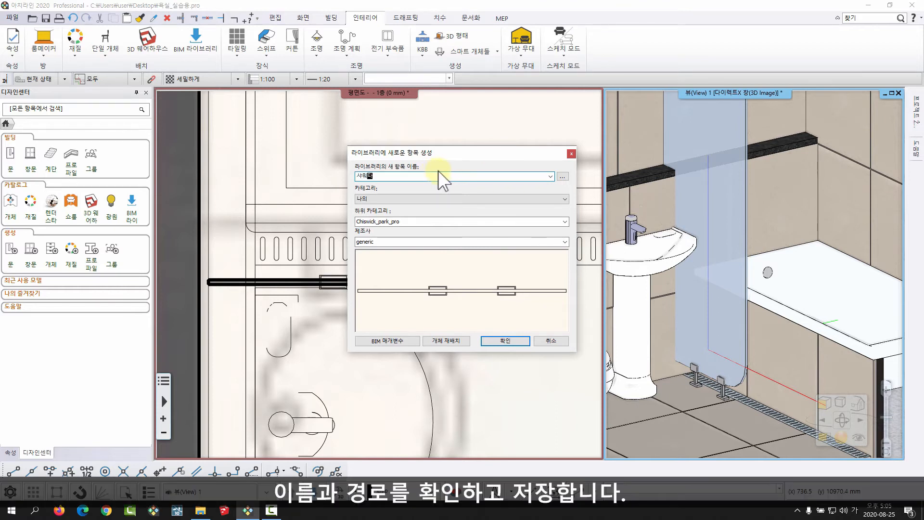
type("티션")
left_click(566, 222)
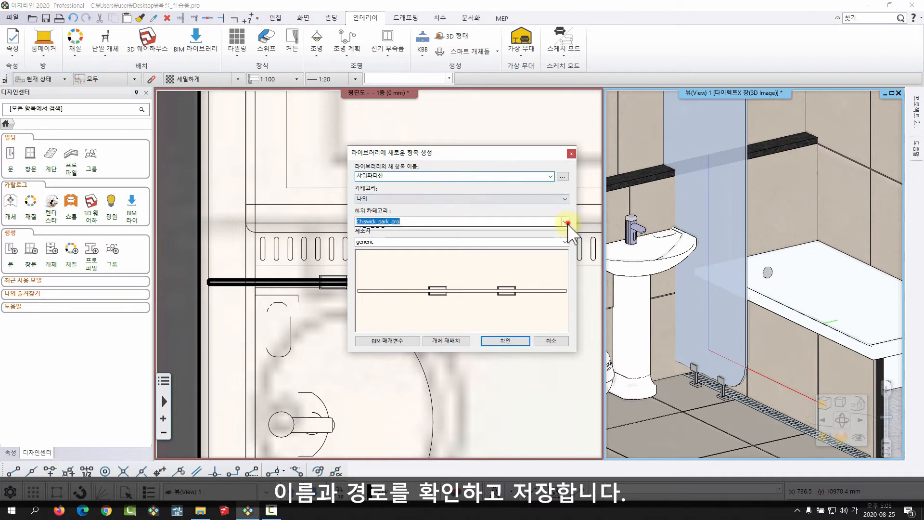
left_click(397, 254)
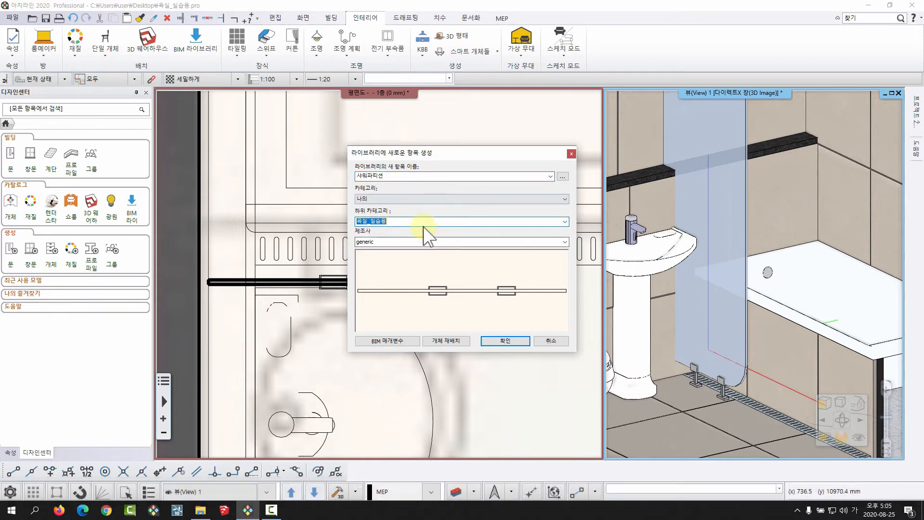
left_click(501, 340)
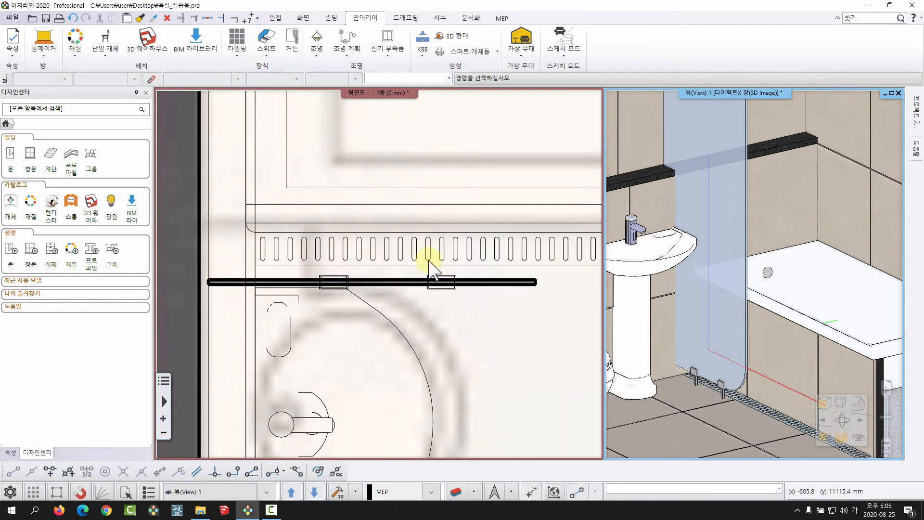
Delete the original glass partition between the washbasin and the bathtub from the floor plan.
middle_click_drag(436, 276, 443, 291)
middle_click_drag(694, 372, 706, 370)
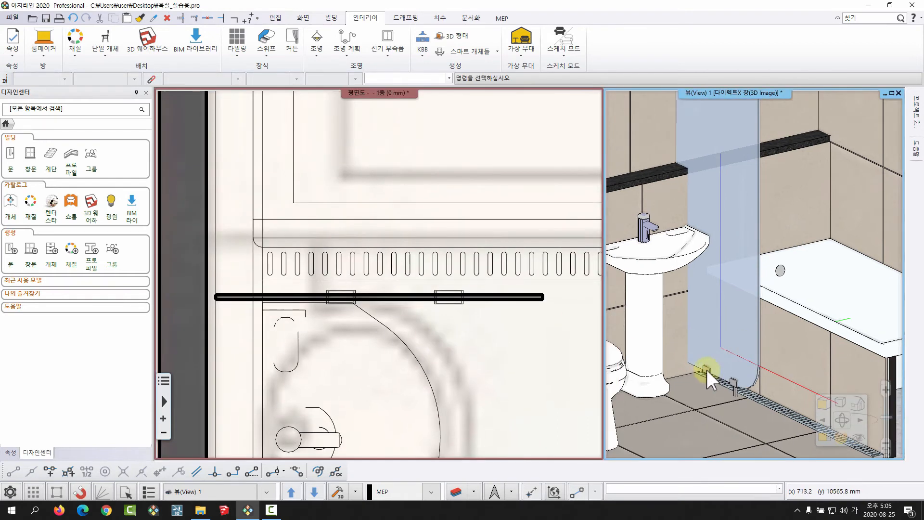
middle_click_drag(432, 295, 434, 304)
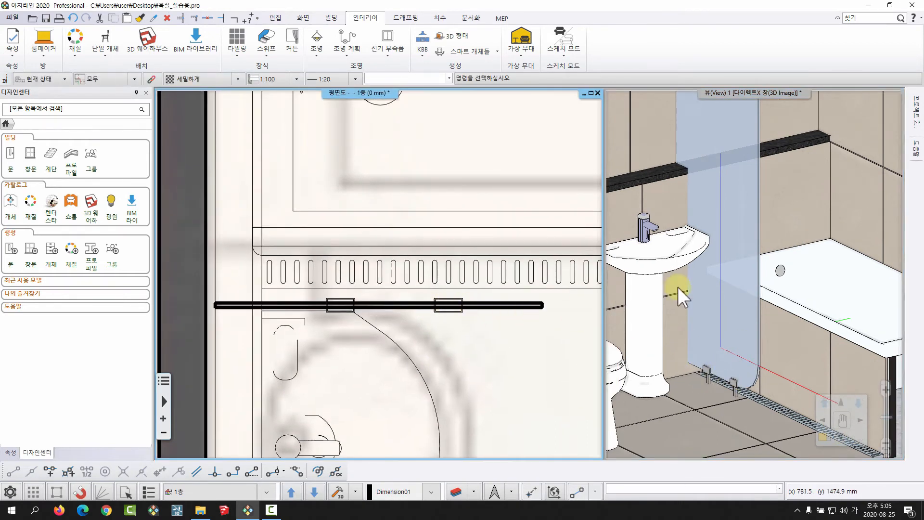
middle_click_drag(668, 272, 673, 276)
middle_click_drag(827, 297, 837, 324)
scroll(785, 285, "down", 3)
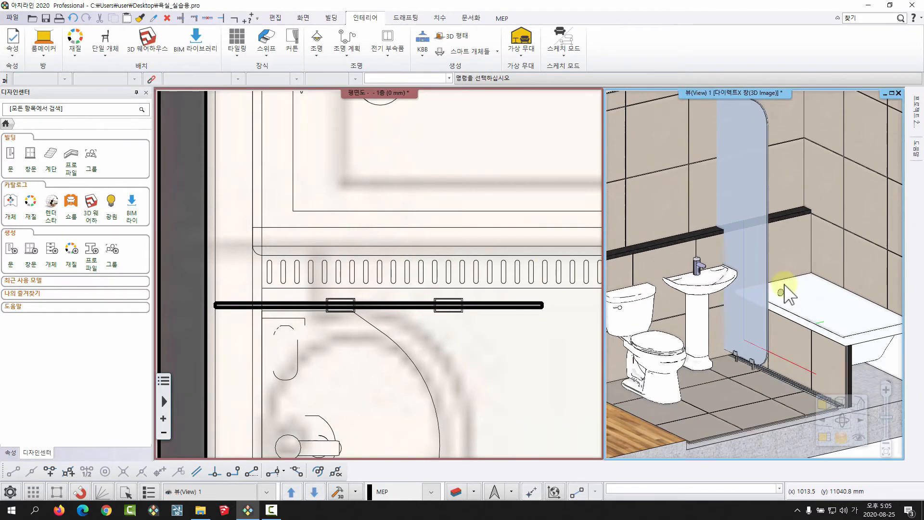
left_click(489, 312)
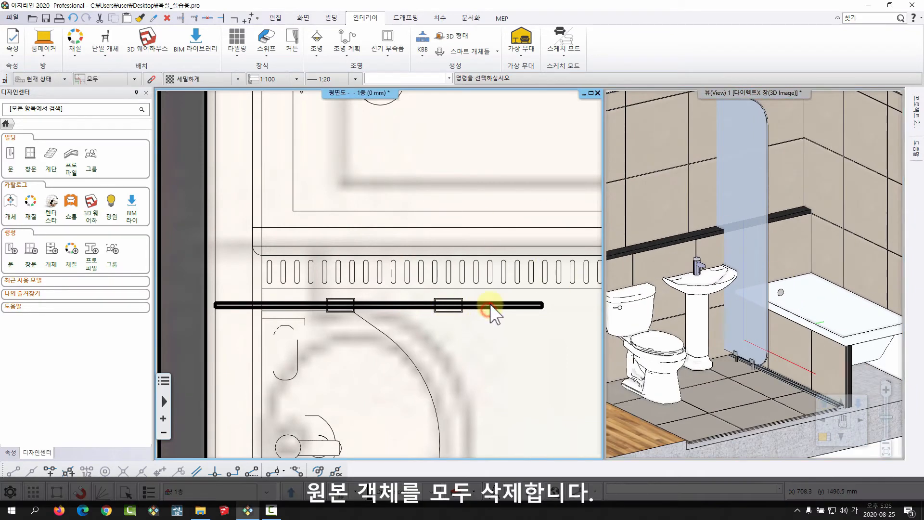
left_click(490, 305)
left_click(497, 312)
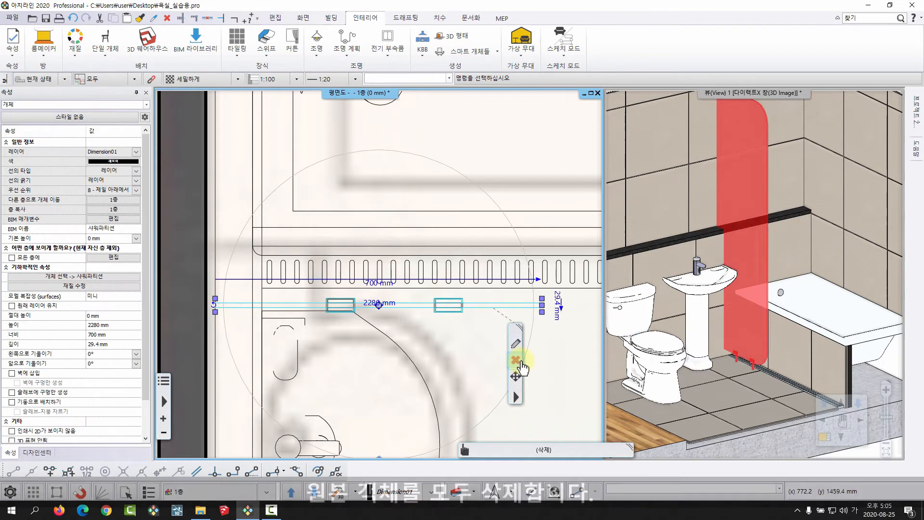
left_click(515, 360)
Delete the two leftover floor supports beside the washbasin from the floor plan.
left_click(448, 305)
left_click(475, 367)
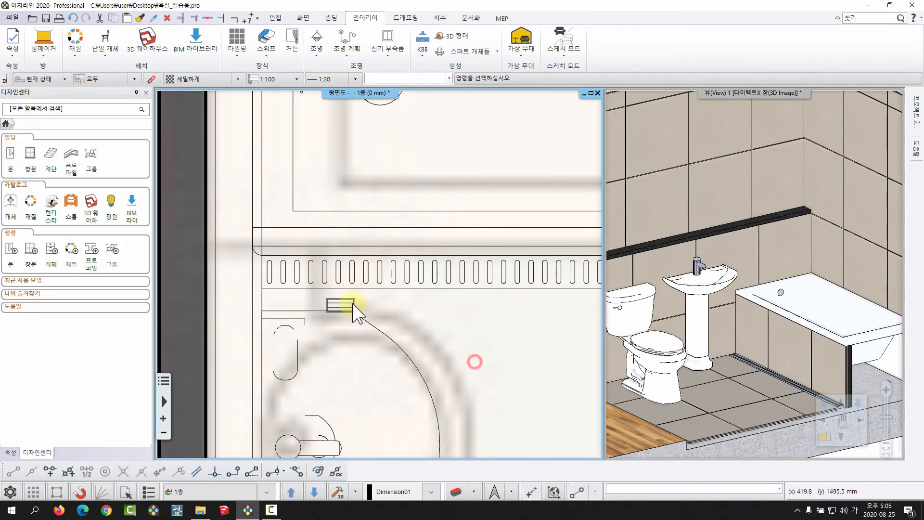
left_click(351, 304)
left_click(371, 355)
middle_click_drag(464, 348, 442, 357)
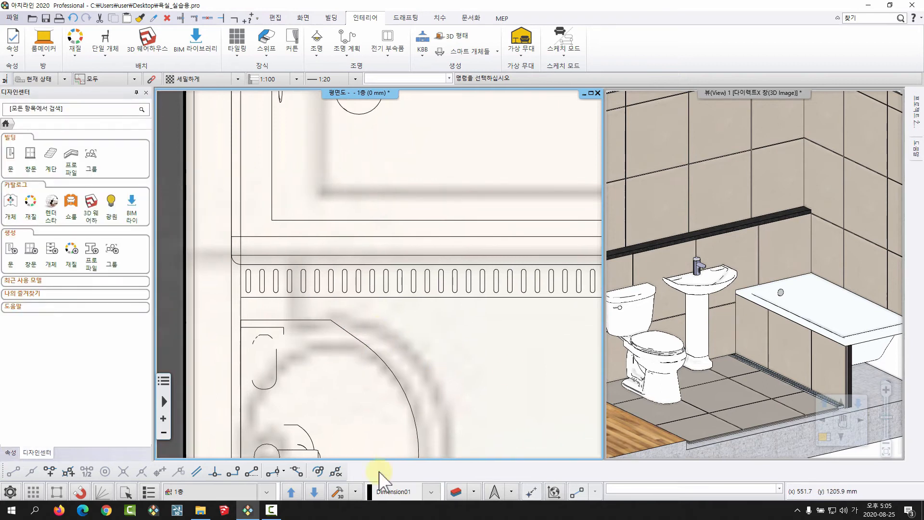
Rebuild the 3D model and hide the tiled walls that block the view into the bathroom.
left_click(341, 490)
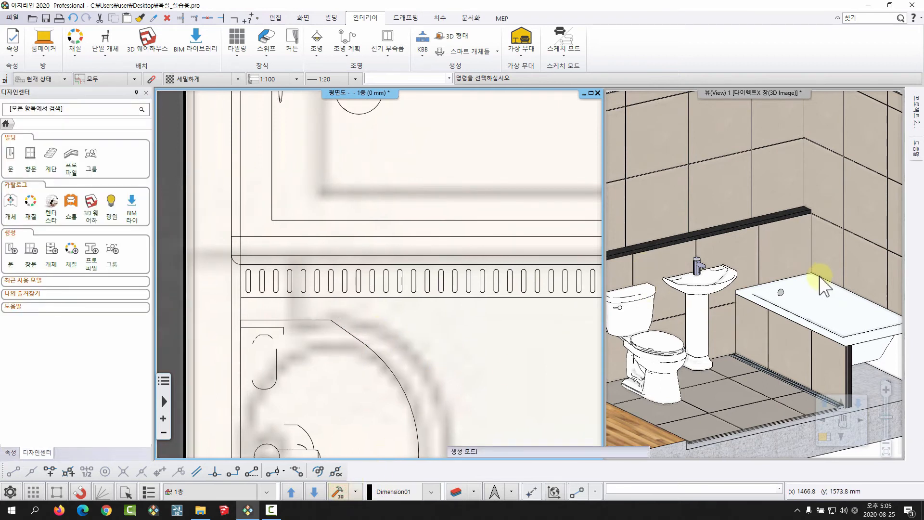
middle_click_drag(789, 253, 755, 303)
right_click(705, 304)
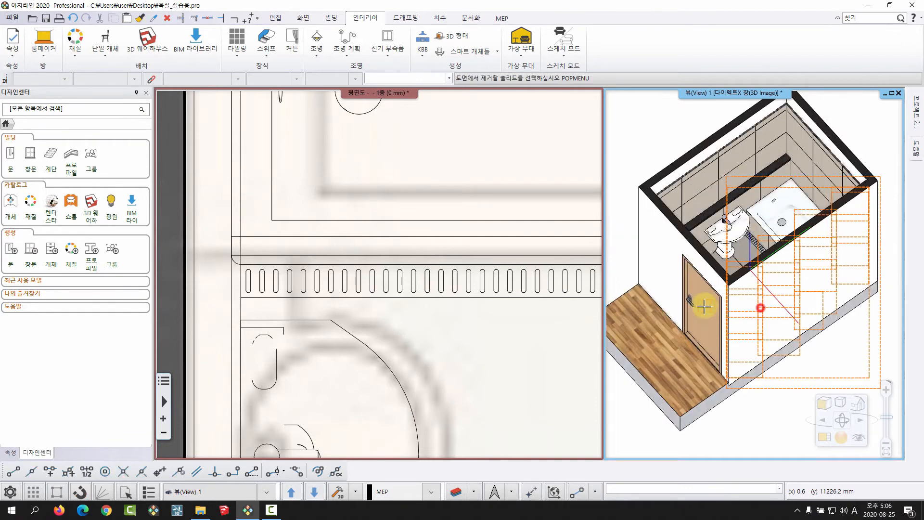
right_click(680, 267)
middle_click_drag(740, 168, 737, 209)
scroll(737, 209, "up", 2)
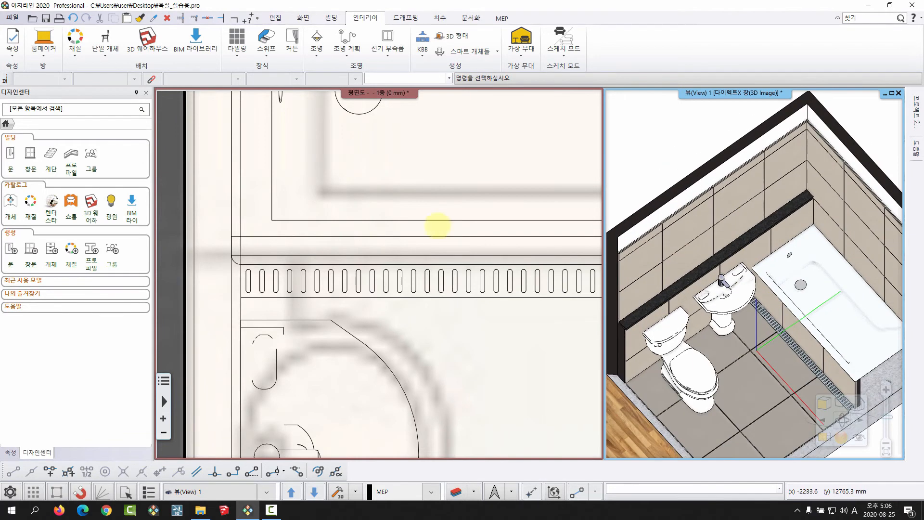
Place 샤워파티션 from the 나의 > 욕실_실습용 object library against the washbasin-side wall, between the washbasin and the trench drain.
scroll(425, 253, "down", 3)
scroll(425, 252, "down", 3)
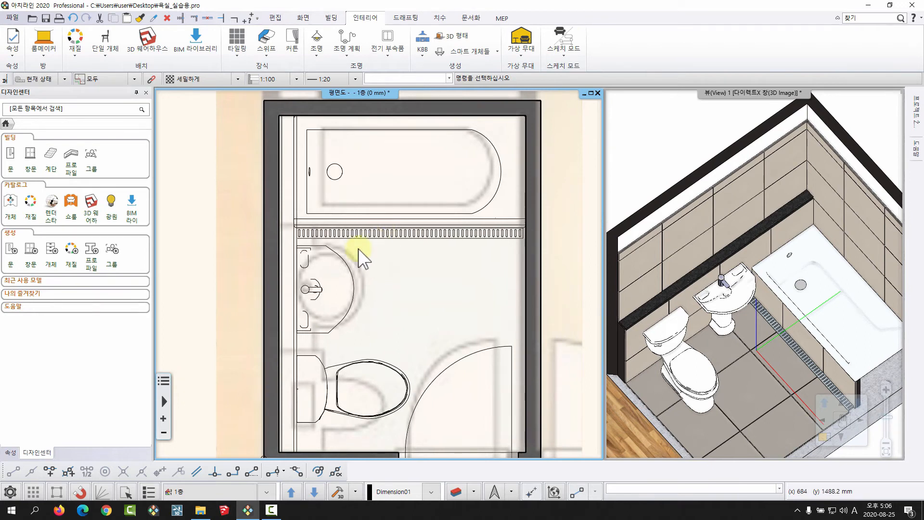
left_click(10, 200)
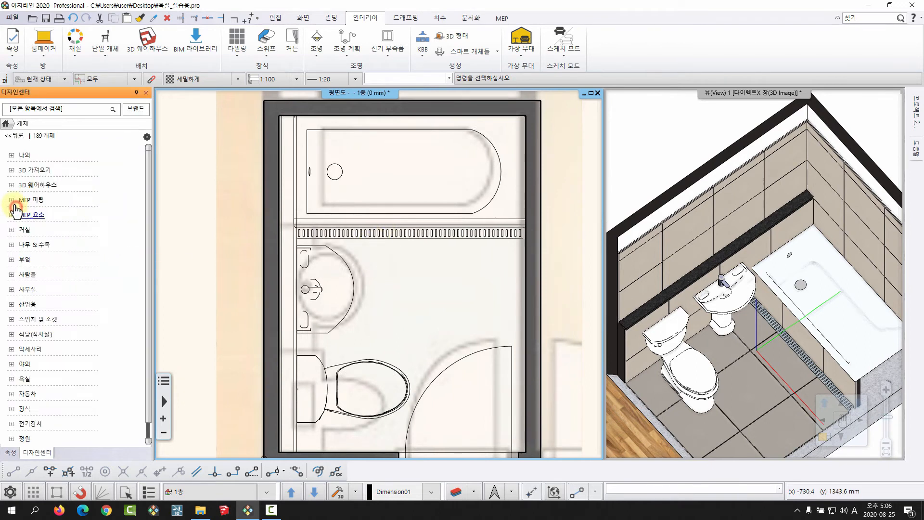
left_click(19, 154)
left_click(41, 214)
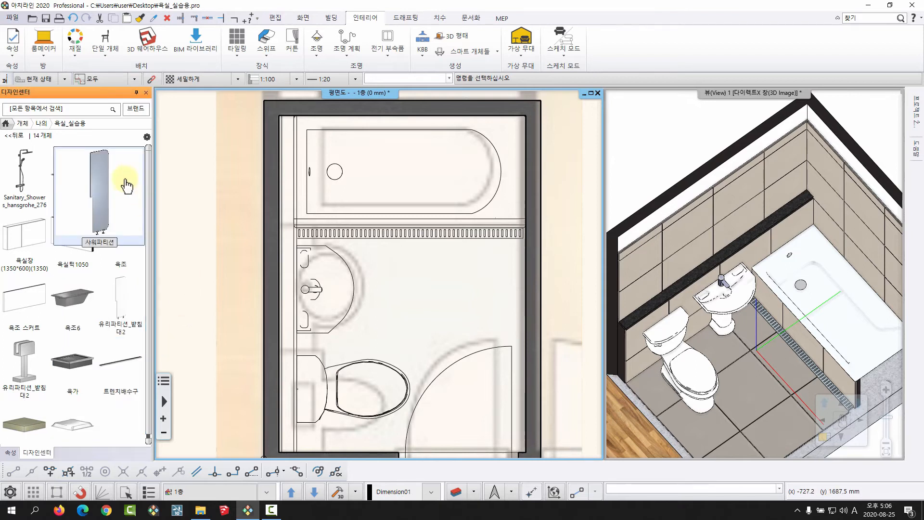
left_click_drag(103, 186, 419, 280)
scroll(340, 248, "up", 6)
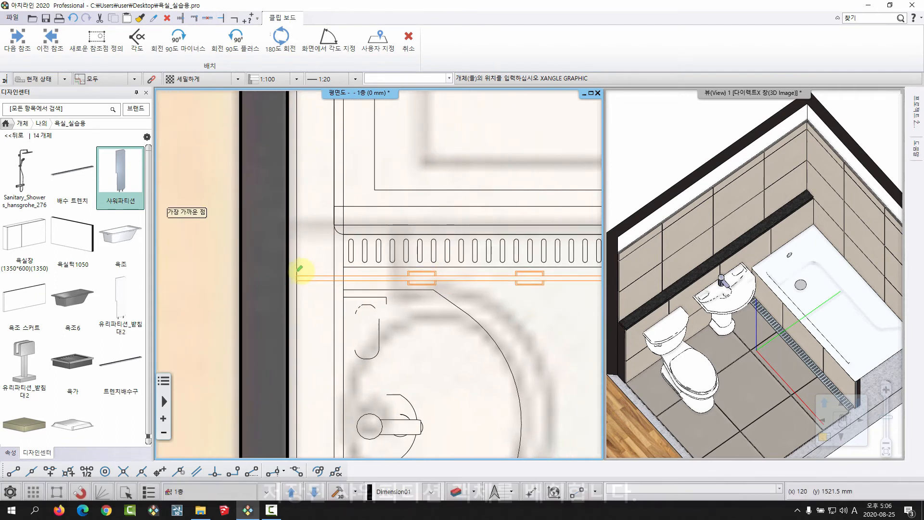
left_click(302, 271)
middle_click_drag(408, 305, 390, 309)
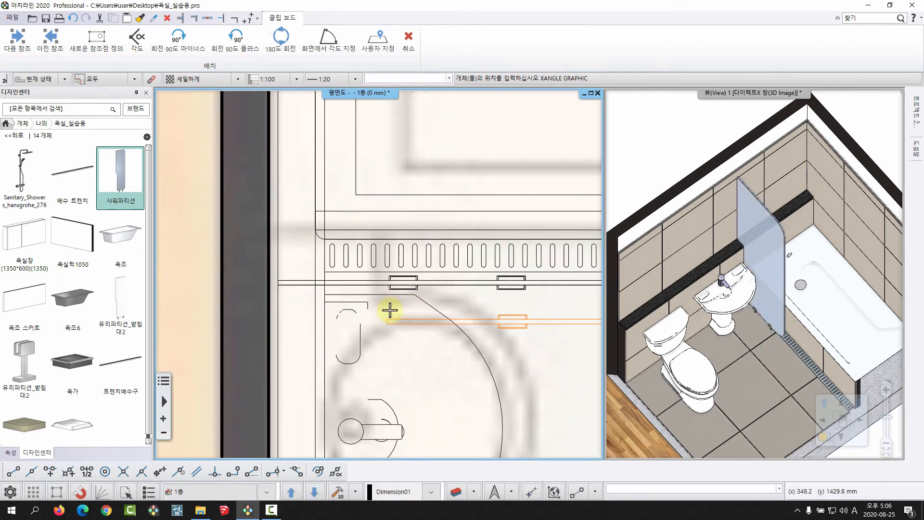
right_click(394, 309)
Set the placed shower partition's base height to 20 mm, clear the selection and check its footing in 3D.
middle_click_drag(806, 345, 790, 370)
scroll(787, 368, "up", 4)
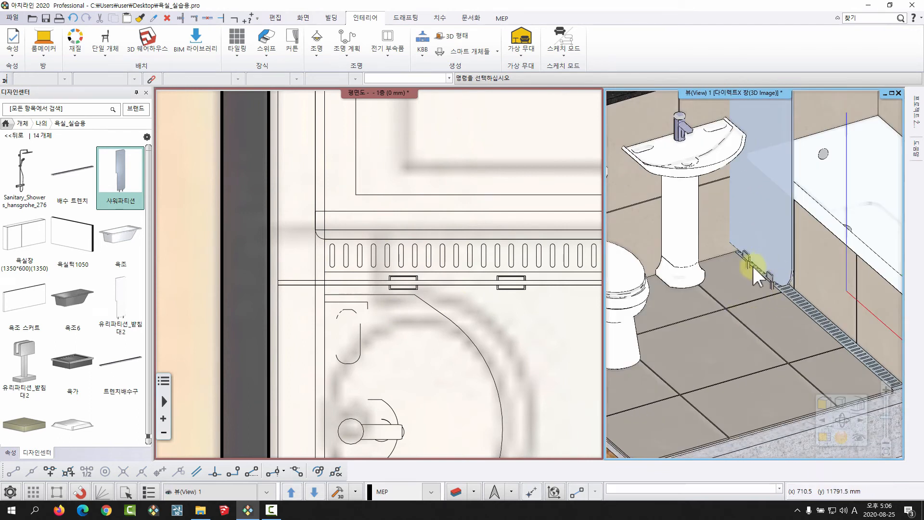
left_click(473, 276)
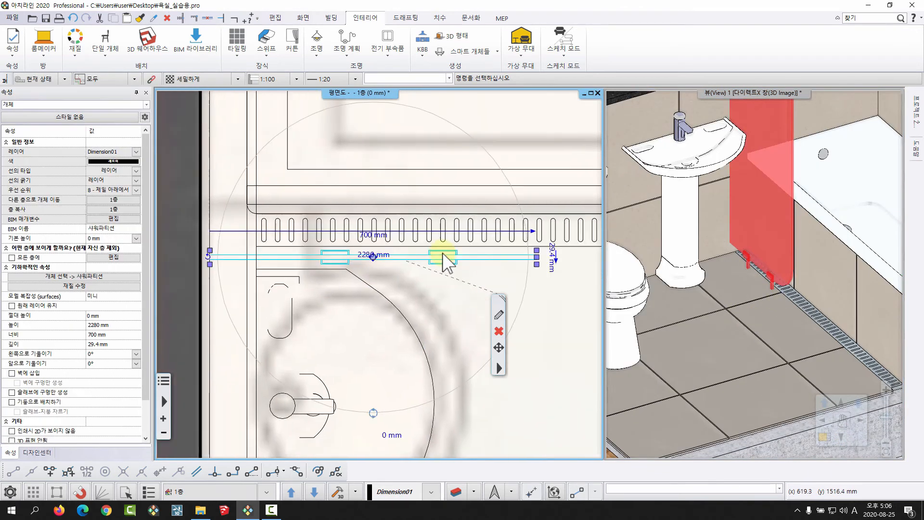
left_click(447, 262)
left_click(438, 260)
left_click(103, 239)
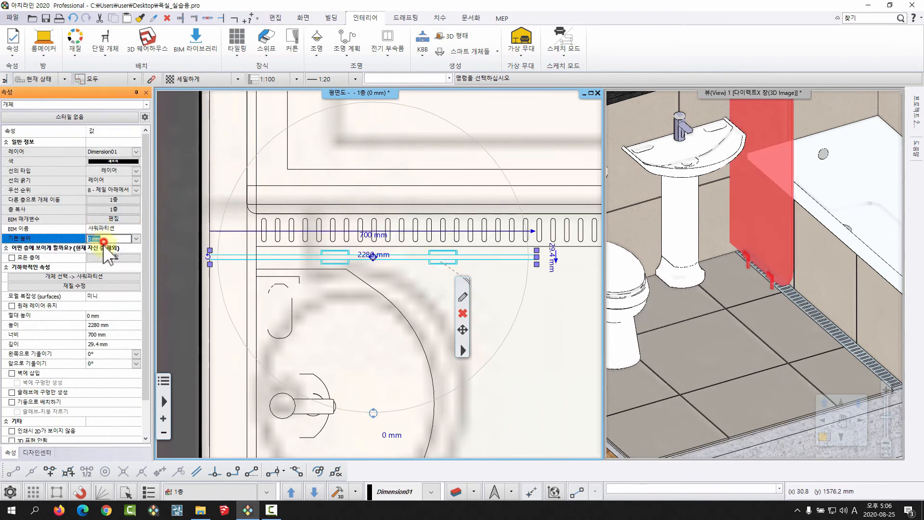
type("20")
key("Return")
left_click(737, 294)
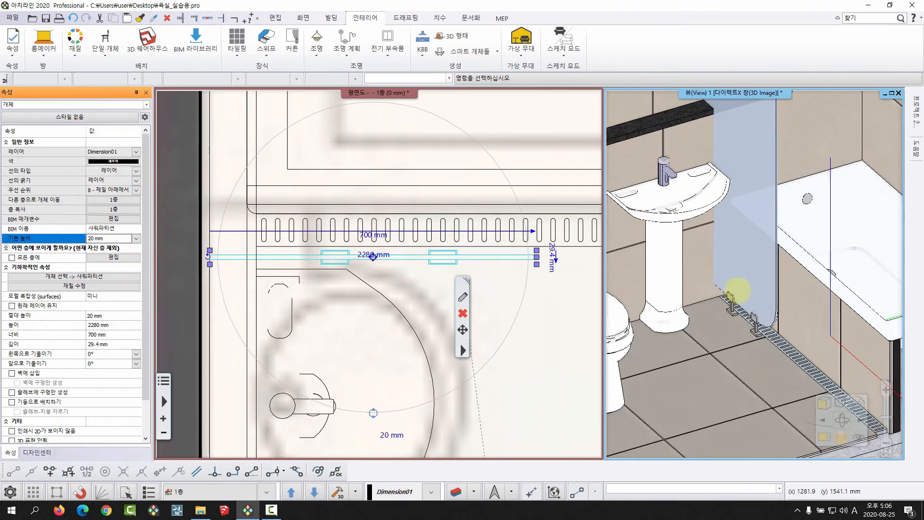
key("Escape")
scroll(752, 272, "down", 3)
middle_click_drag(726, 299, 744, 308)
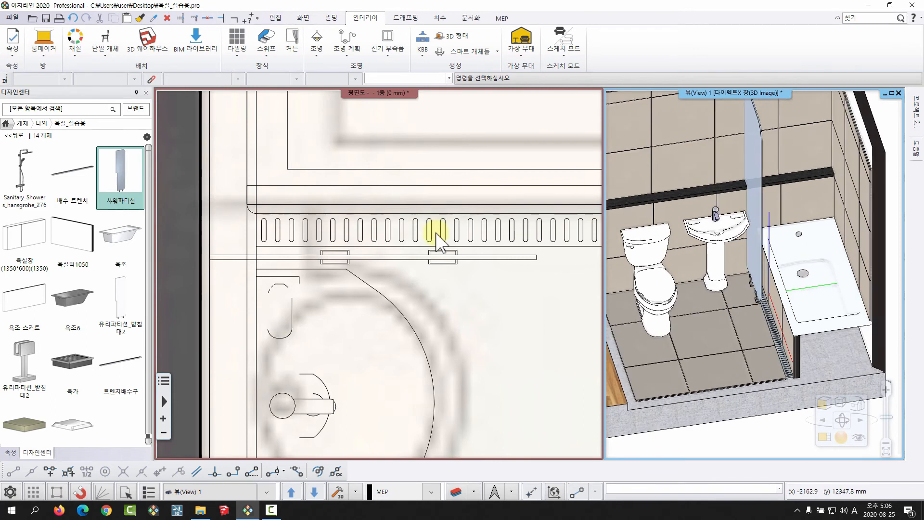
Check the distance between the wall alongside the bathtub and the shower partition in the floor plan, and clear the selection.
left_click(435, 231)
scroll(398, 284, "down", 3)
left_click(403, 125)
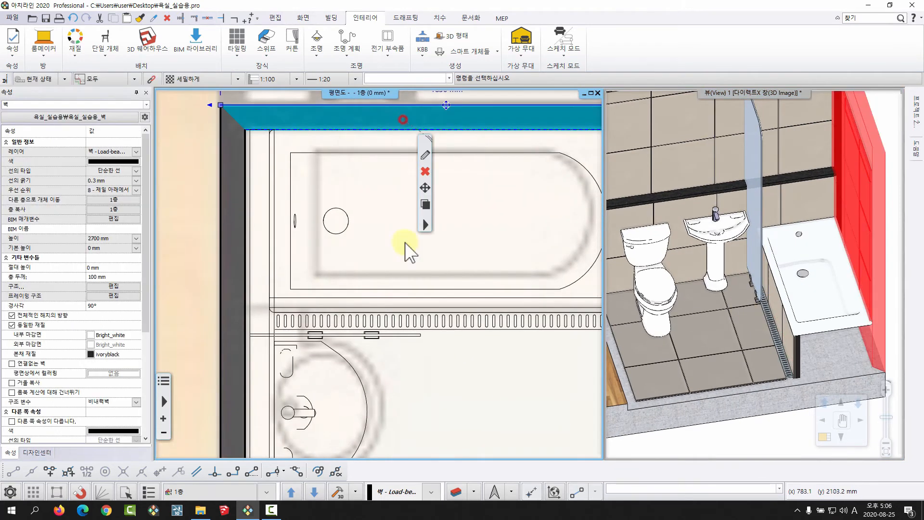
left_click(374, 335, "shift")
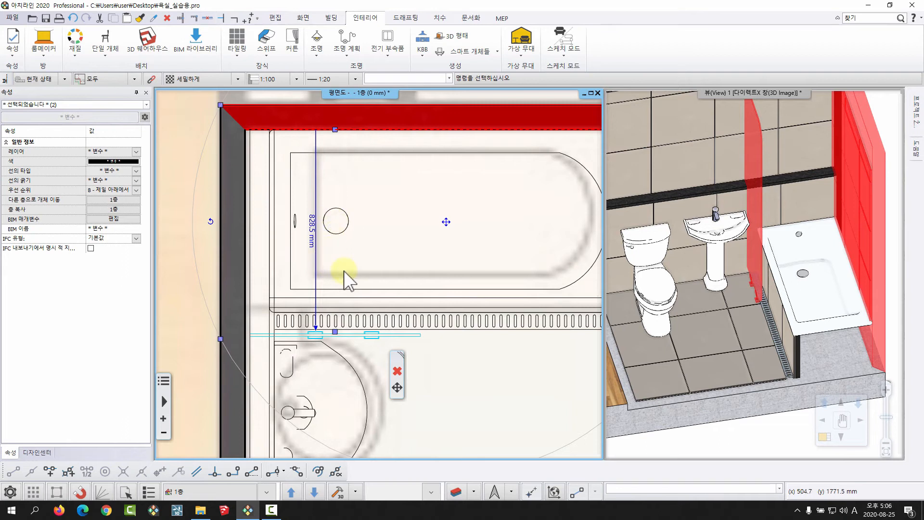
scroll(343, 271, "up", 2)
scroll(365, 332, "up", 3)
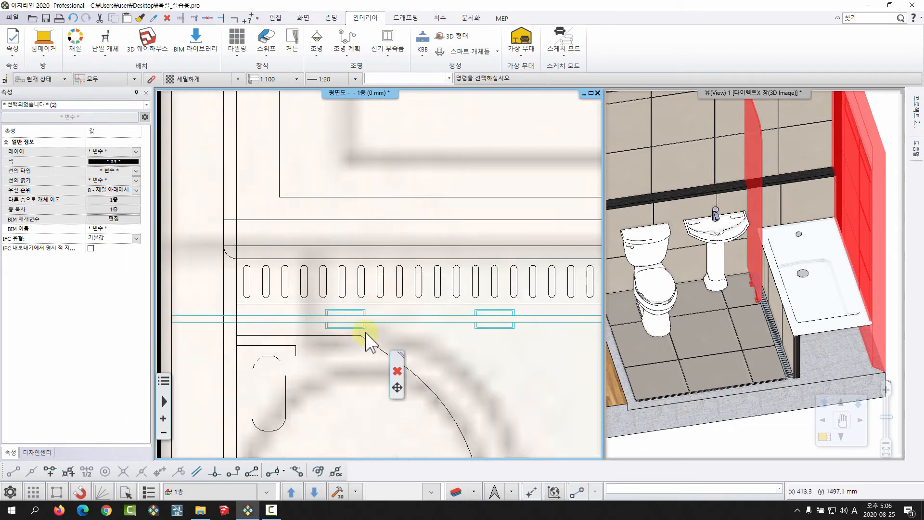
scroll(371, 304, "down", 3)
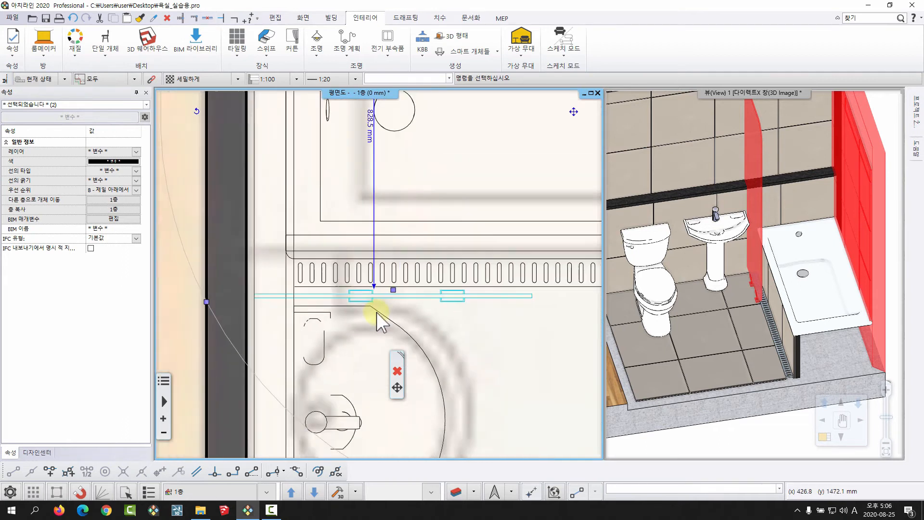
middle_click_drag(391, 226, 370, 267)
key("Escape")
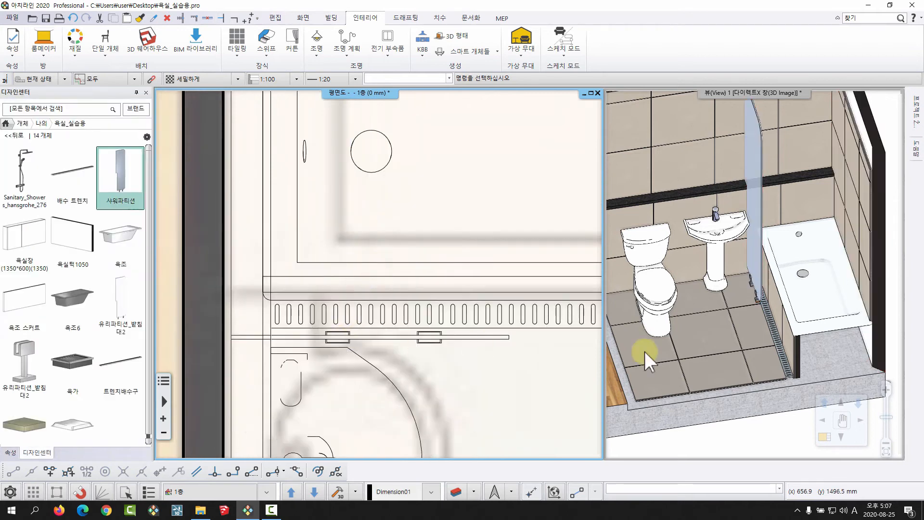
Open the HG_2238 shower set from the 개체 > 욕실 > 샤워부스 object library.
scroll(645, 352, "down", 5)
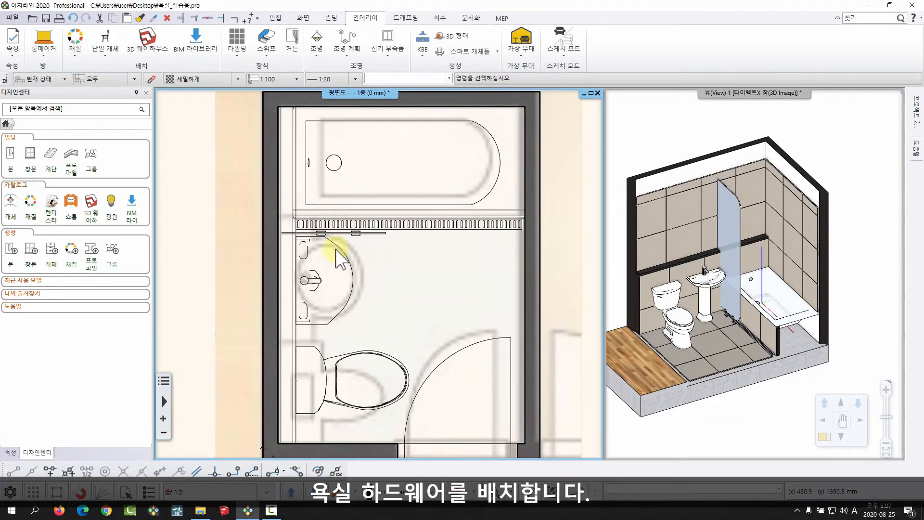
middle_click_drag(361, 313, 337, 292)
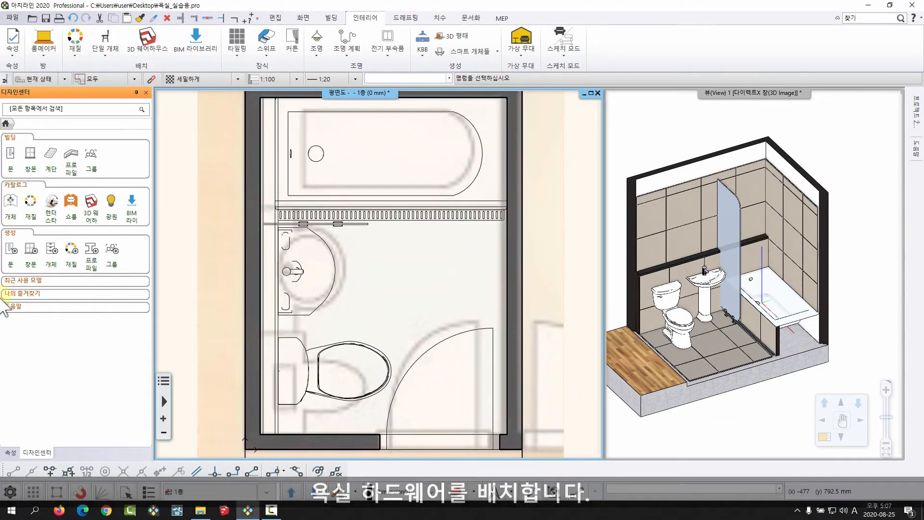
left_click(11, 201)
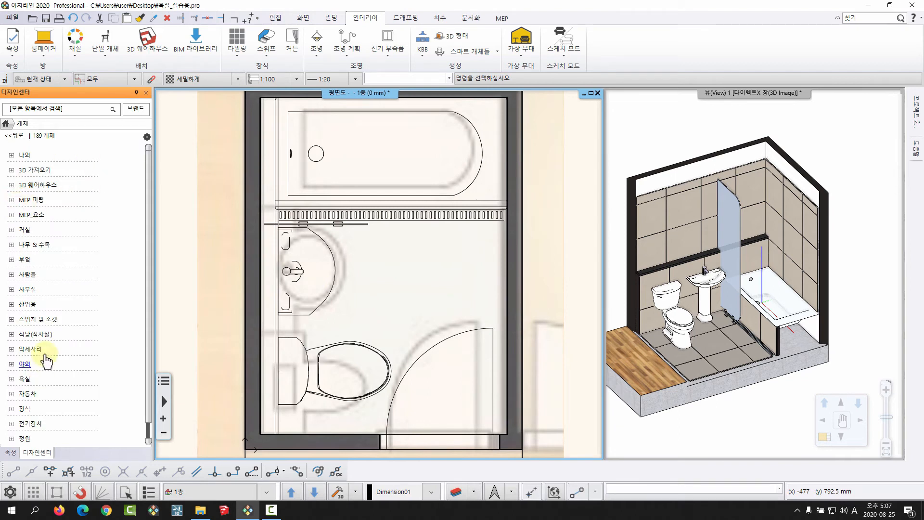
left_click(16, 379)
scroll(44, 289, "down", 4)
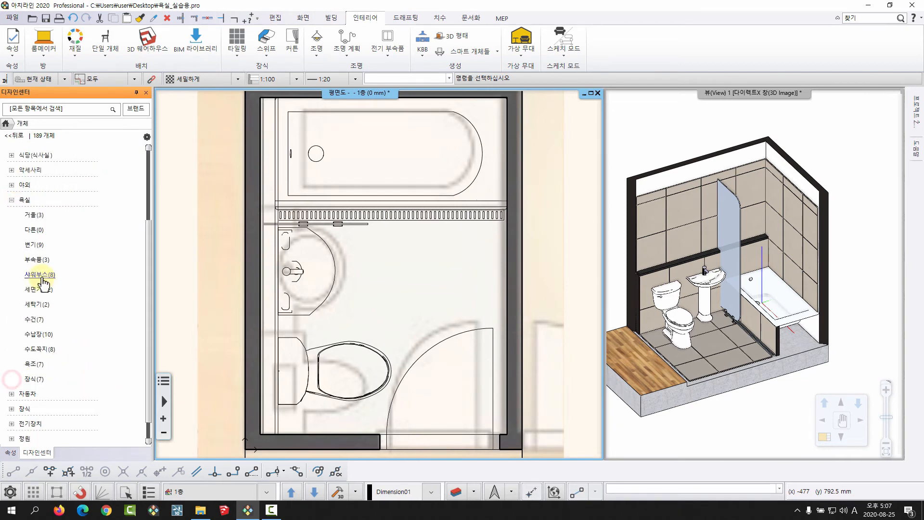
left_click(43, 274)
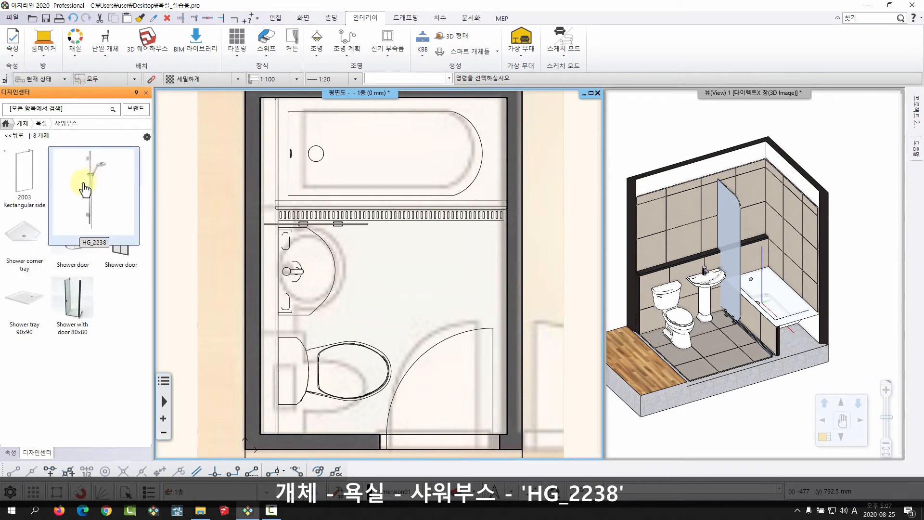
left_click(80, 167)
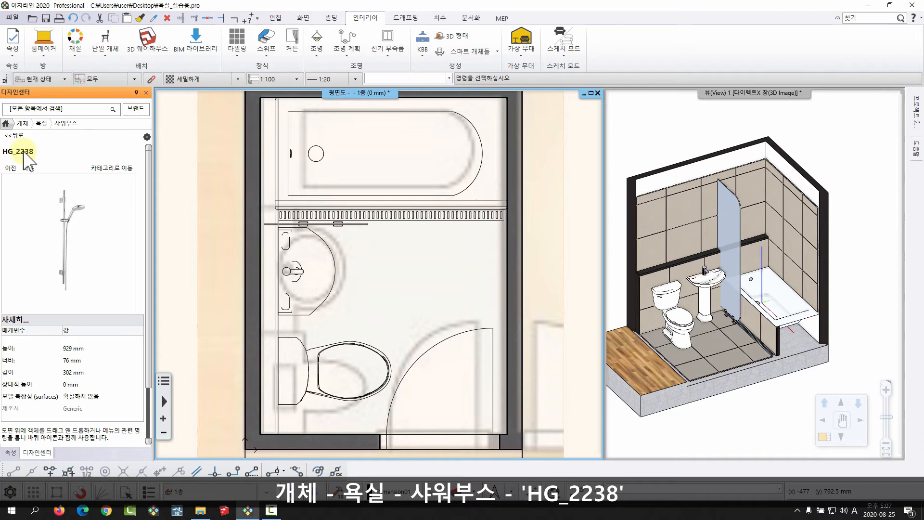
Set HG_2238's relative height to 1300 mm and place it against the wall at the bathtub's drain end.
left_click(77, 384)
type("130")
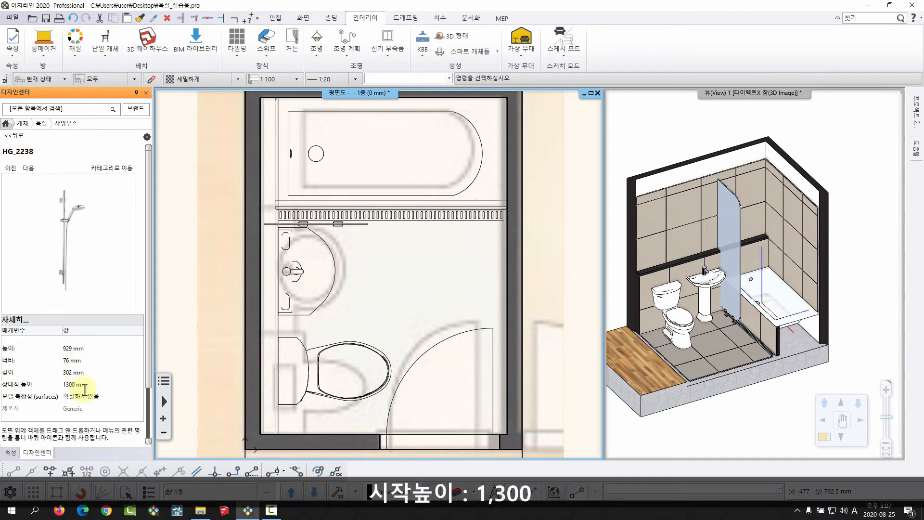
left_click_drag(366, 154, 366, 154)
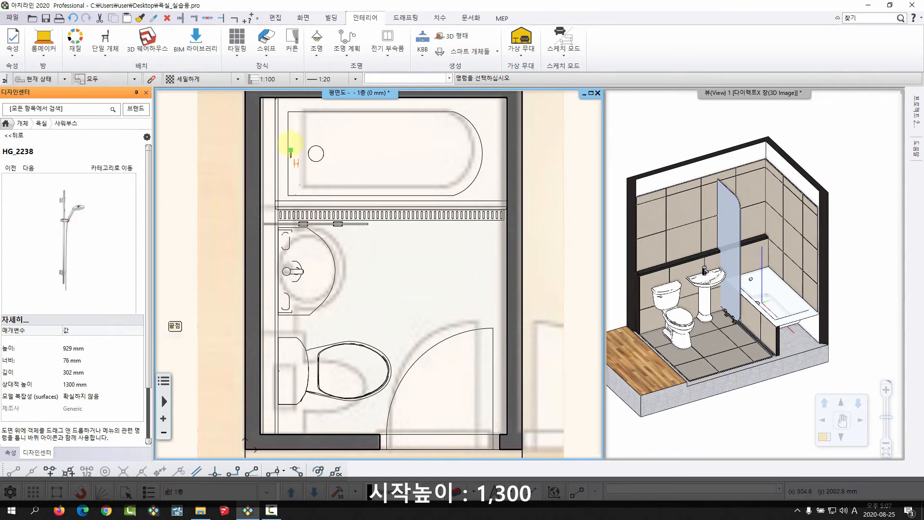
scroll(283, 138, "up", 5)
middle_click_drag(283, 139, 332, 247)
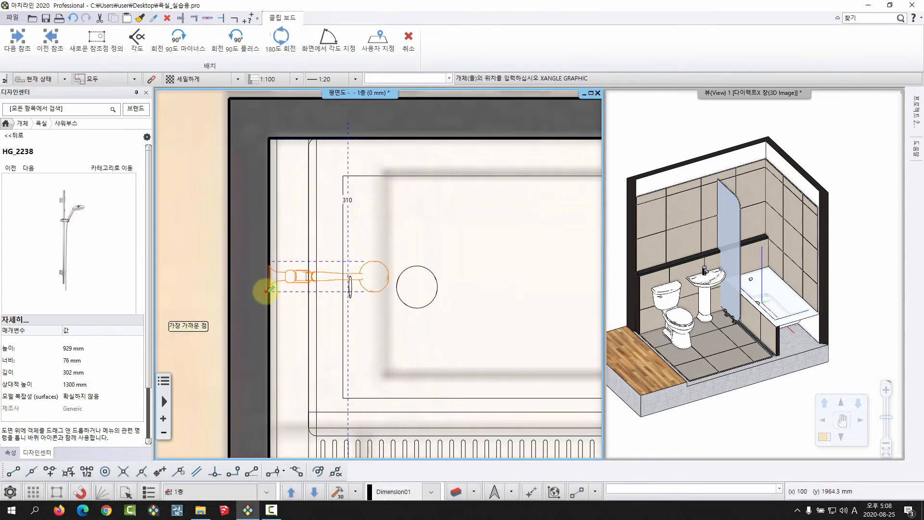
left_click(266, 291)
Move the placed shower set 20 mm out from its wall to clear the tile thickness, and clear the selection.
scroll(734, 236, "up", 4)
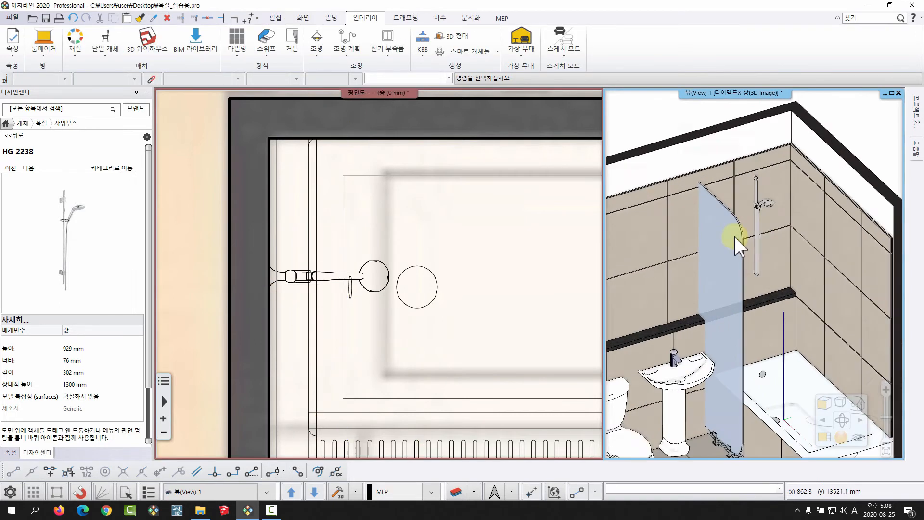
scroll(734, 235, "up", 5)
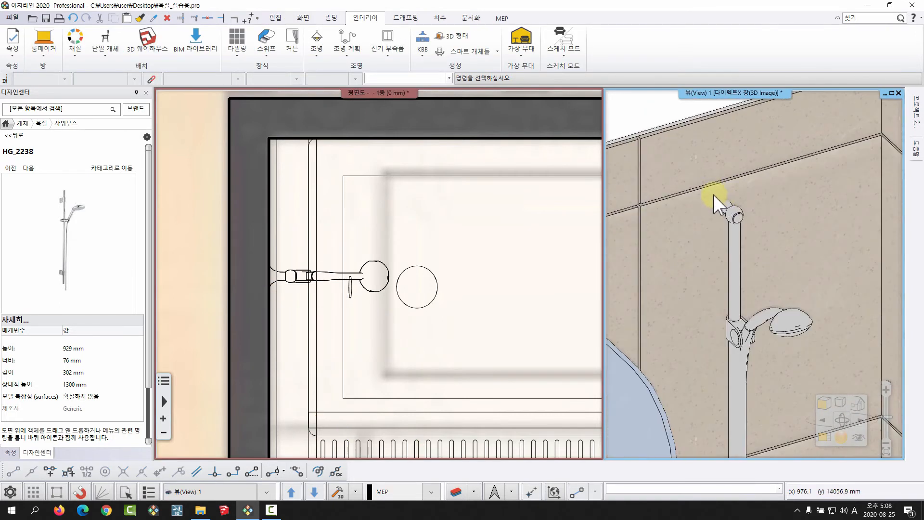
scroll(715, 196, "down", 1)
scroll(702, 260, "down", 2)
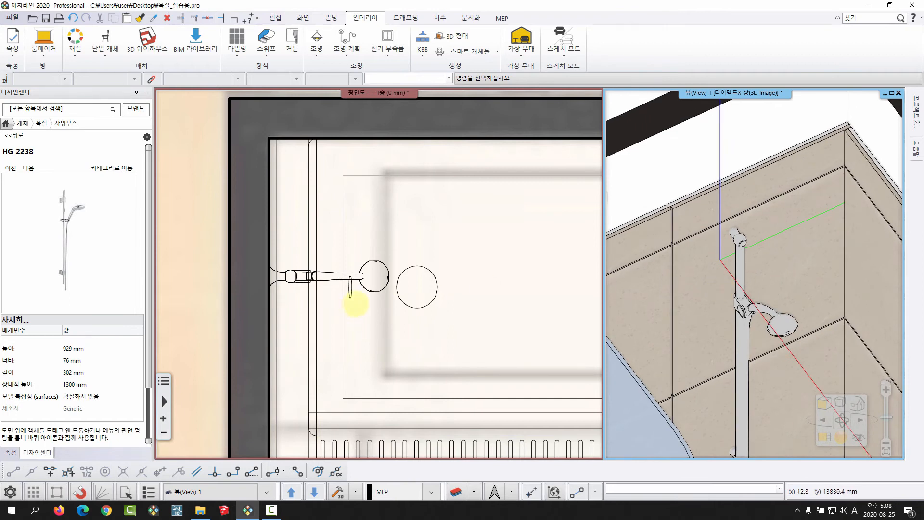
scroll(377, 270, "up", 1)
left_click(289, 284)
scroll(289, 284, "up", 2)
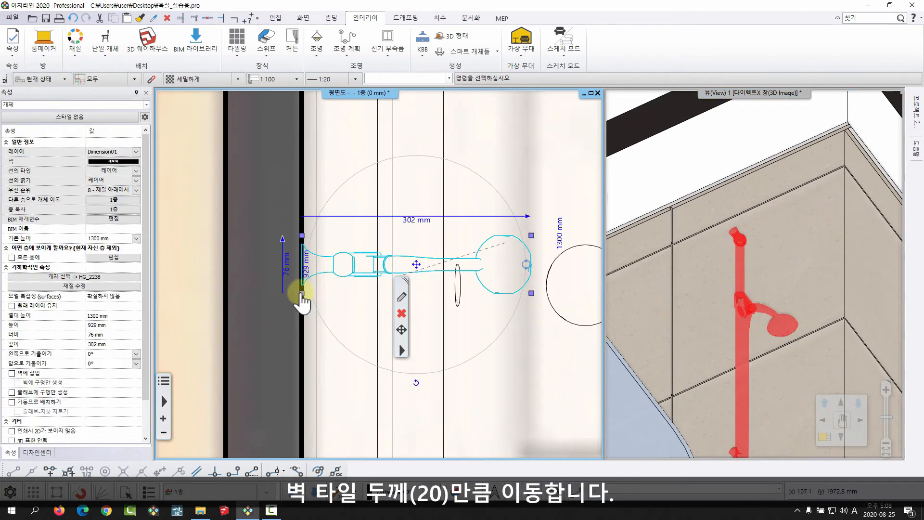
left_click(301, 292)
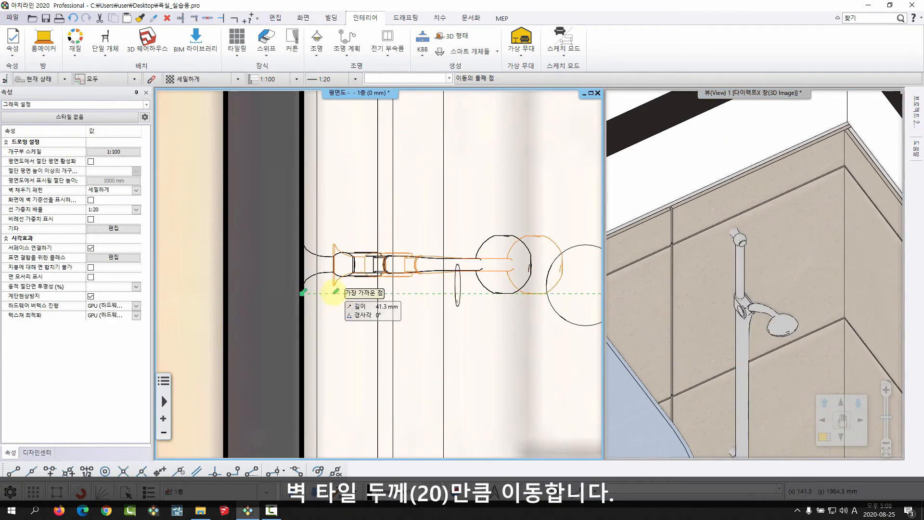
type("20")
key("Return")
key("Escape")
middle_click_drag(748, 288, 751, 260)
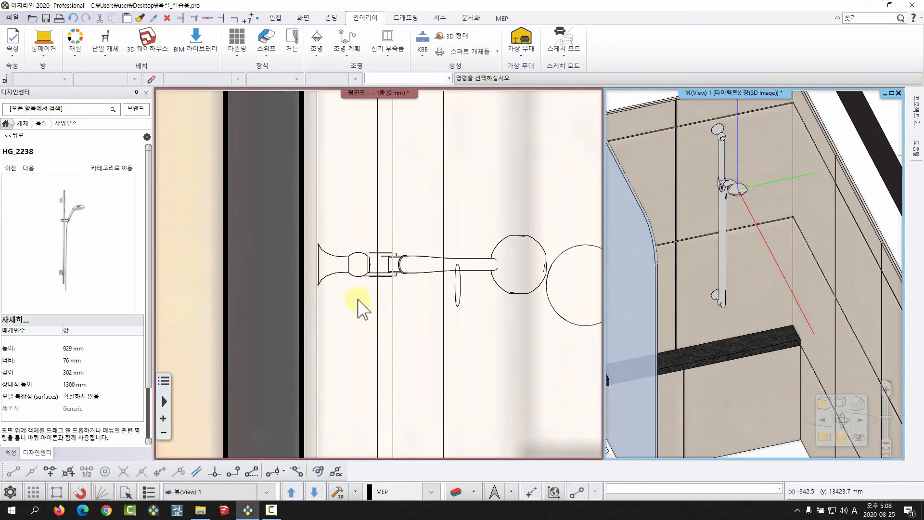
Set the distance between the wall alongside the bathtub and the shower set to 350 mm with the distance marker.
scroll(458, 291, "down", 4)
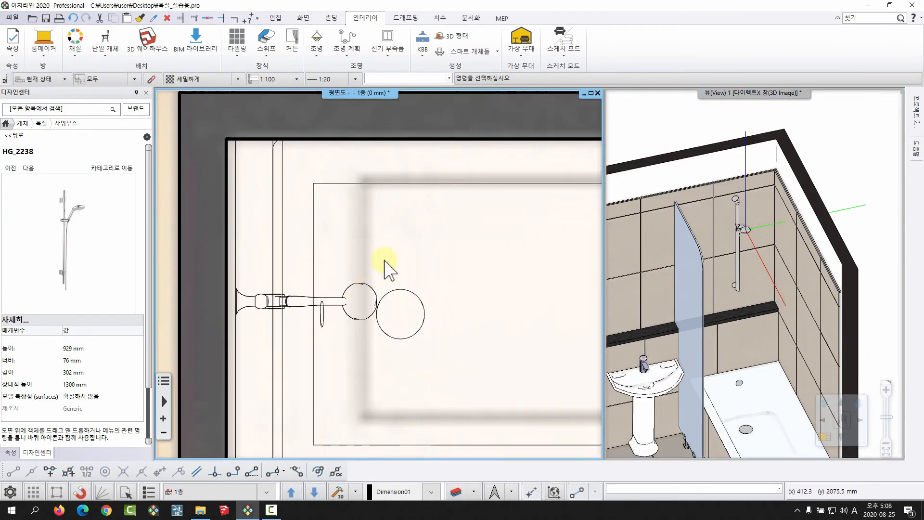
left_click(374, 117)
left_click(346, 299, "shift")
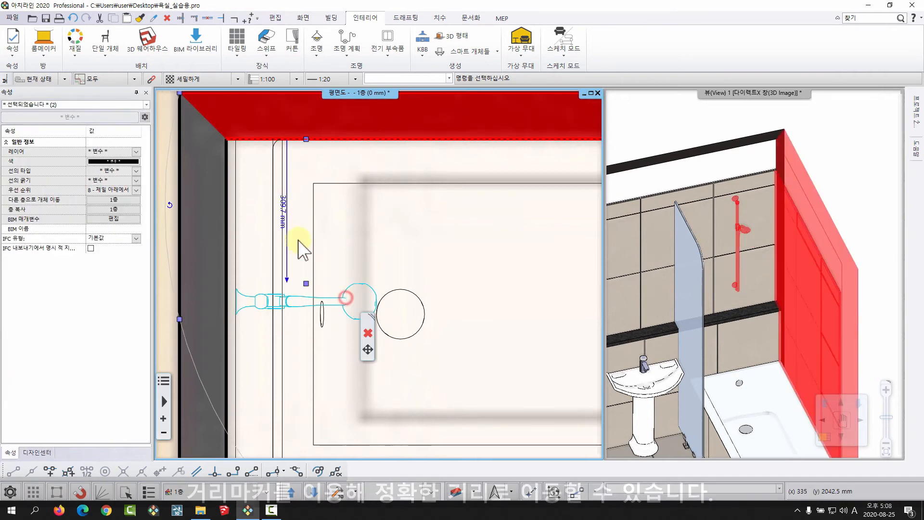
left_click(286, 204)
type("35")
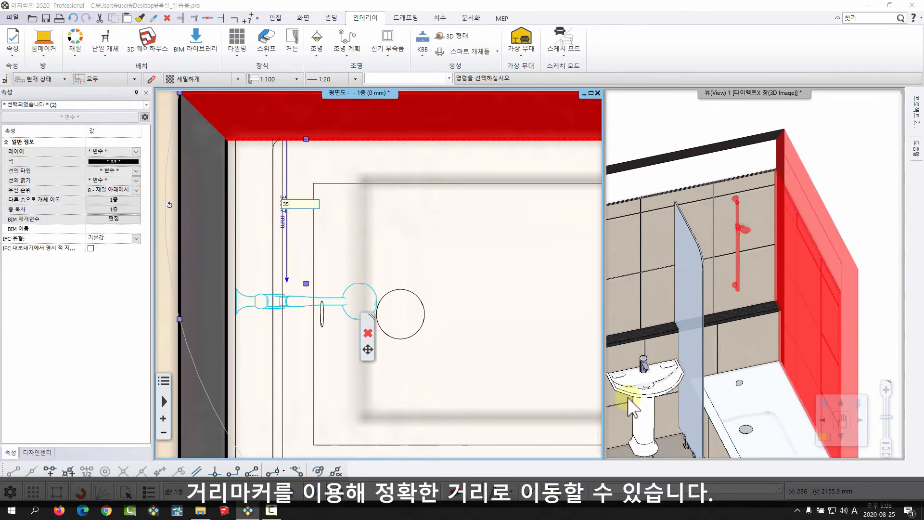
type("0")
key("Return")
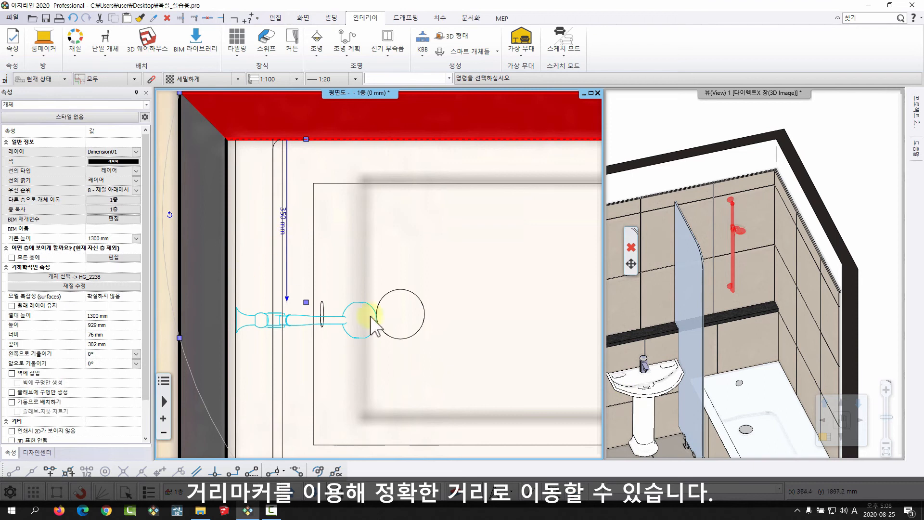
Change the distance from the bathtub-side wall to the shower set to 320 mm and fine-tune it towards the bathtub drain's centre.
middle_click_drag(370, 316, 363, 292)
left_click(275, 191)
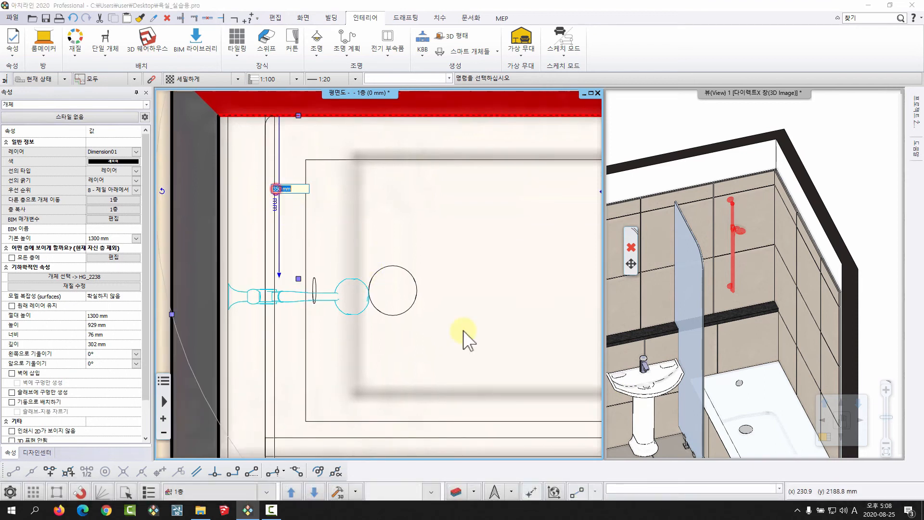
type("320")
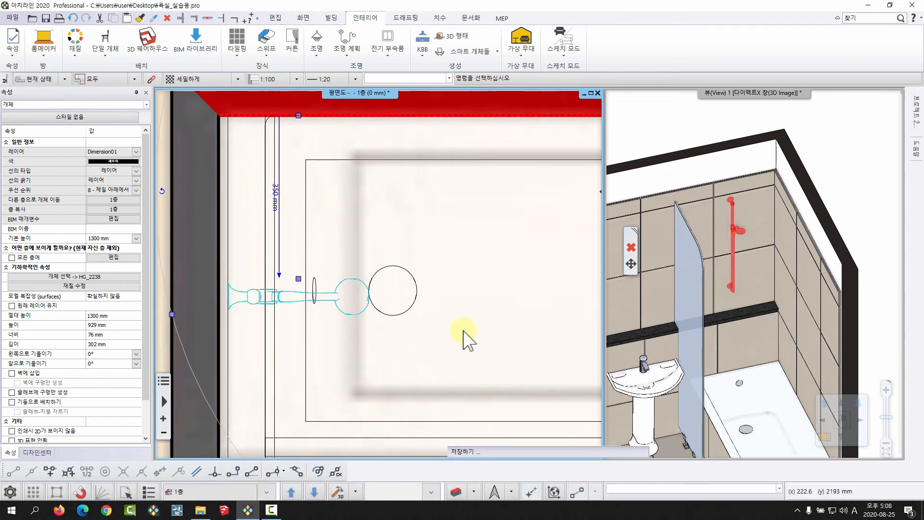
key("Return")
left_click(276, 188)
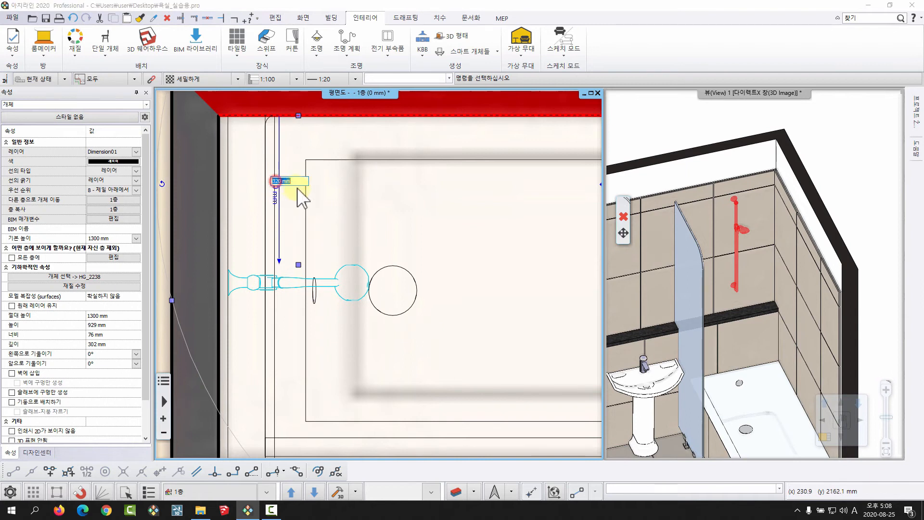
key("Return")
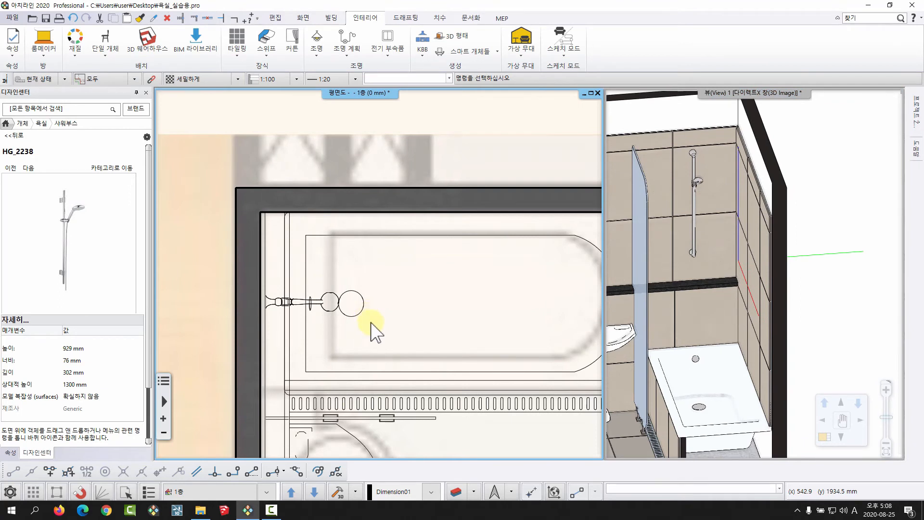
middle_click_drag(747, 341, 744, 293)
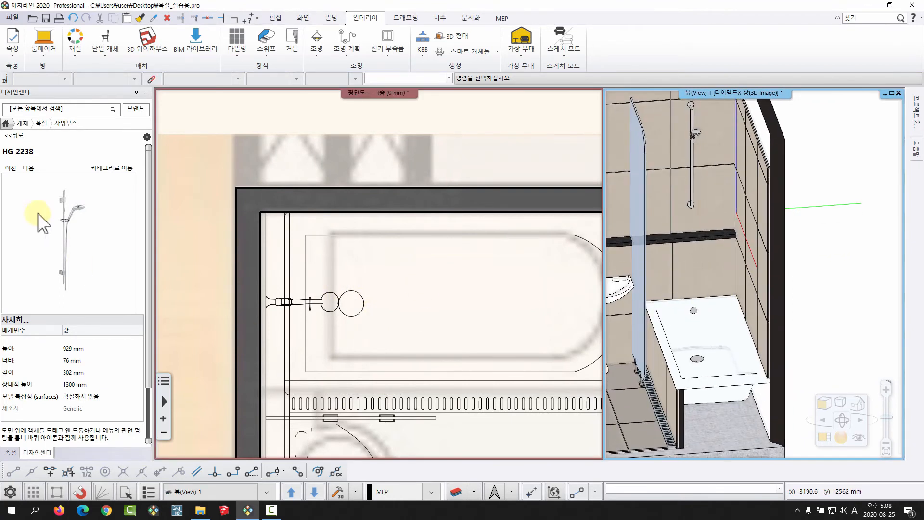
Open the Hansgrohe bathtub tap from the 개체 > 욕실 > 수도꼭지 object library.
left_click(13, 137)
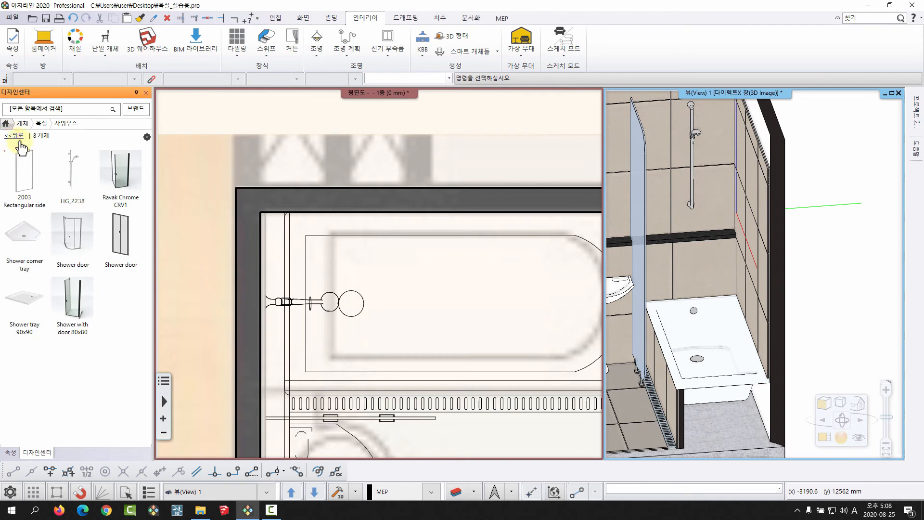
left_click(13, 137)
scroll(62, 359, "down", 5)
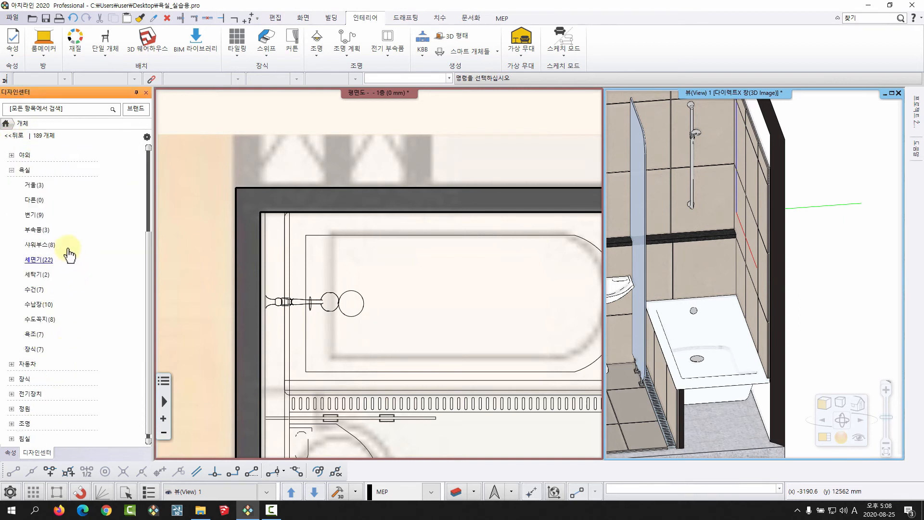
left_click(39, 318)
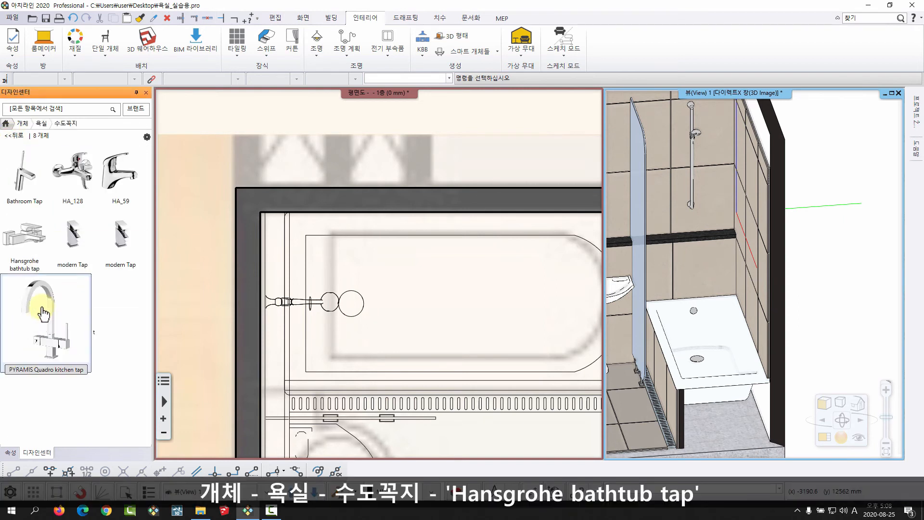
left_click(42, 253)
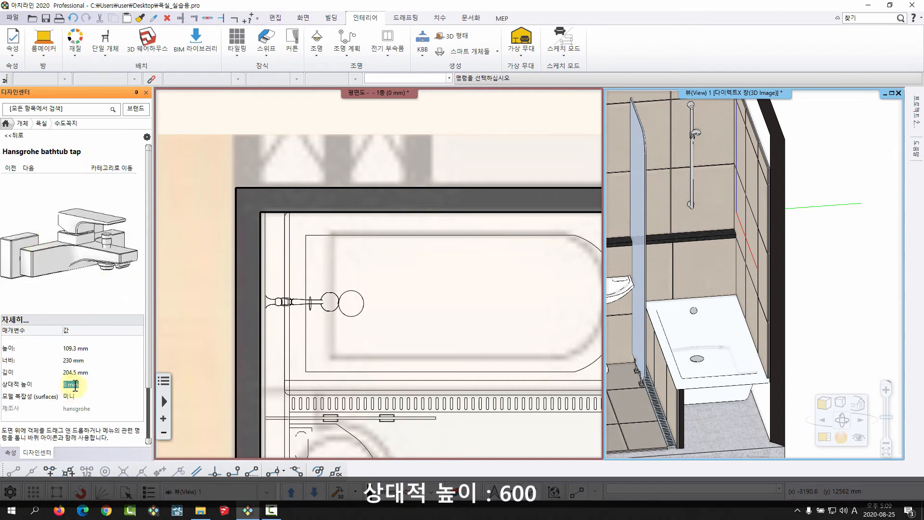
Place the bathtub tap at a relative height of 600 mm against the bathroom ledge's face, rotated to point towards the bathtub.
left_click_drag(83, 248, 378, 280)
scroll(320, 302, "up", 3)
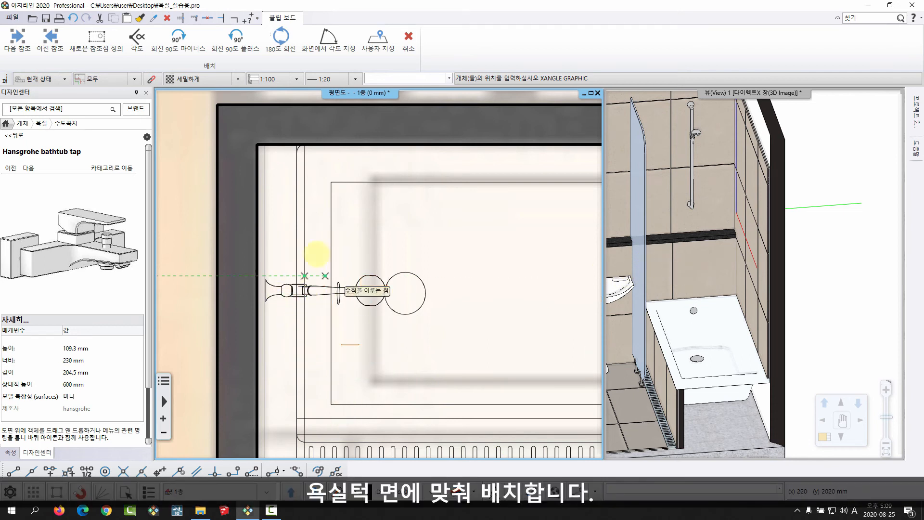
middle_click_drag(294, 303, 299, 276)
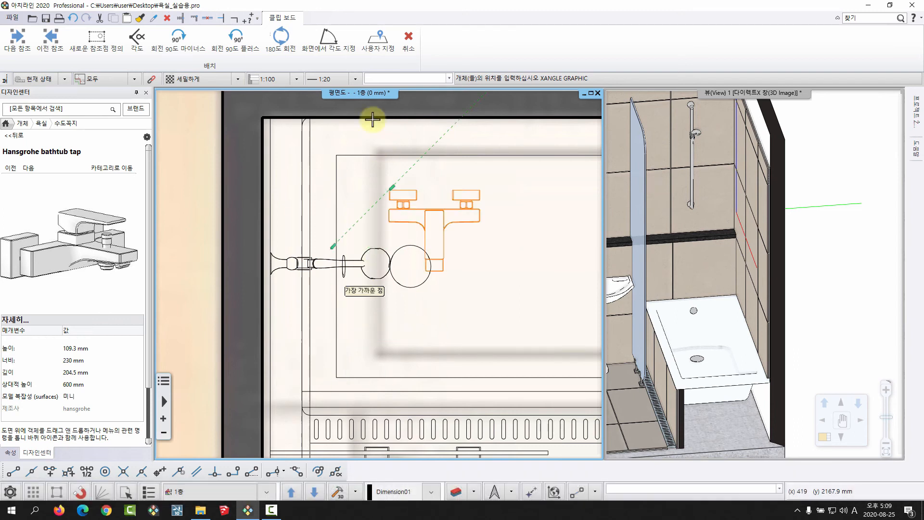
left_click(325, 37)
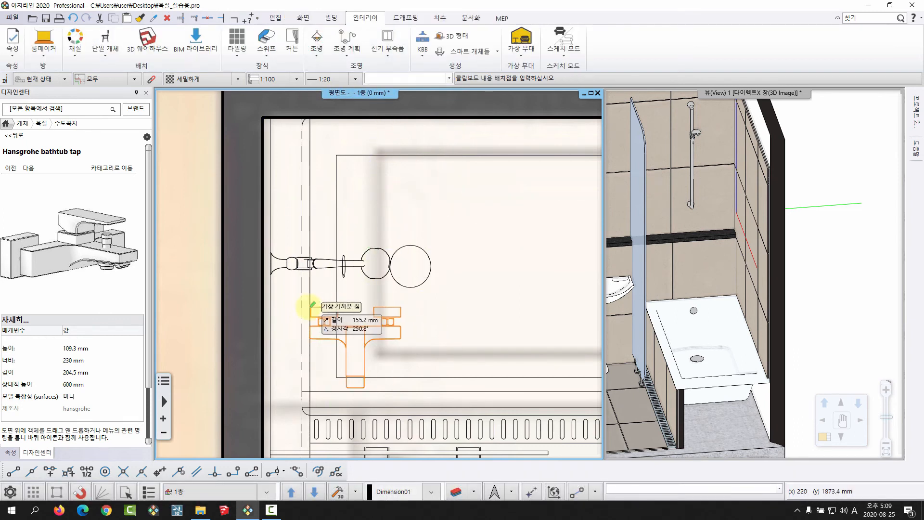
left_click(310, 307)
left_click(311, 210)
right_click(415, 226)
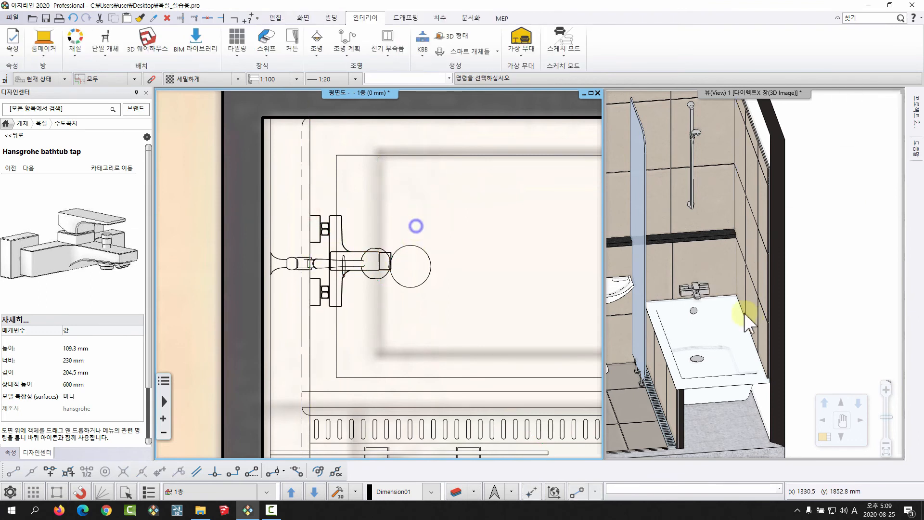
Move the tap along the ledge and set its distance from the wall alongside the bathtub to 260 mm.
scroll(712, 268, "up", 3)
left_click(305, 274)
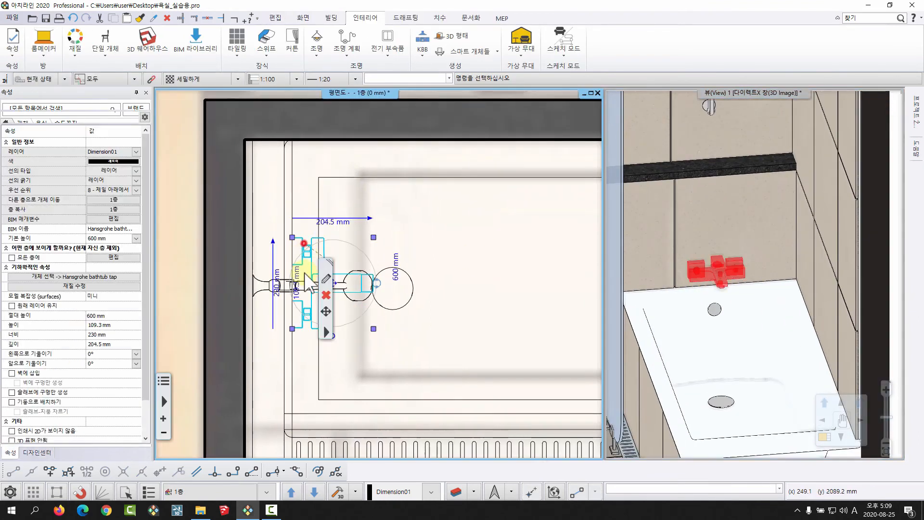
left_click_drag(292, 329, 292, 340)
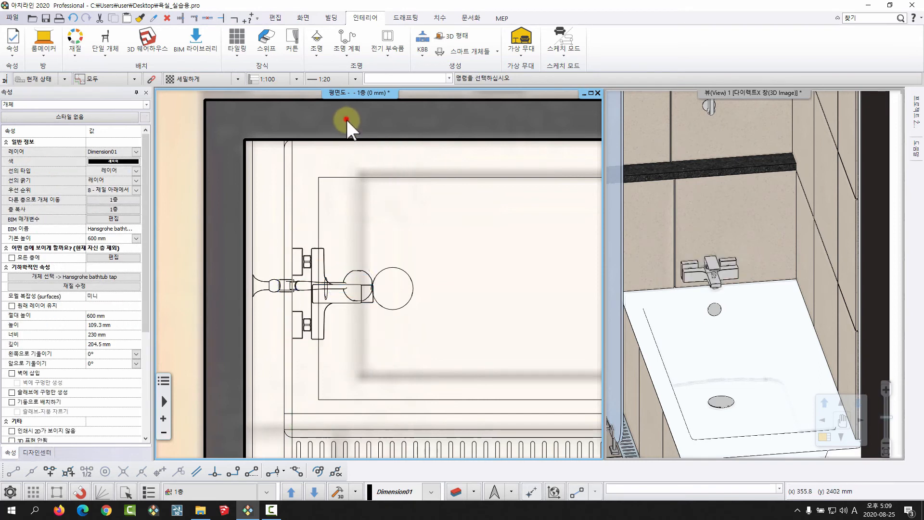
left_click(346, 120, "shift")
left_click(315, 187)
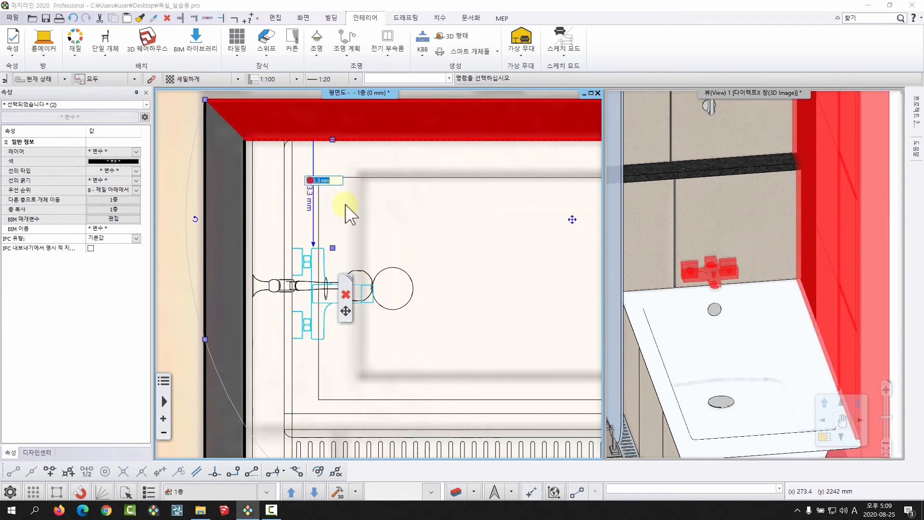
type("260")
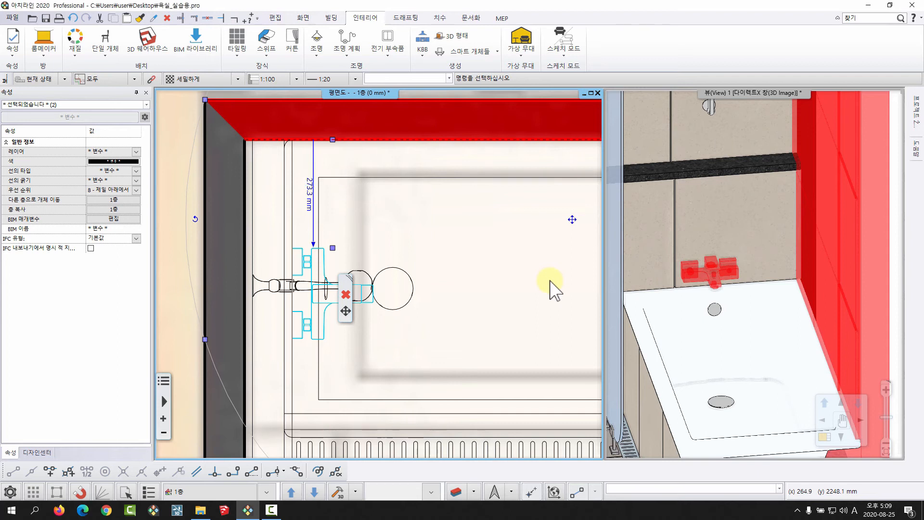
key("Return")
middle_click_drag(412, 246, 403, 226)
key("Escape")
Open the toilet paper holder LF_1211 from the 개체 > 욕실 > 장식 object library.
middle_click_drag(713, 277, 720, 264)
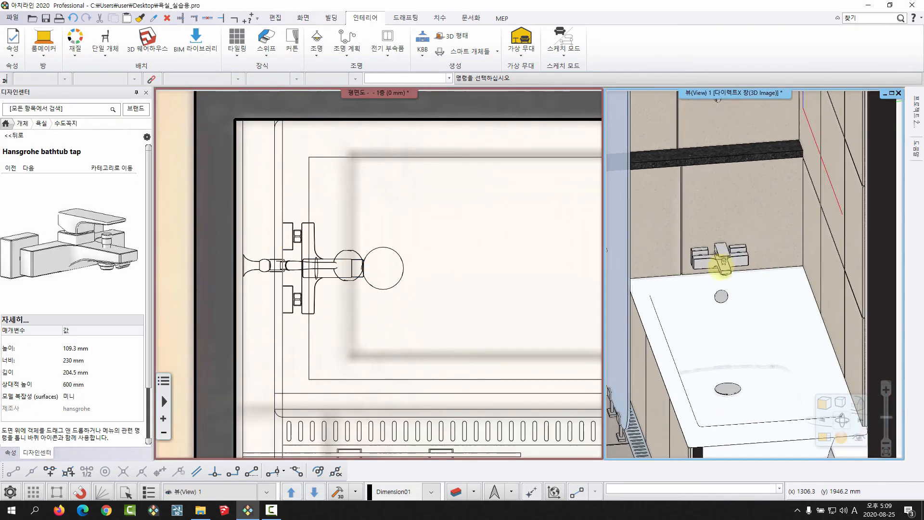
scroll(727, 260, "down", 5)
middle_click_drag(382, 265, 378, 238)
scroll(379, 236, "up", 1)
scroll(385, 245, "down", 4)
middle_click_drag(414, 276, 404, 232)
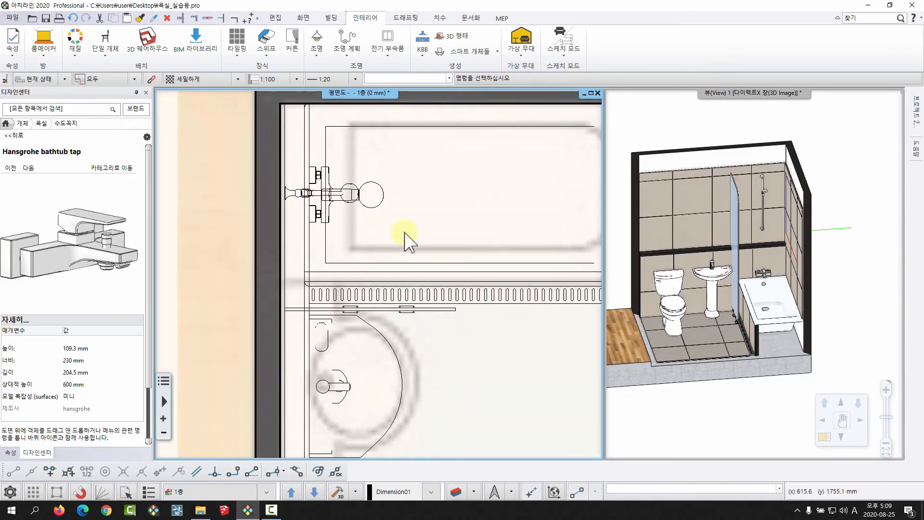
middle_click_drag(455, 413, 354, 169)
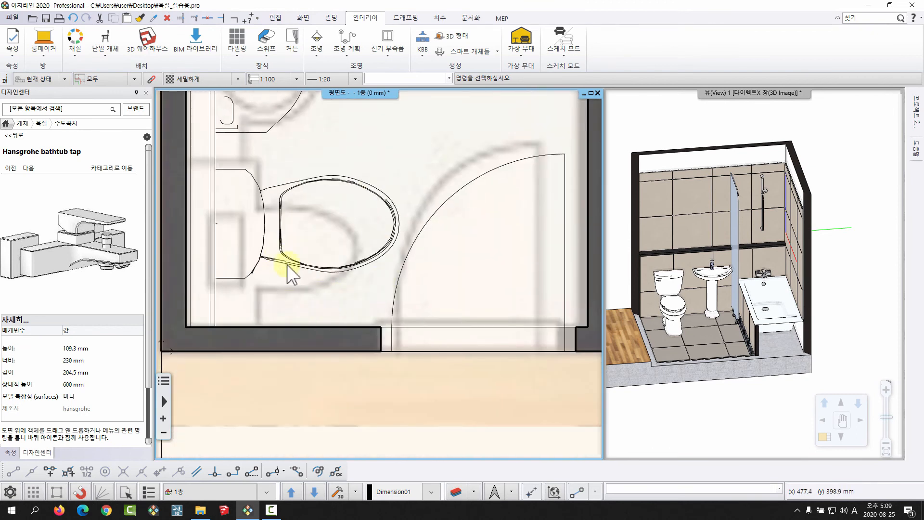
left_click(15, 135)
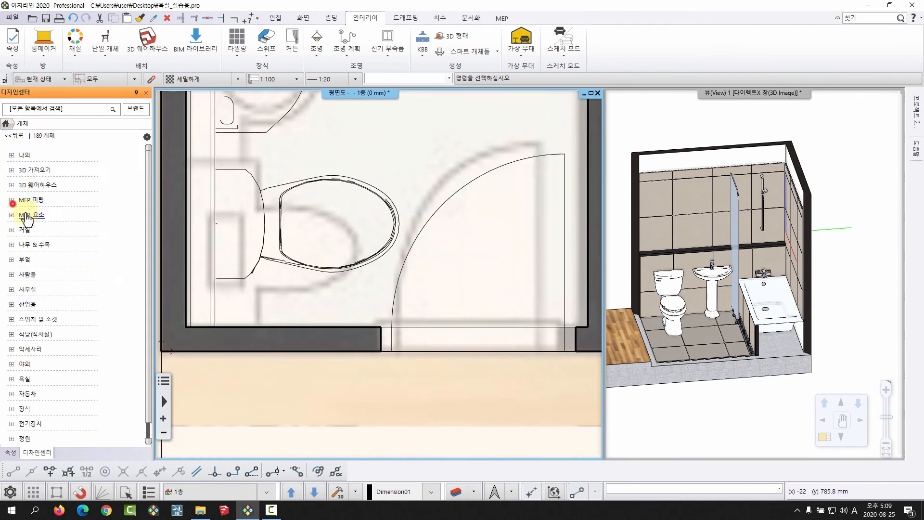
scroll(53, 347, "down", 1)
left_click(22, 334)
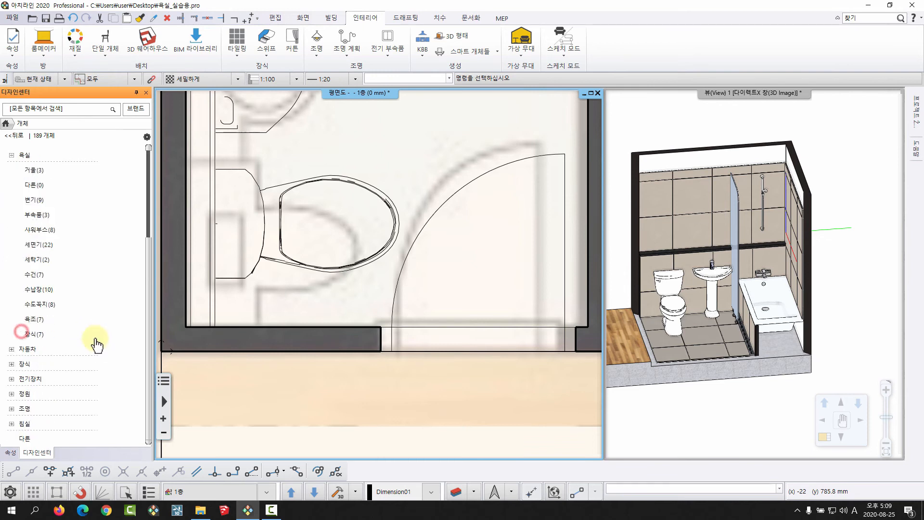
left_click(31, 333)
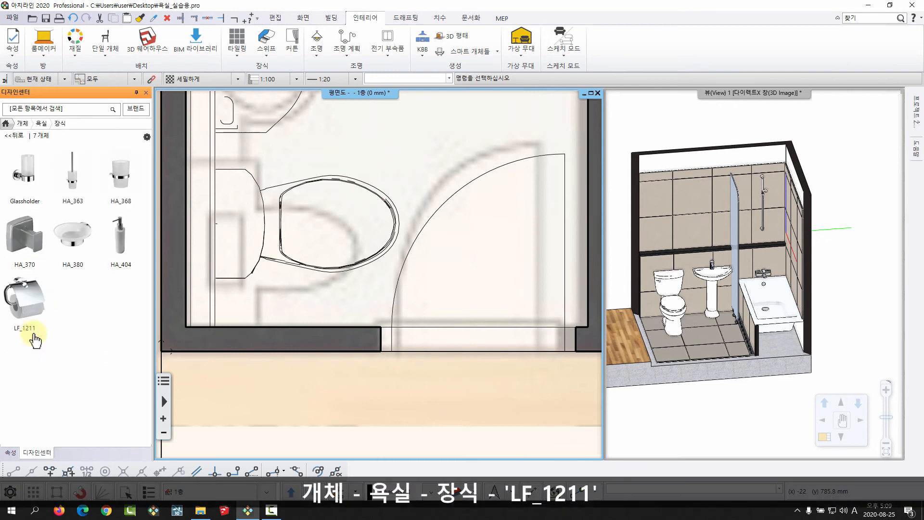
double_click(41, 316)
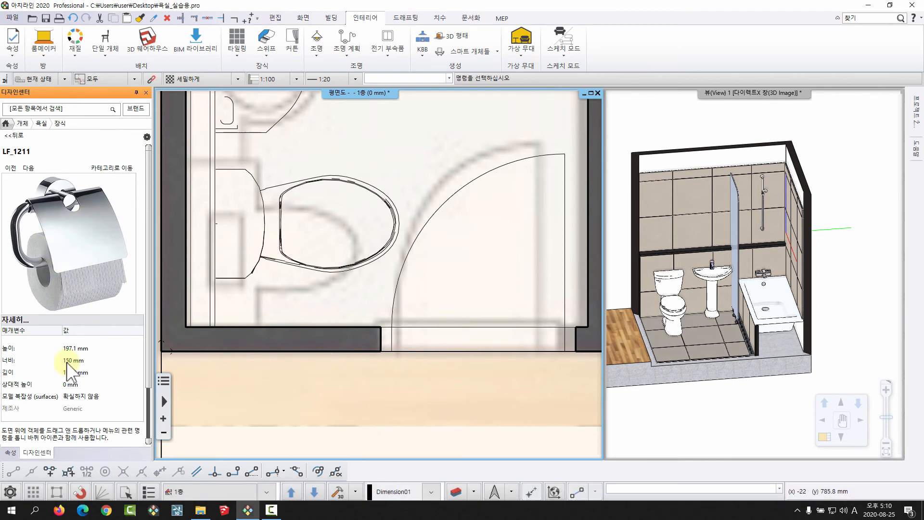
Place LF_1211 at a relative height of 750 mm on the wall beside the toilet, facing the room, 400 mm from the adjoining wall.
left_click(73, 385)
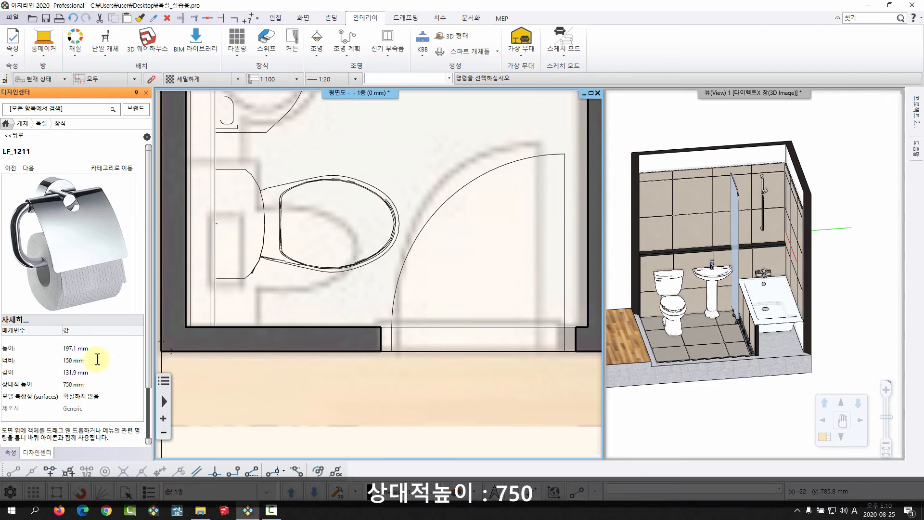
left_click_drag(417, 175, 355, 279)
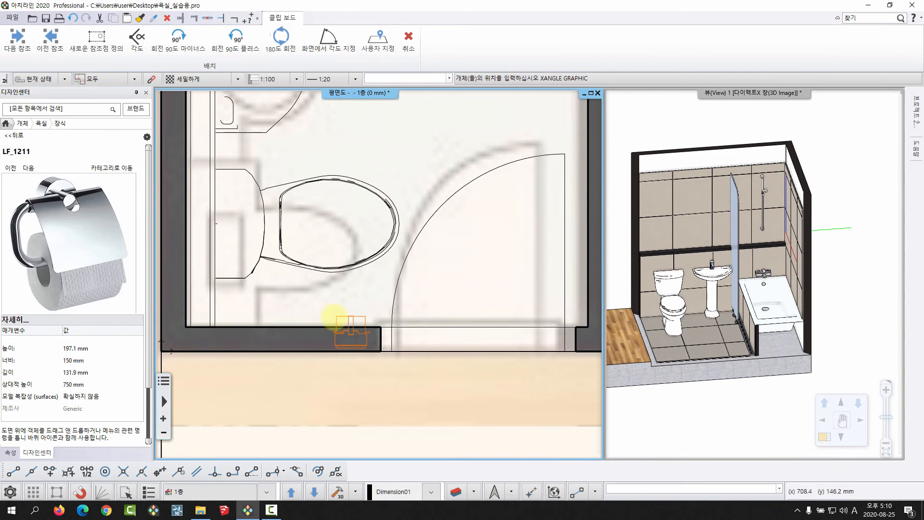
scroll(315, 323, "up", 1)
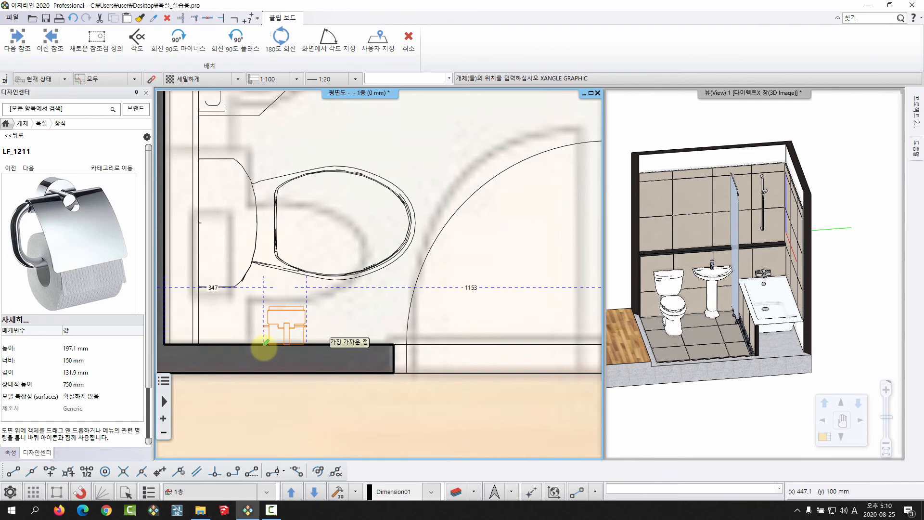
type("400")
key("Return")
right_click(293, 331)
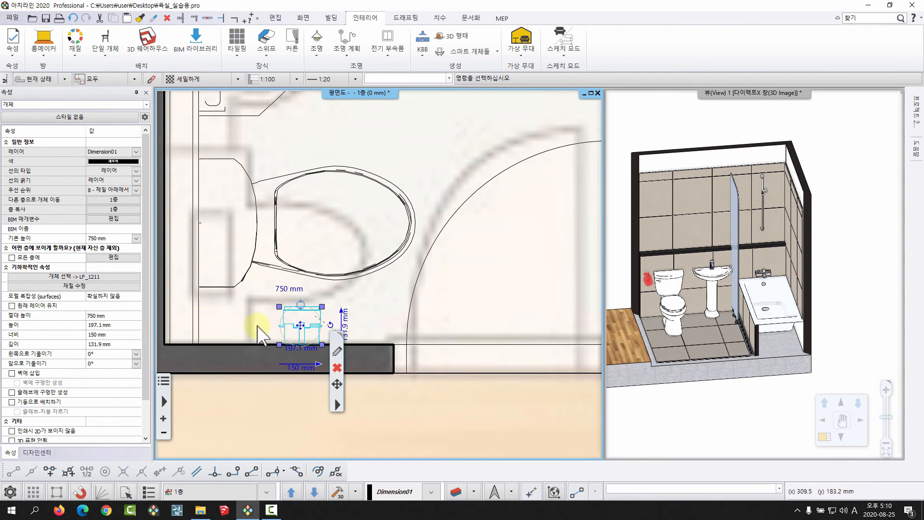
middle_click_drag(327, 312, 351, 278)
left_click(367, 288)
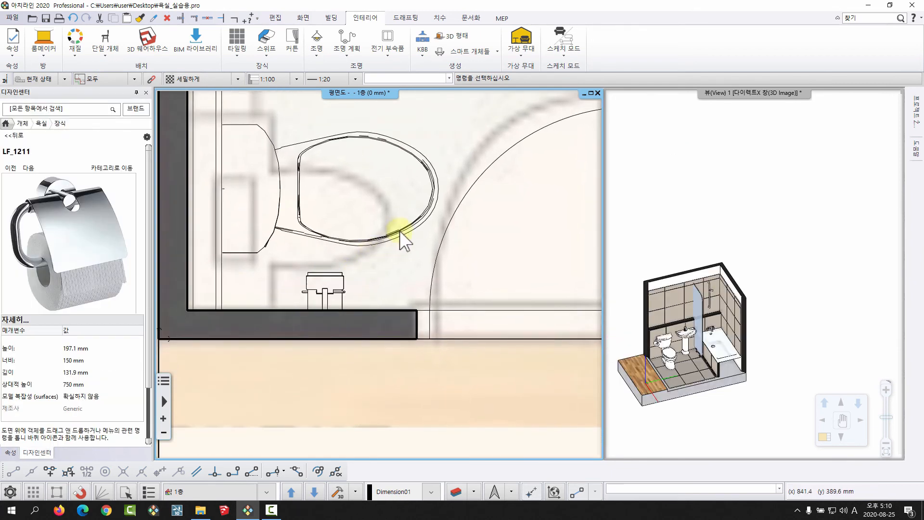
Open the towel bar HA_366 from the 개체 > 욕실 > 수건 object library.
scroll(409, 223, "down", 2)
middle_click_drag(474, 216, 395, 344)
scroll(698, 319, "up", 6)
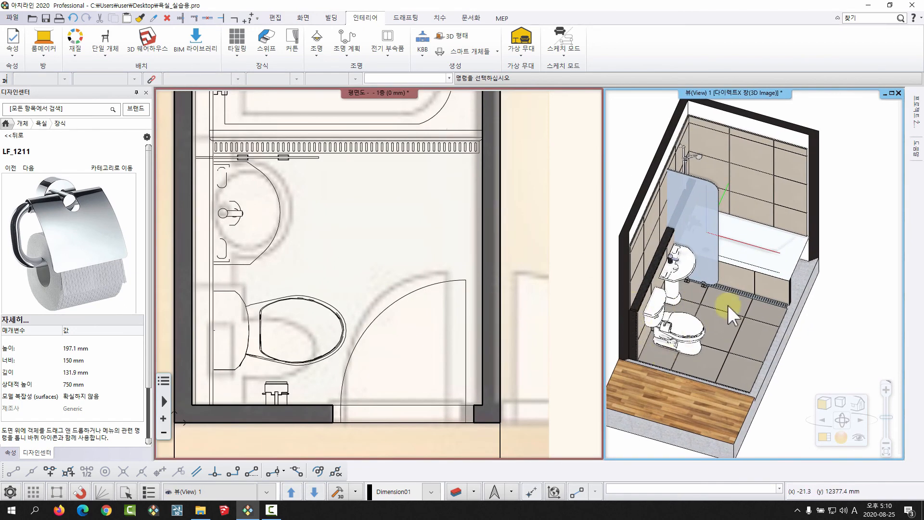
middle_click_drag(728, 305, 808, 236)
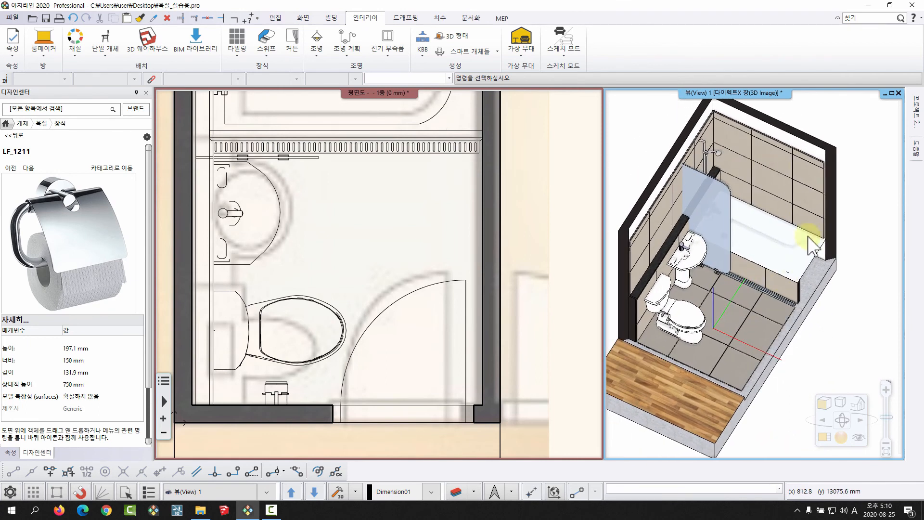
left_click(412, 263)
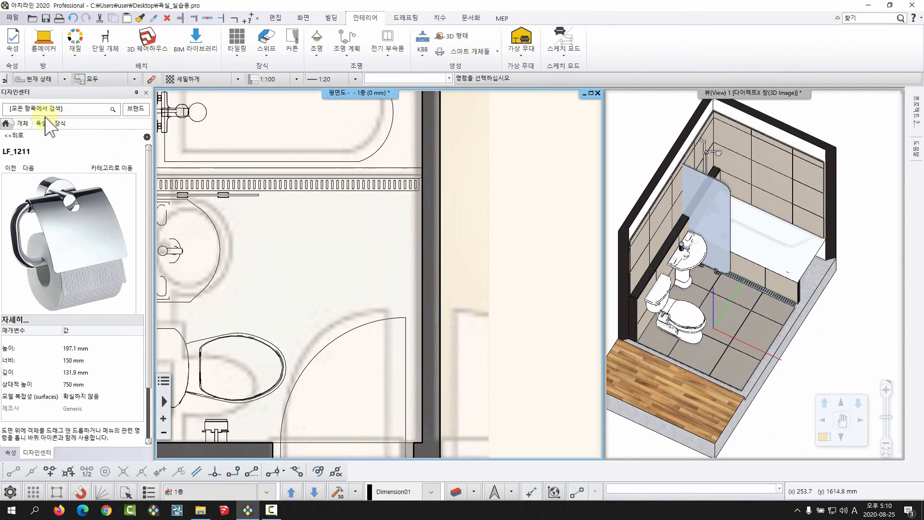
left_click(14, 137)
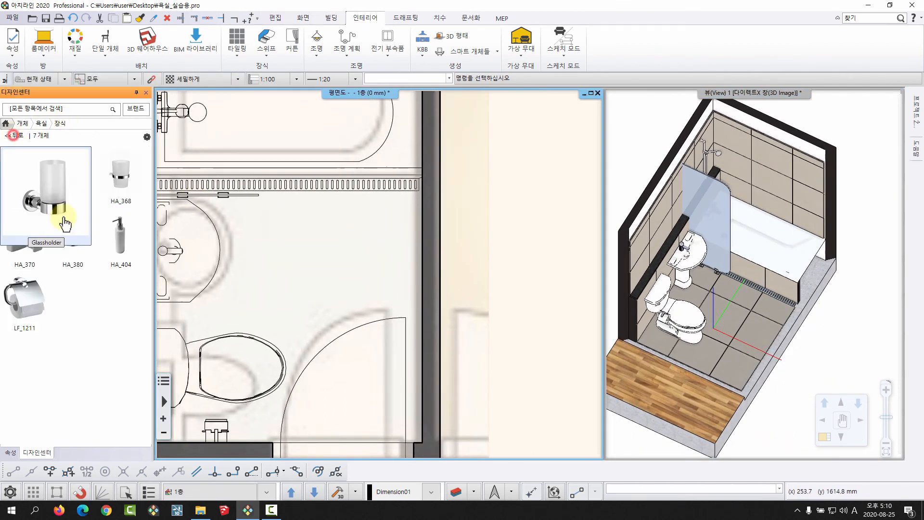
left_click(16, 137)
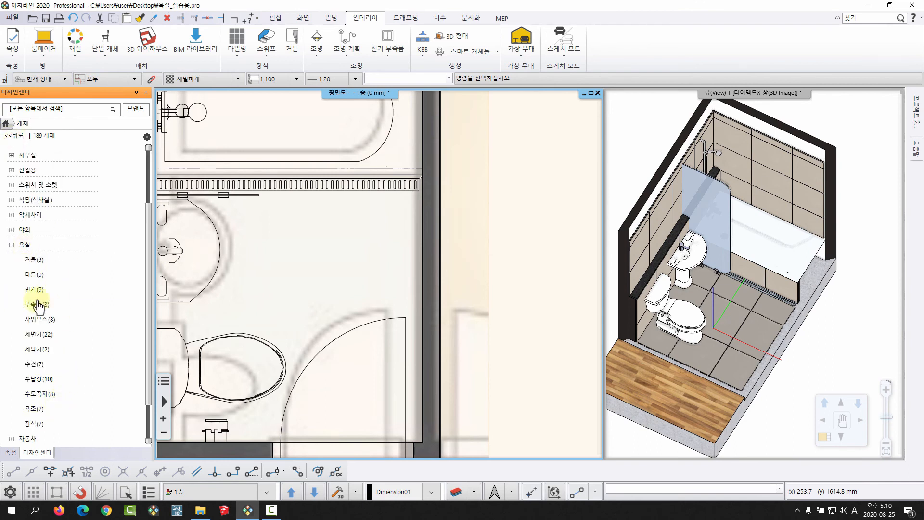
left_click(33, 365)
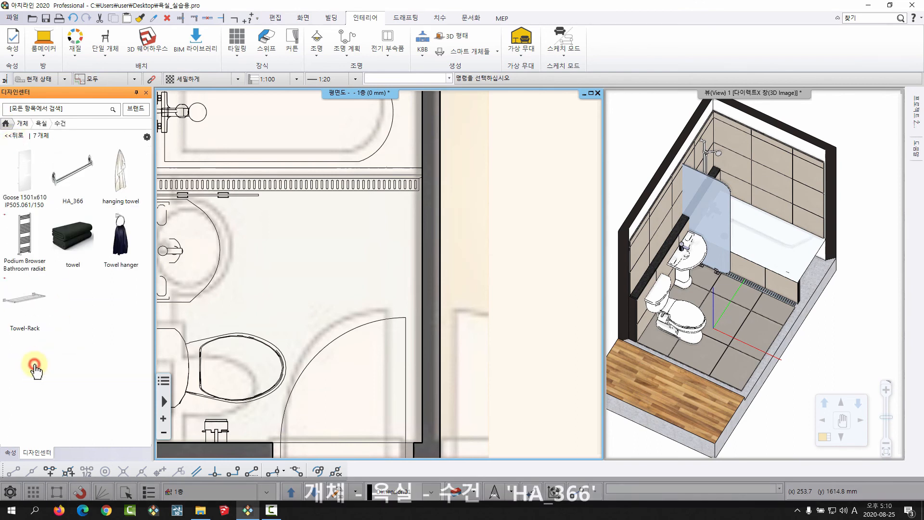
left_click(65, 177)
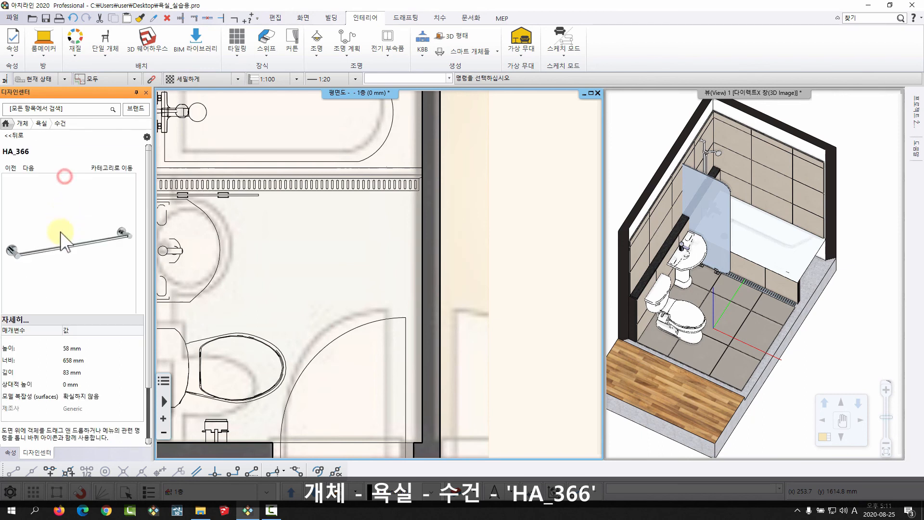
Set the towel bar's relative height to 1400 mm and place it along the wall opposite the washbasin.
left_click(72, 385)
type("140")
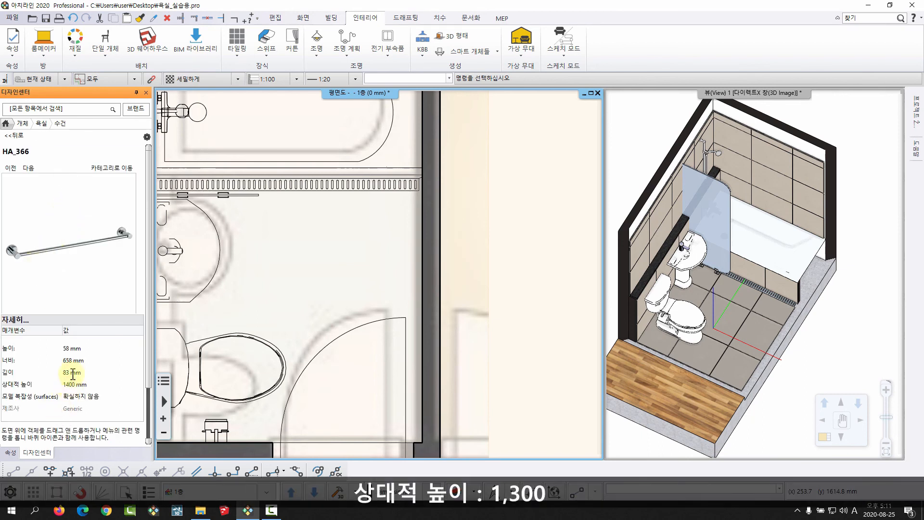
left_click_drag(363, 270, 425, 298)
left_click(428, 307)
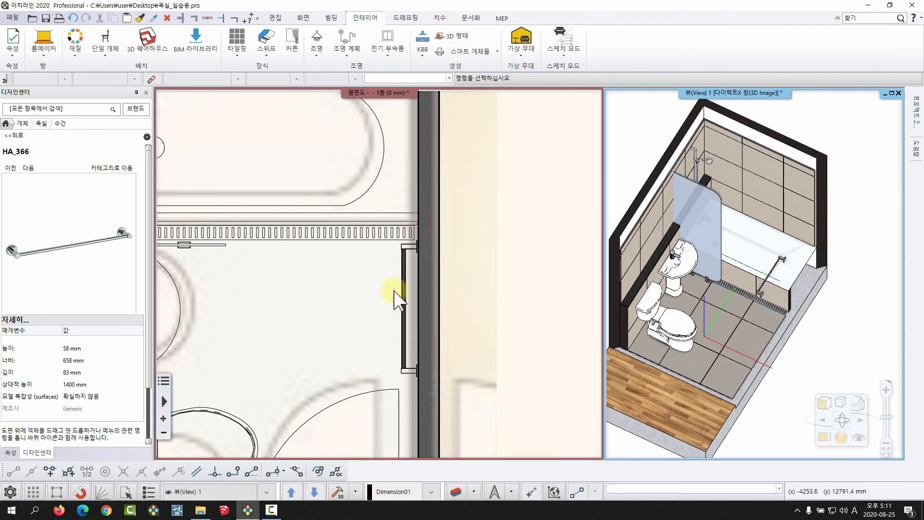
Move the placed towel bar out from its wall into the room to clear the tile thickness.
scroll(418, 255, "up", 3)
left_click(370, 184)
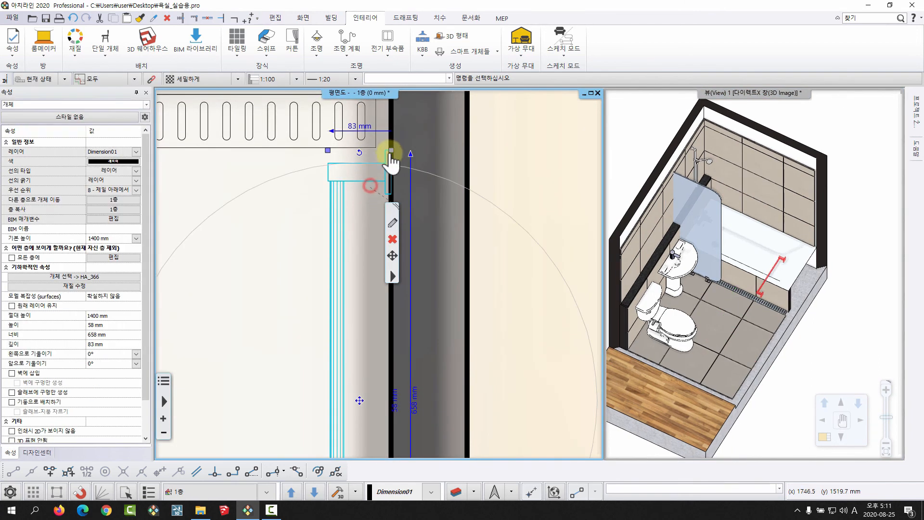
left_click(393, 151)
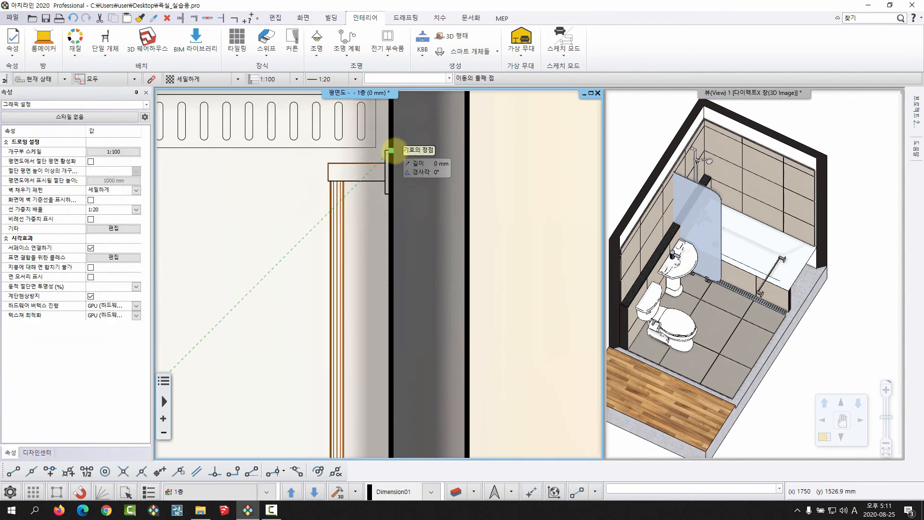
left_click(357, 148)
scroll(430, 259, "down", 4)
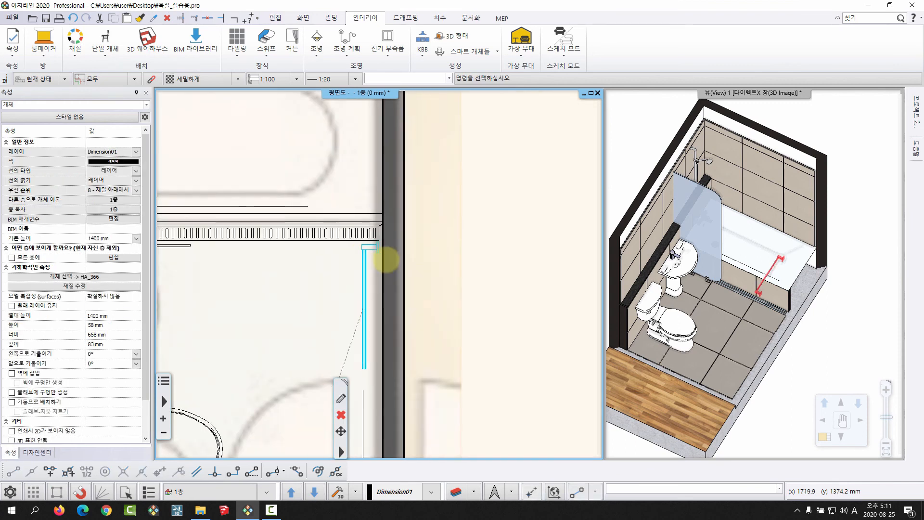
Try to set the towel bar's distance from the wall behind the bathtub to 850 mm.
scroll(432, 252, "down", 3)
left_click(417, 126)
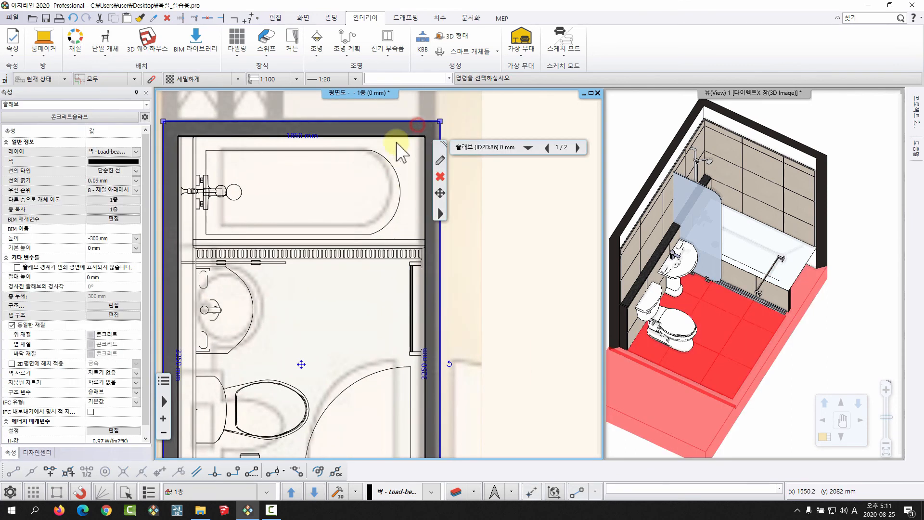
left_click(408, 132)
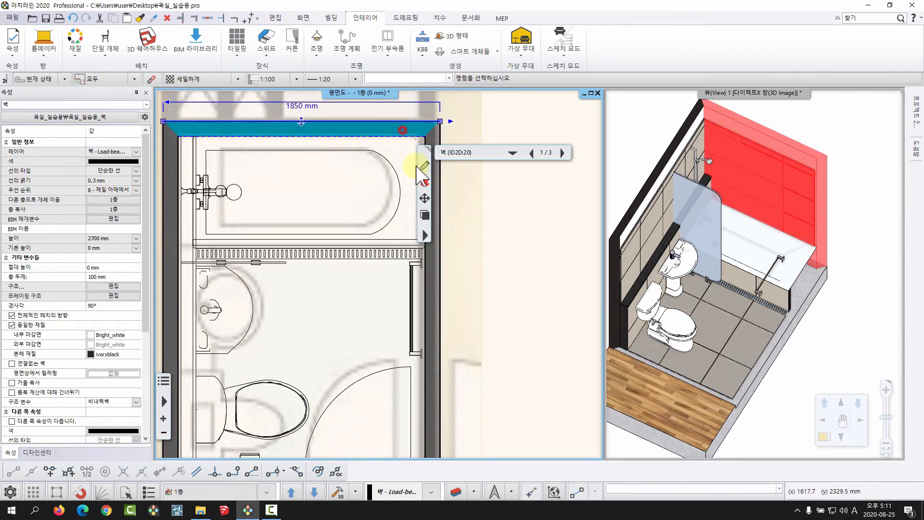
left_click(409, 302, "shift")
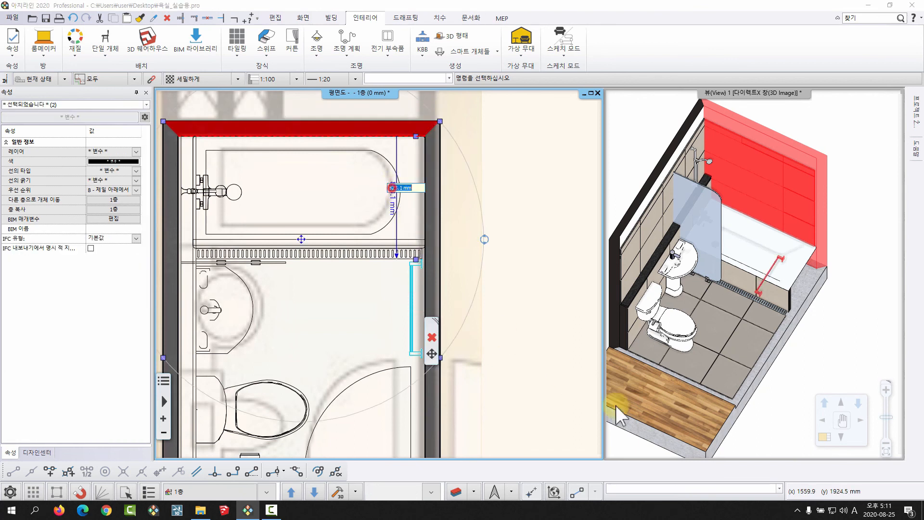
type("850")
key("Return")
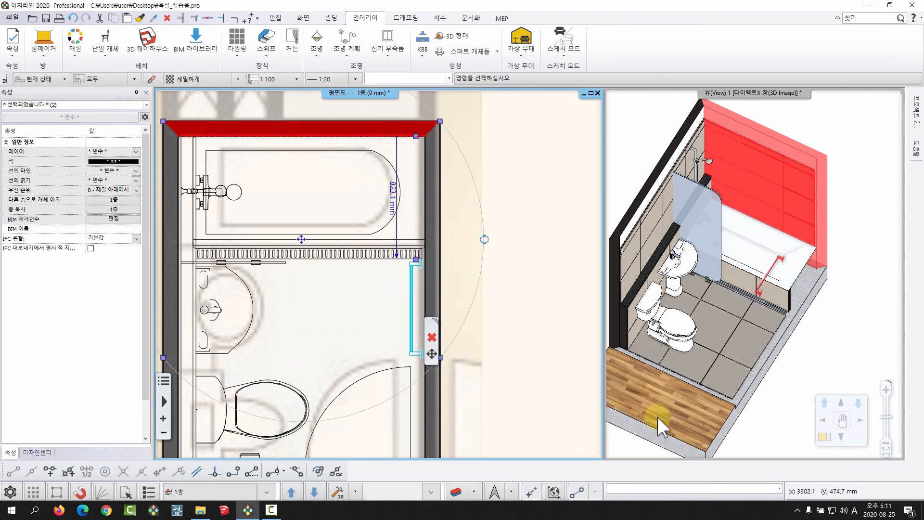
middle_click_drag(429, 313, 506, 291)
key("Escape")
scroll(760, 320, "down", 3)
right_click_drag(760, 320, 714, 310)
scroll(767, 285, "up", 3)
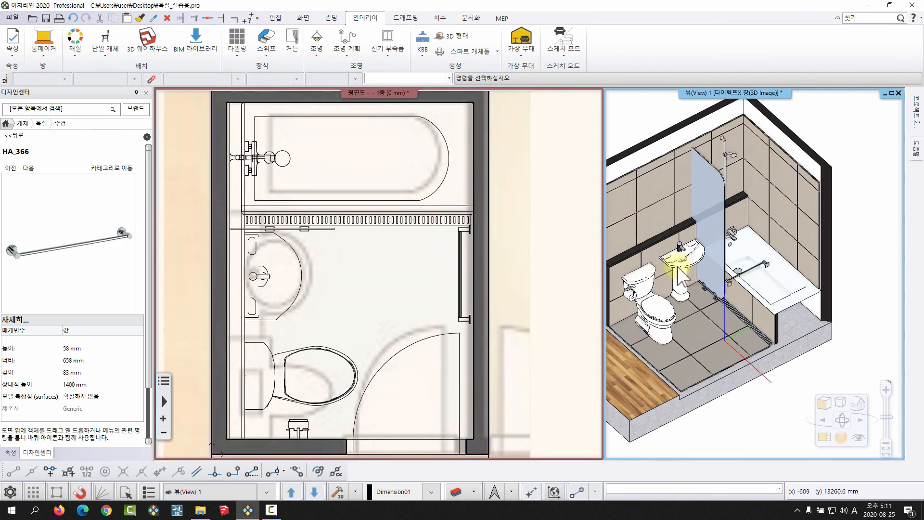
Assign the shower set, bathtub tap, paper holder and towel bar together to the layer 인테리어 - 욕실 - 장식.
left_click(263, 266)
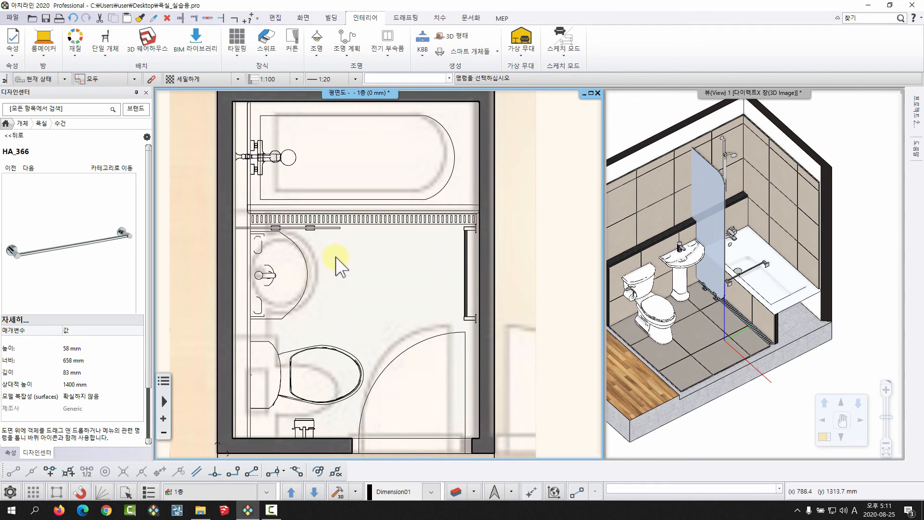
middle_click_drag(410, 279, 410, 290)
scroll(337, 202, "up", 1)
left_click(322, 209)
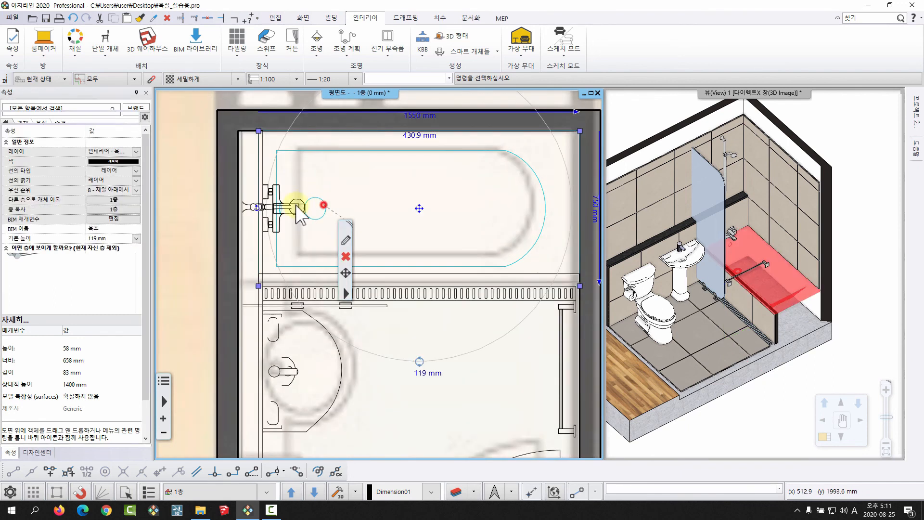
scroll(310, 221, "up", 3)
scroll(324, 233, "up", 2)
left_click(282, 279)
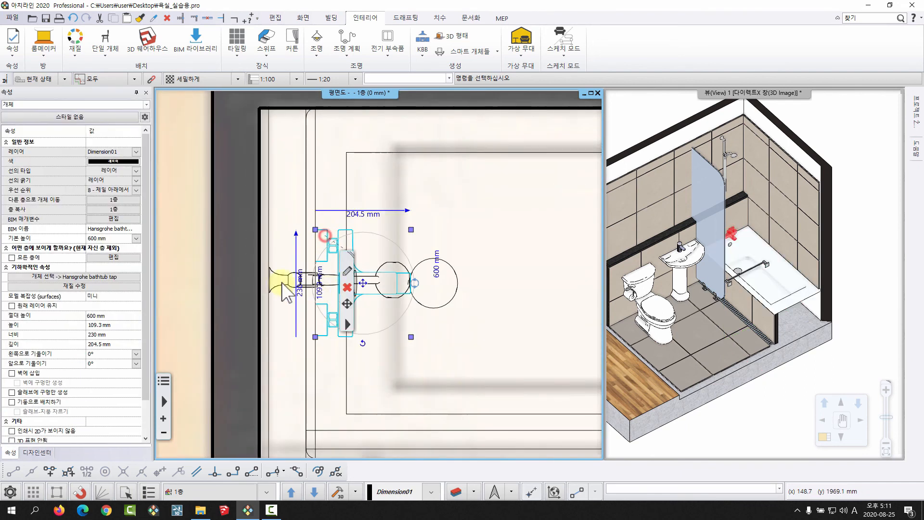
scroll(379, 274, "down", 5)
middle_click_drag(405, 404, 347, 241)
left_click(347, 360)
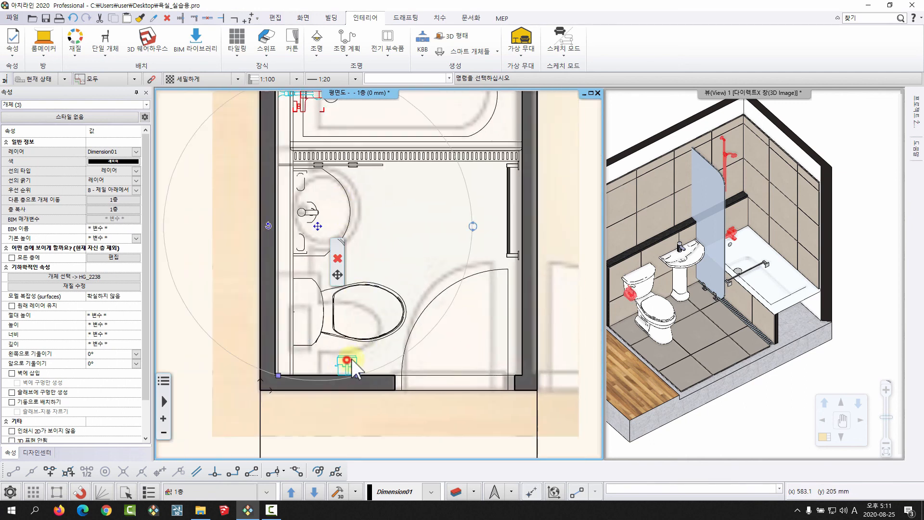
left_click(506, 212)
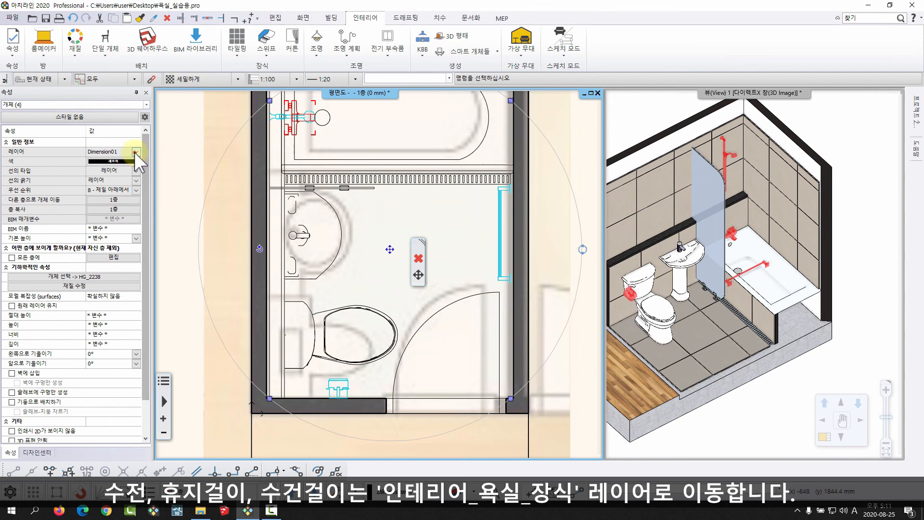
left_click(137, 151)
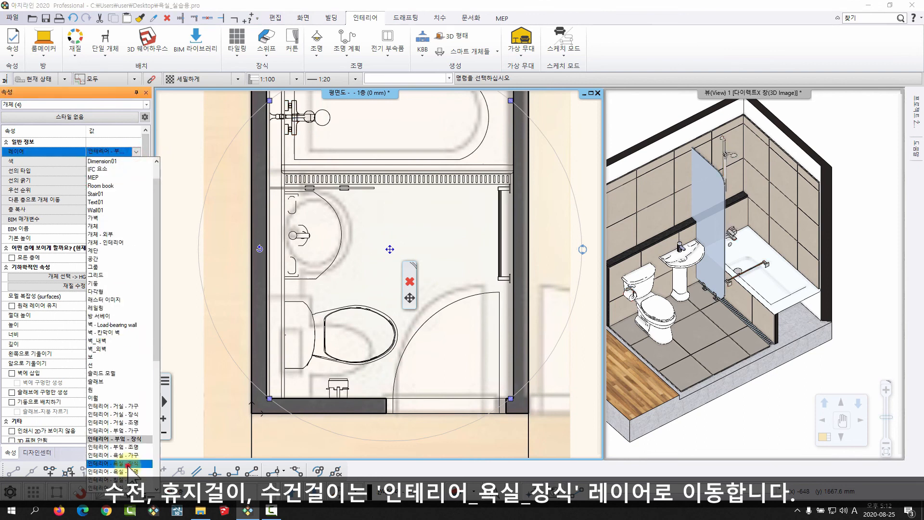
left_click(126, 463)
Assign the shower partition to the layer 인테리어 - 욕실 - 가구.
scroll(372, 249, "up", 3)
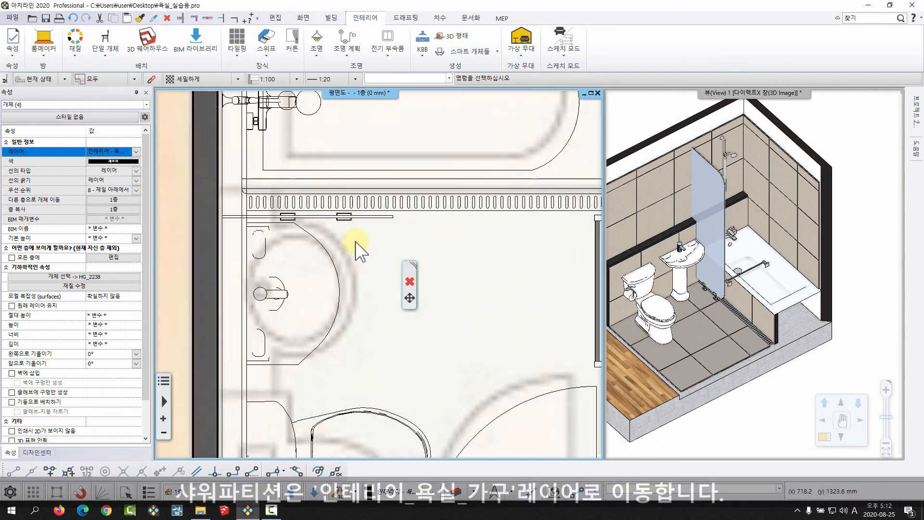
left_click(356, 216)
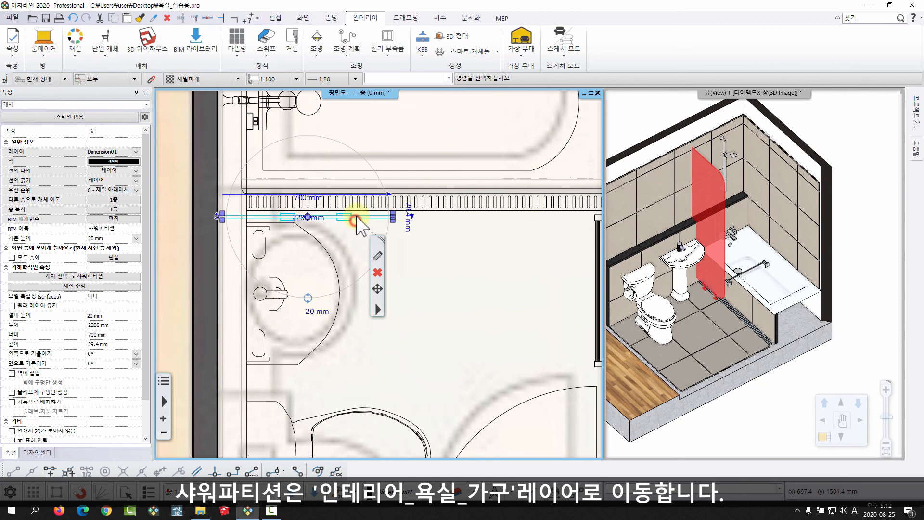
left_click(136, 151)
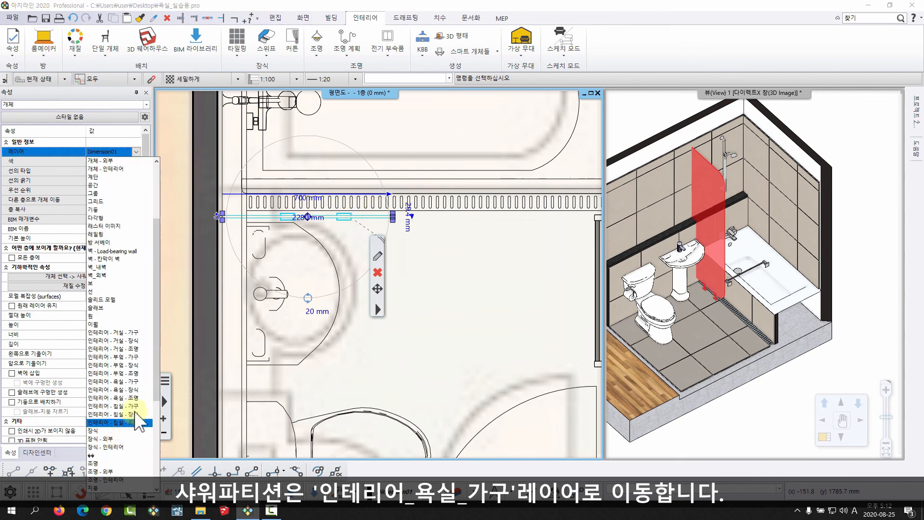
left_click(129, 383)
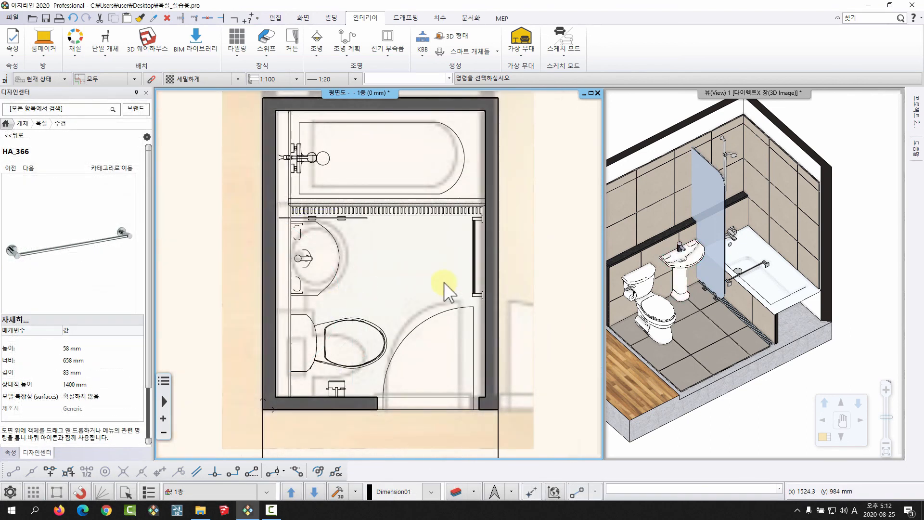
Save the bathroom project with its placed fixtures.
scroll(407, 287, "down", 2)
middle_click_drag(405, 285, 395, 286)
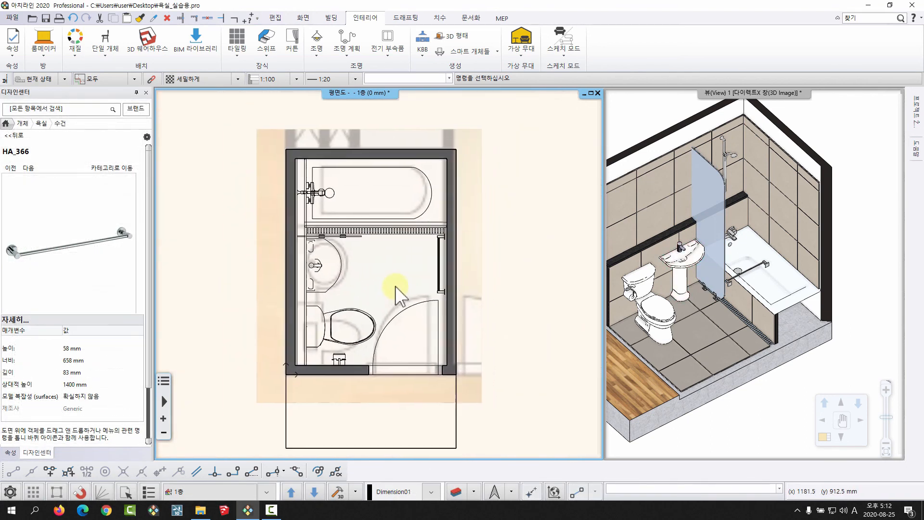
left_click(729, 301)
scroll(736, 308, "down", 2)
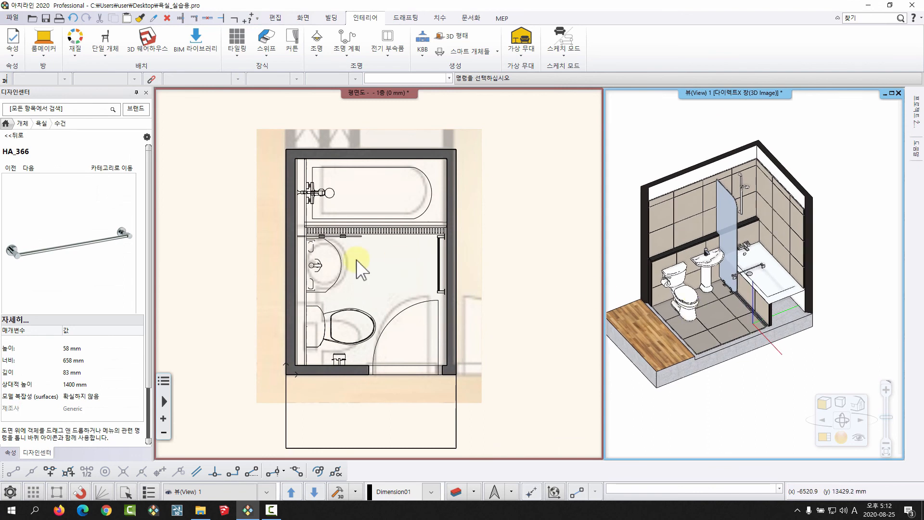
left_click(369, 261)
key("ctrl+s")
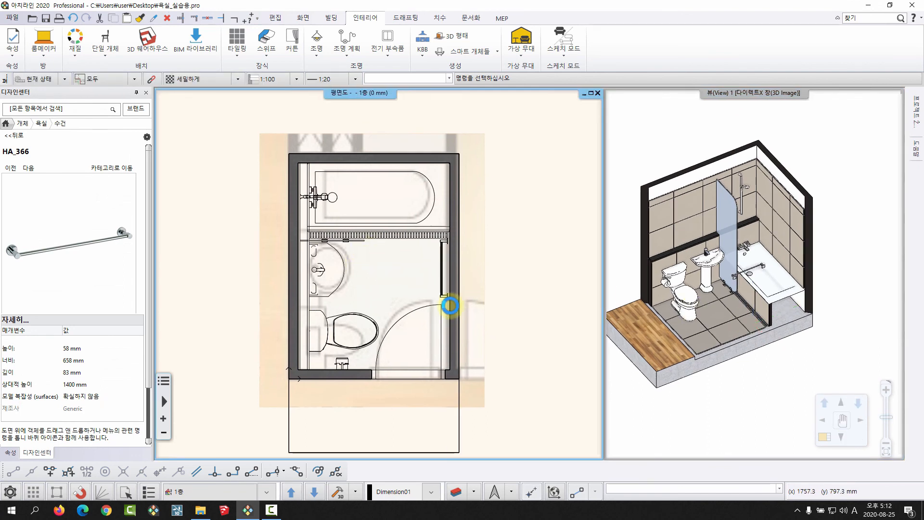